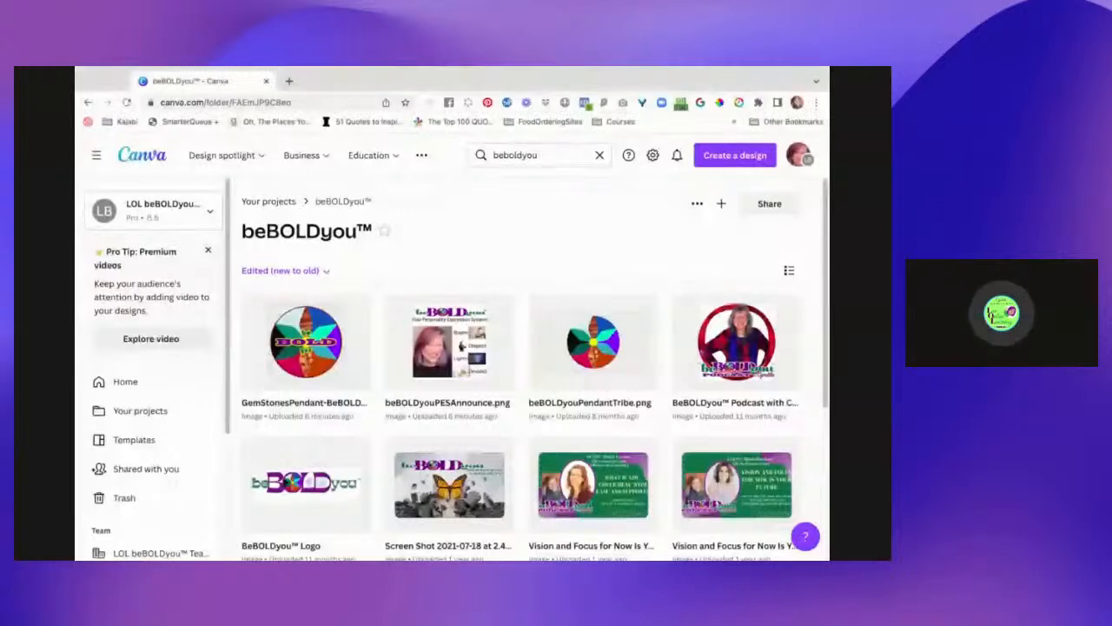
- Go back to the Your projects overview and bring up its Add new choices
mouse_move(400, 163)
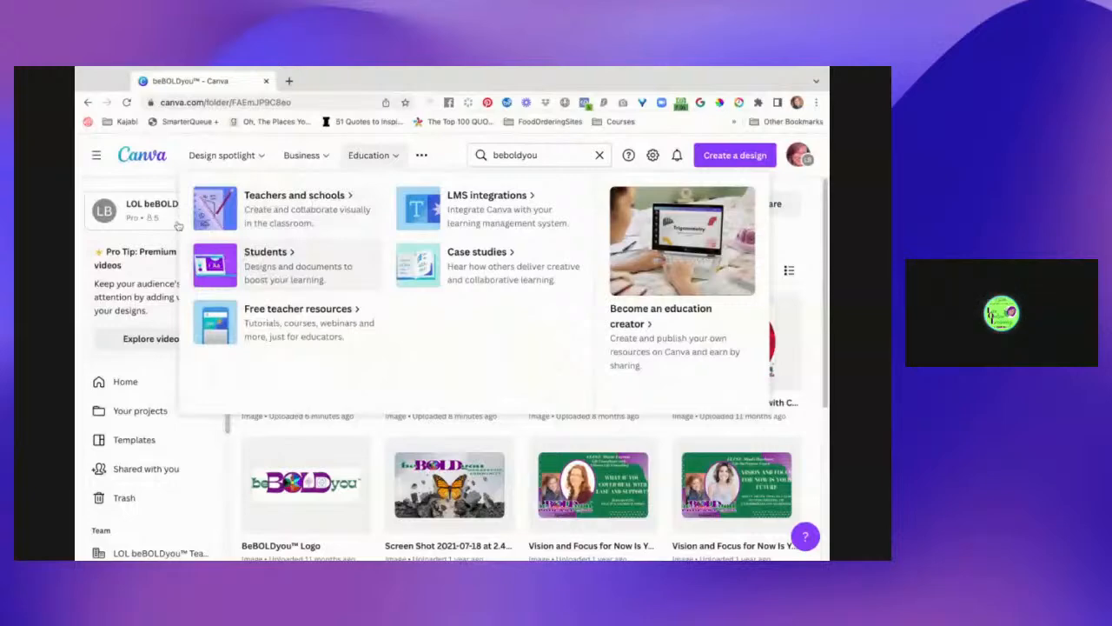
click(260, 203)
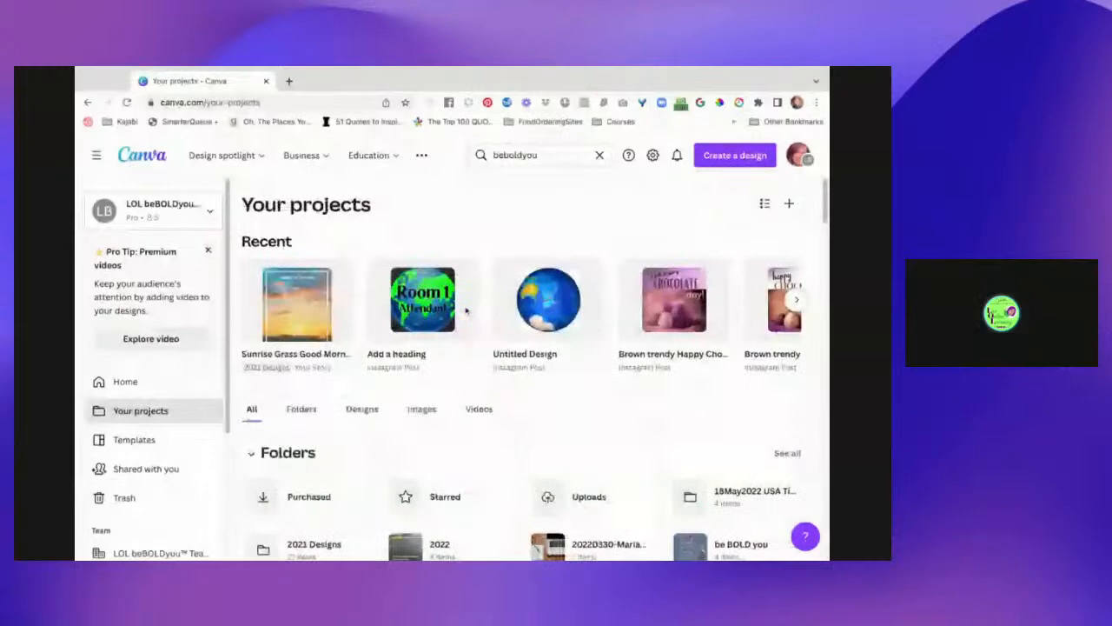
click(790, 205)
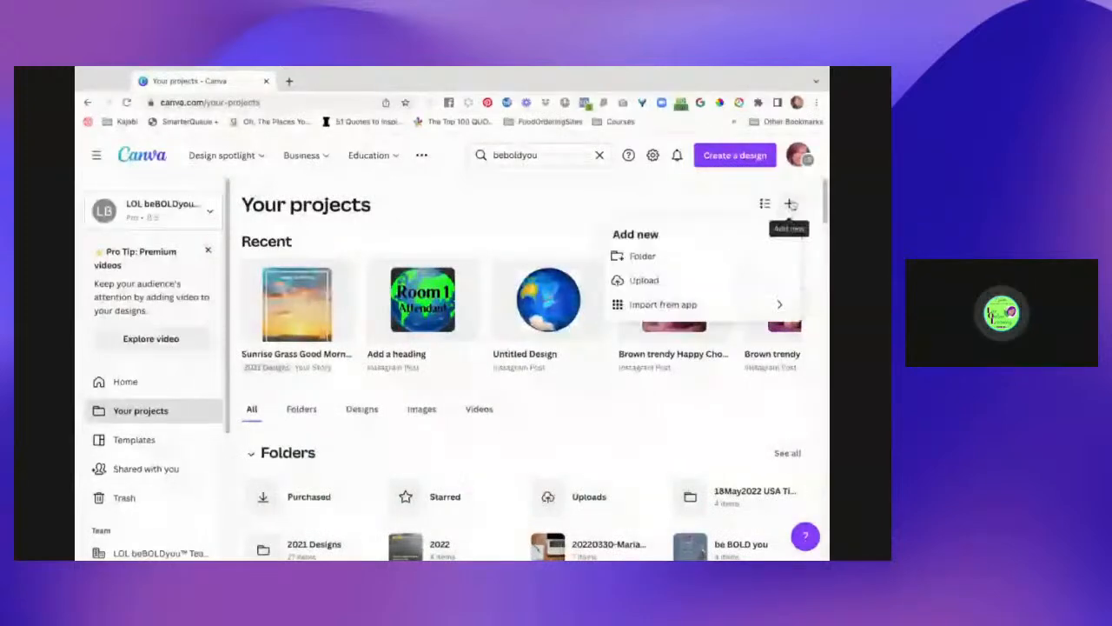
- Create a folder named 'MockUps Exploration With Canva Creators' followed by the creator's name
click(686, 264)
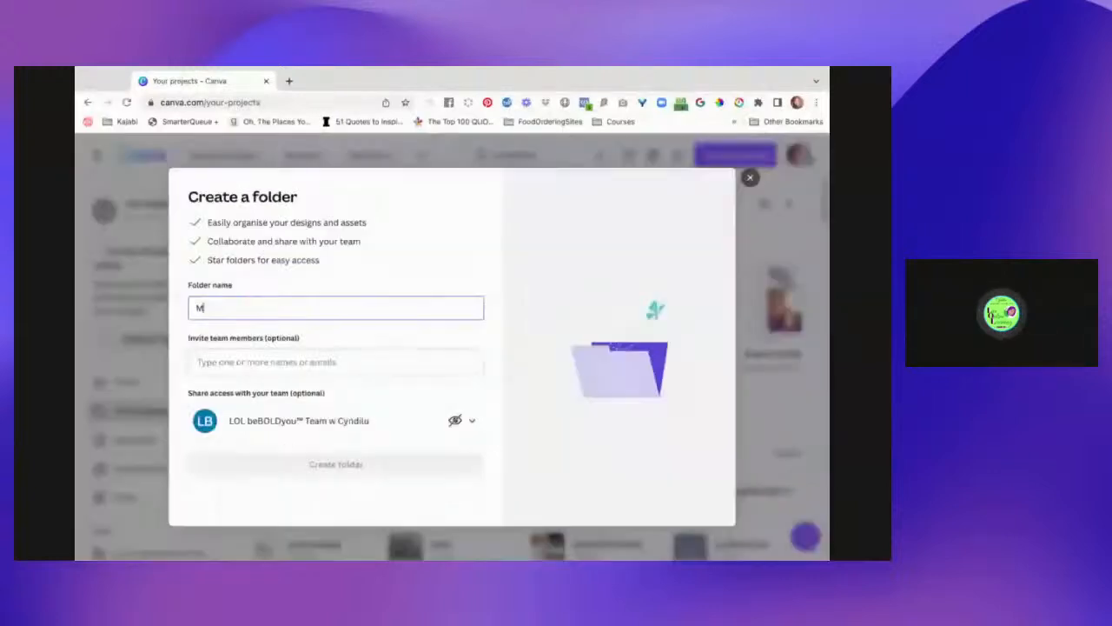
text(Mock)
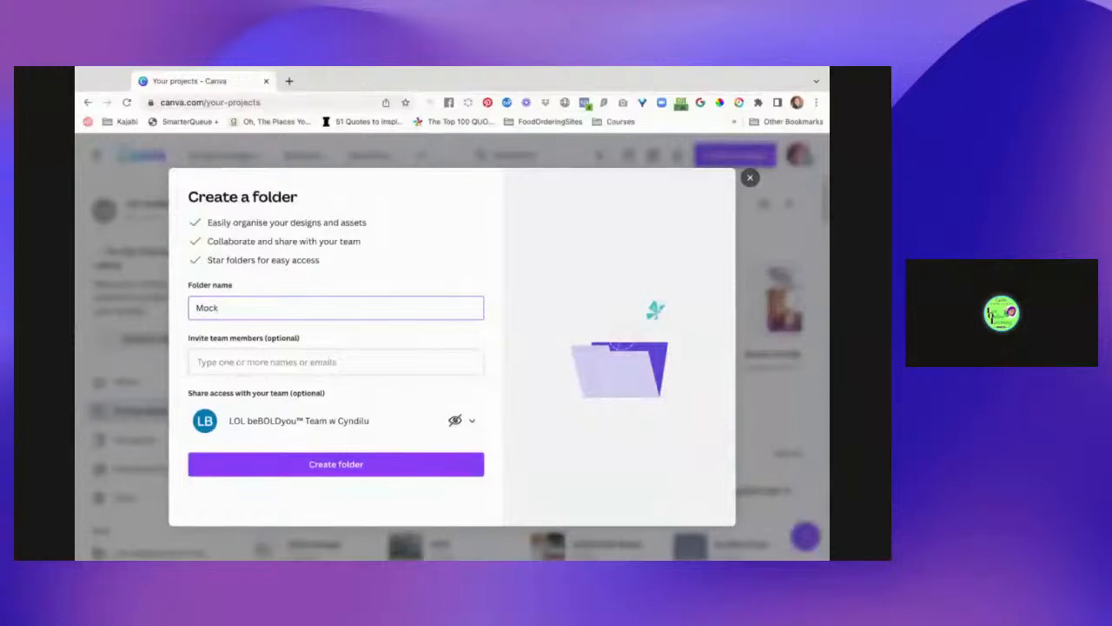
text(Ups Explor)
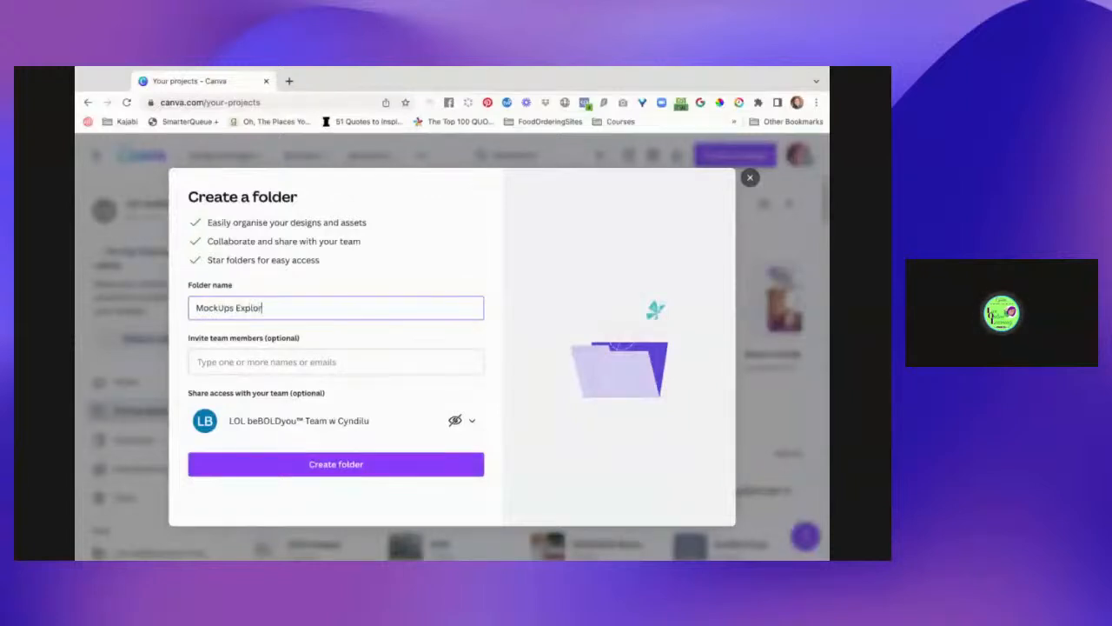
text(ation -)
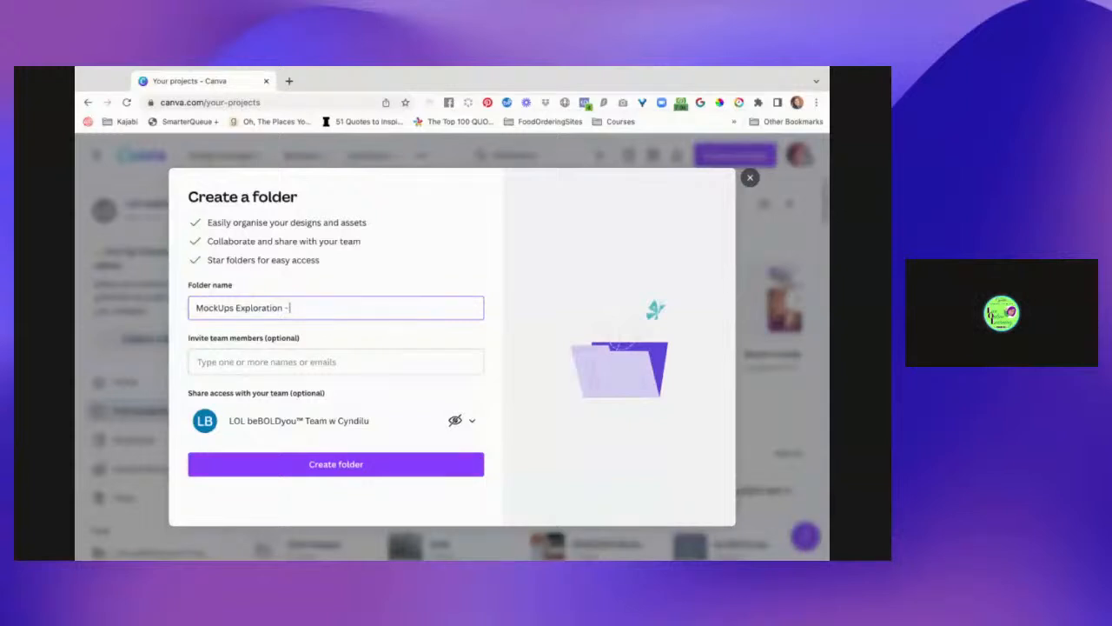
key(BackSpace)
text(With Ca)
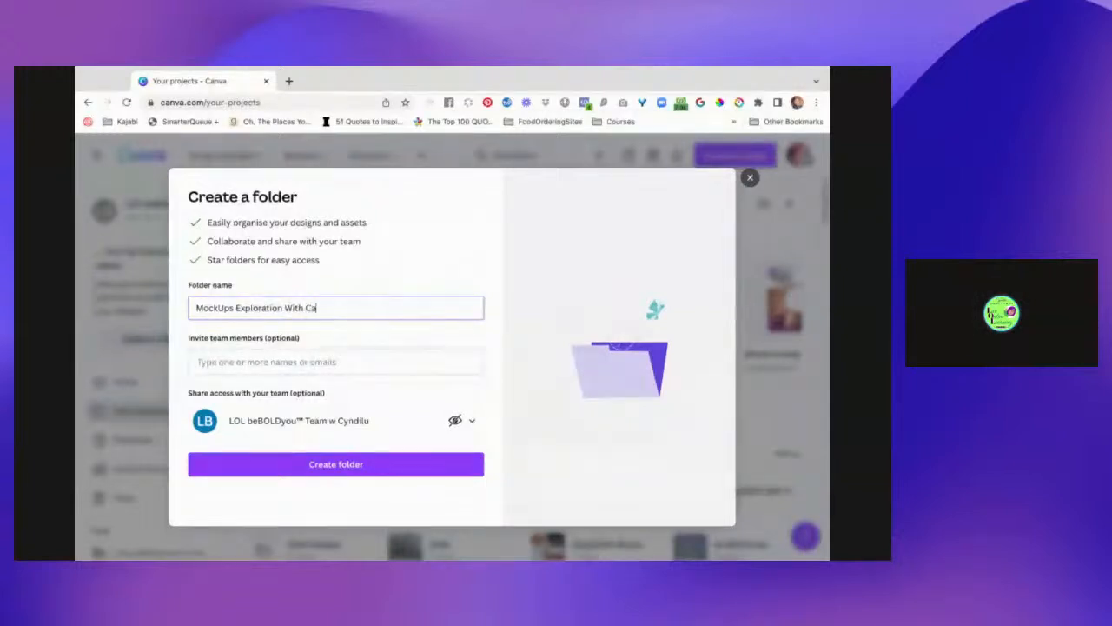
text(nva Creators - Nik)
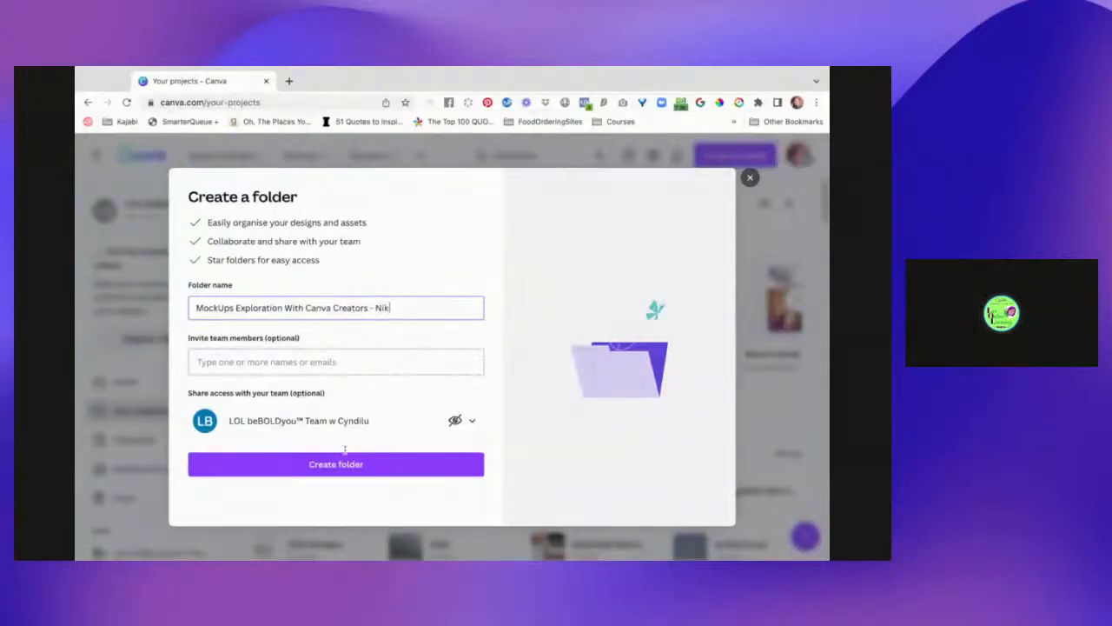
text(i)
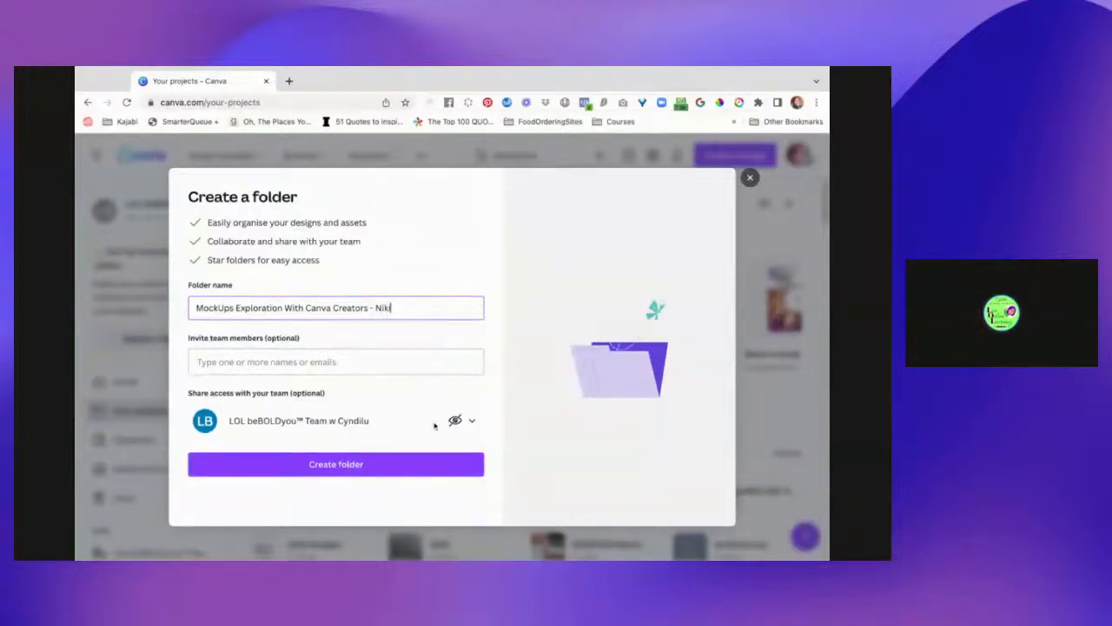
click(389, 472)
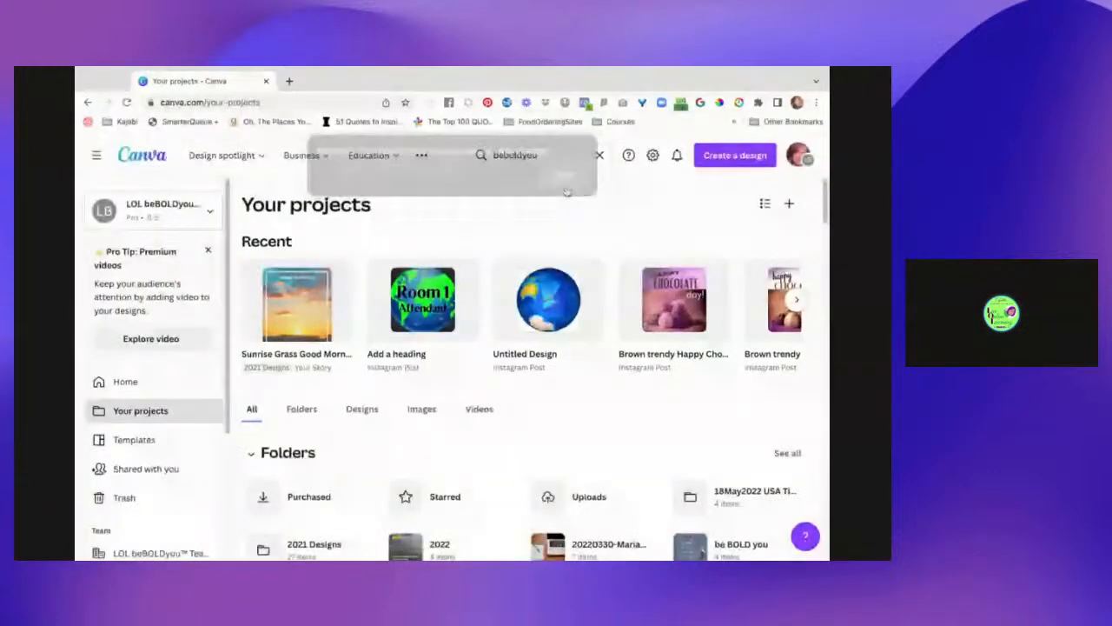
scroll(528, 319, down, 2)
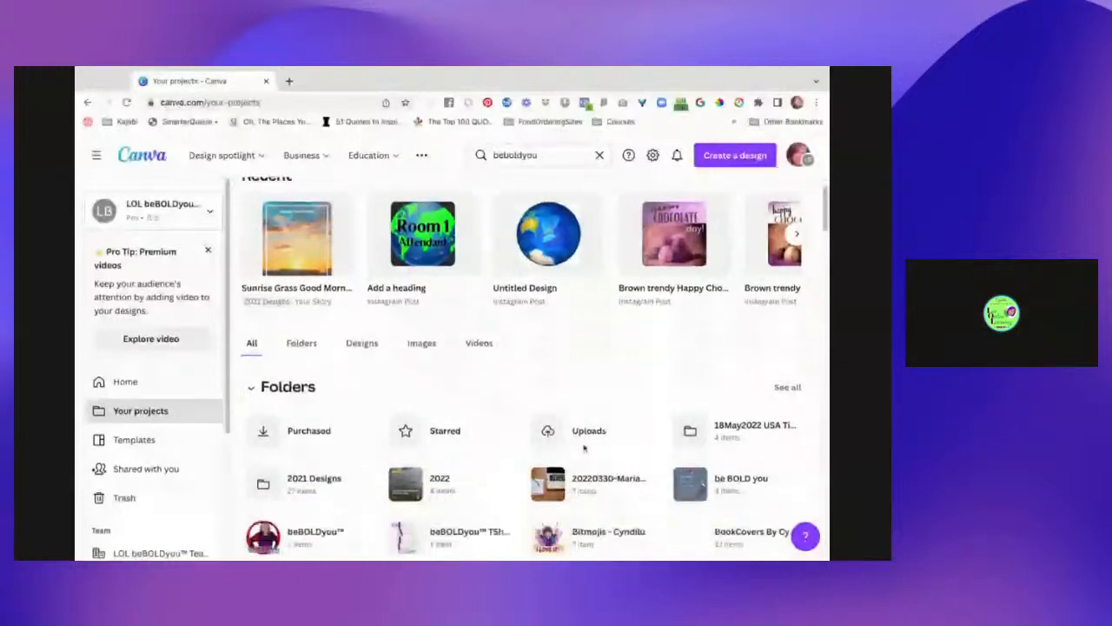
scroll(527, 320, up, 1)
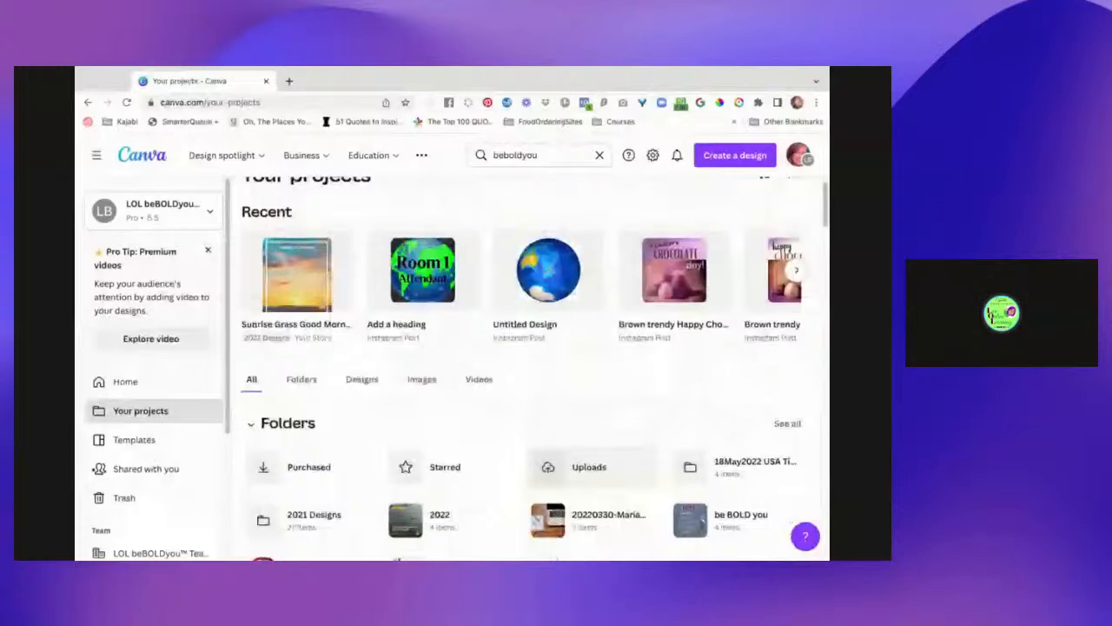
scroll(469, 370, down, 8)
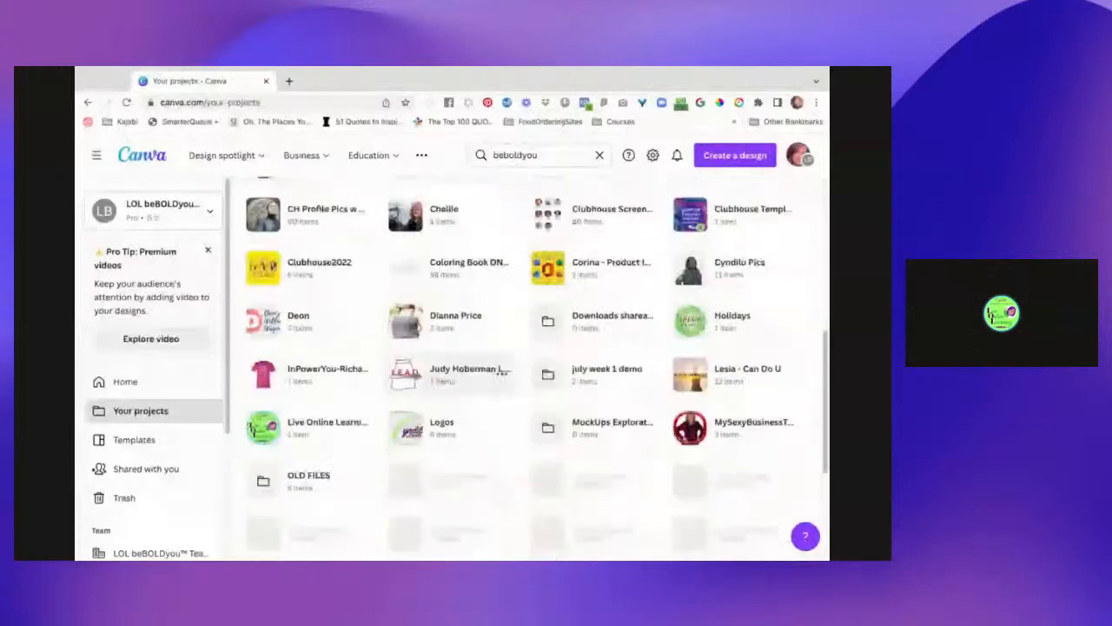
scroll(501, 369, down, 2)
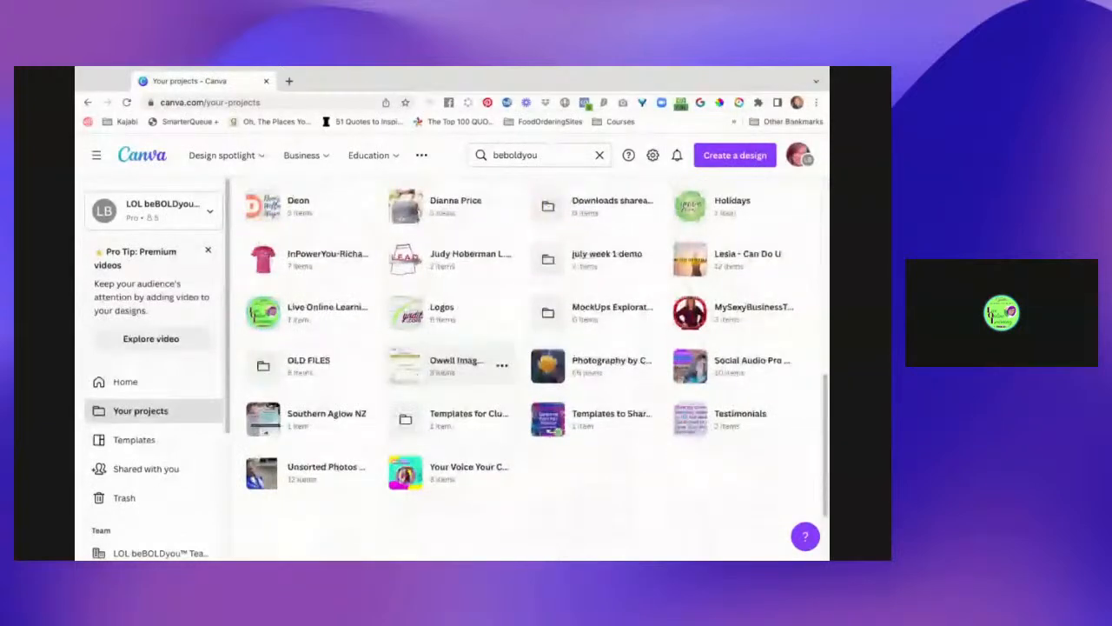
scroll(487, 513, up, 2)
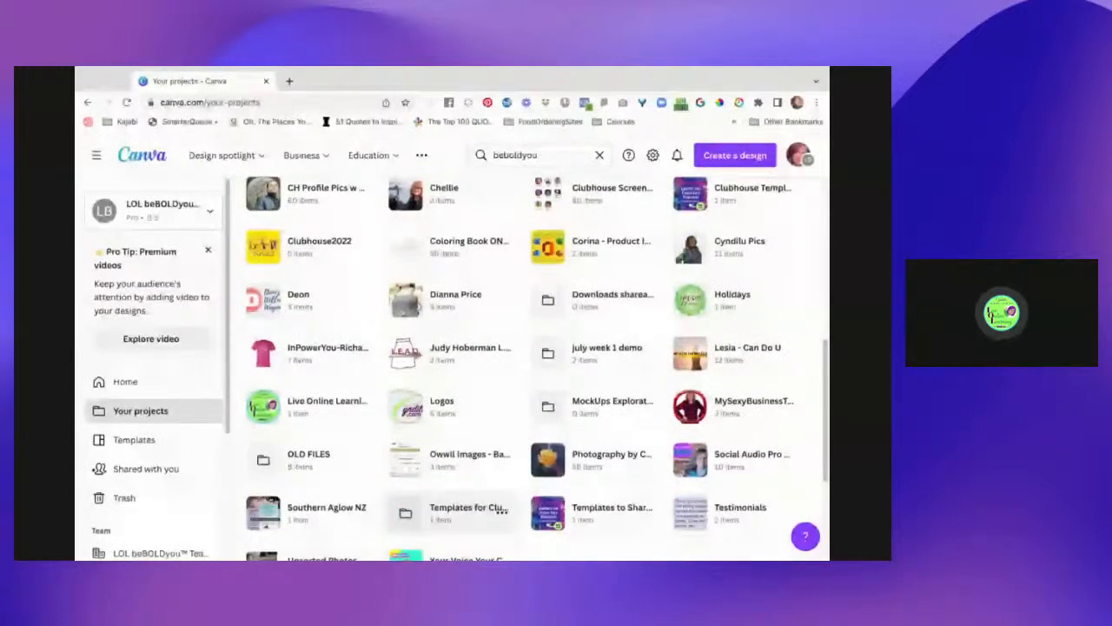
click(608, 400)
- From the folder's add menu, create a new blank Social media design
click(721, 203)
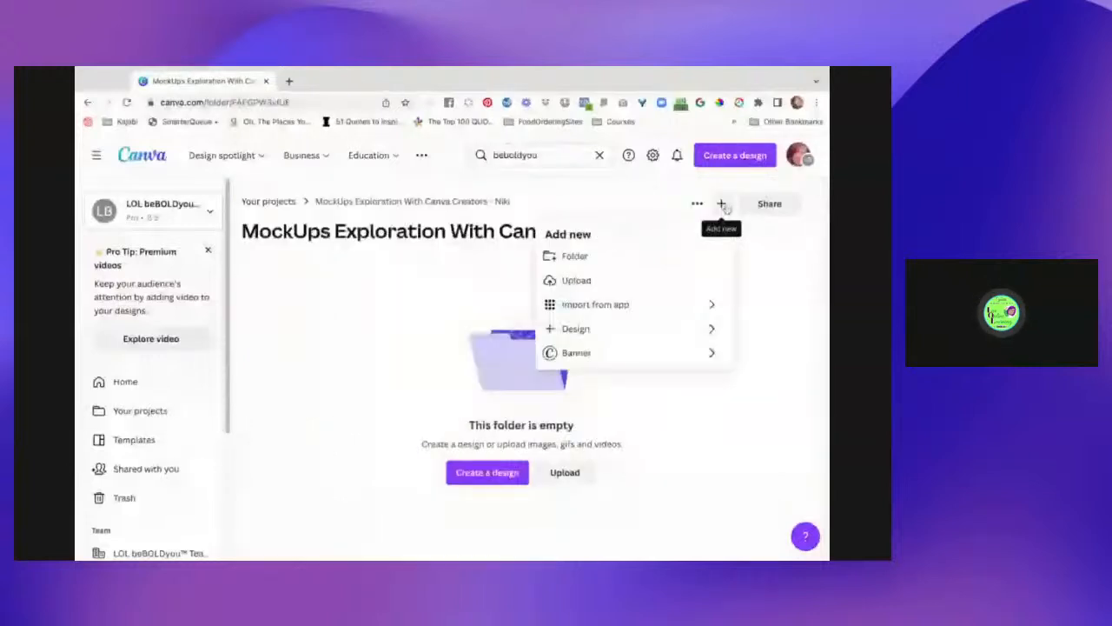
click(613, 329)
click(588, 260)
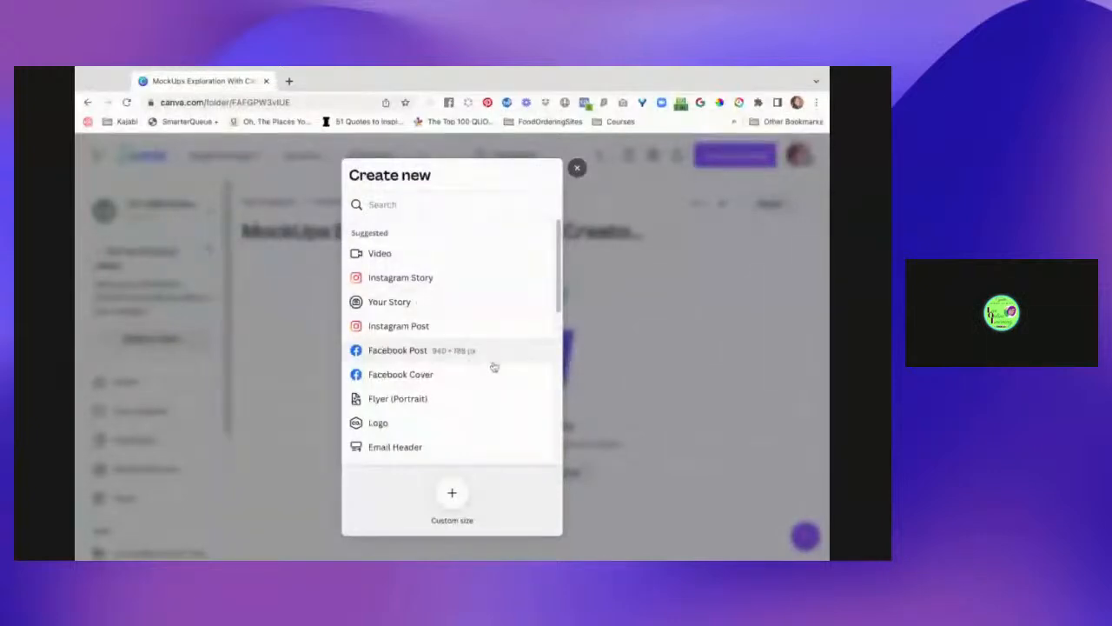
scroll(490, 396, down, 4)
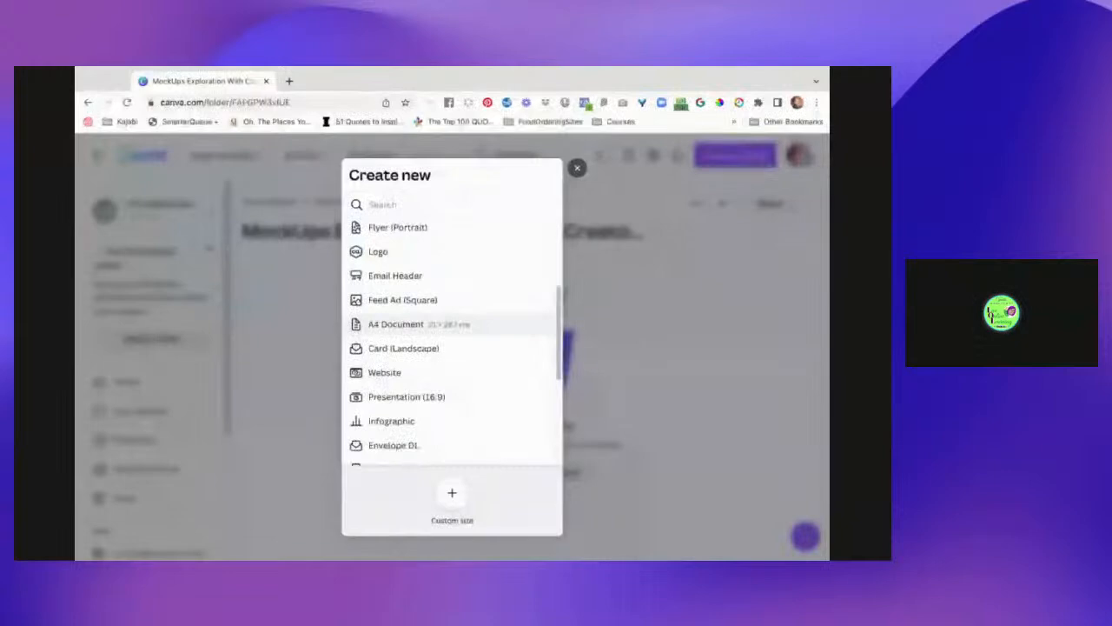
scroll(452, 347, down, 3)
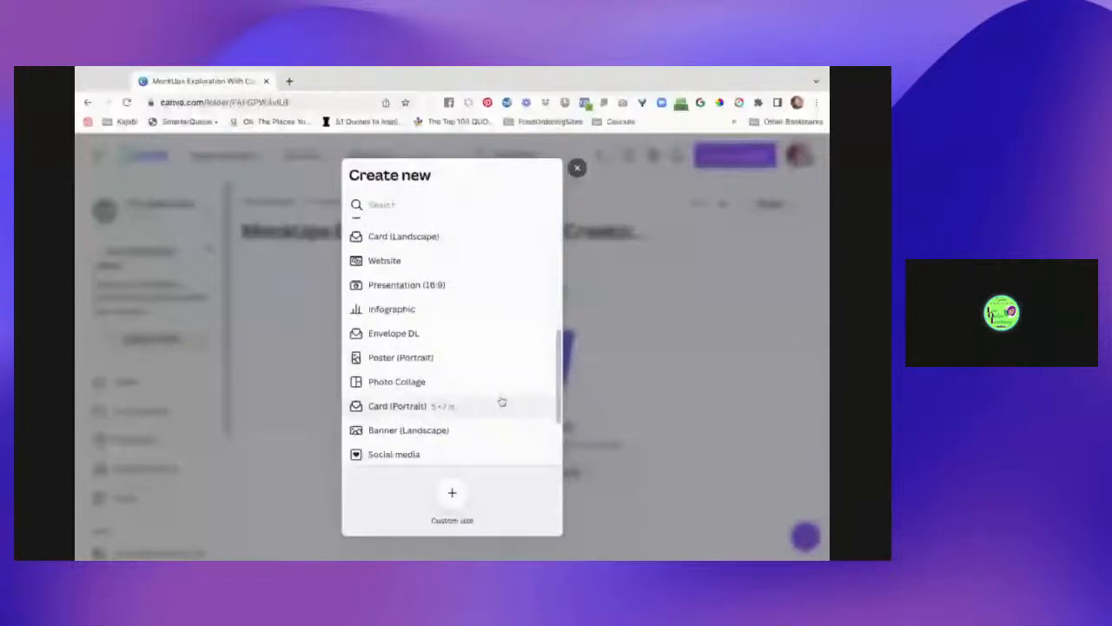
scroll(451, 382, down, 3)
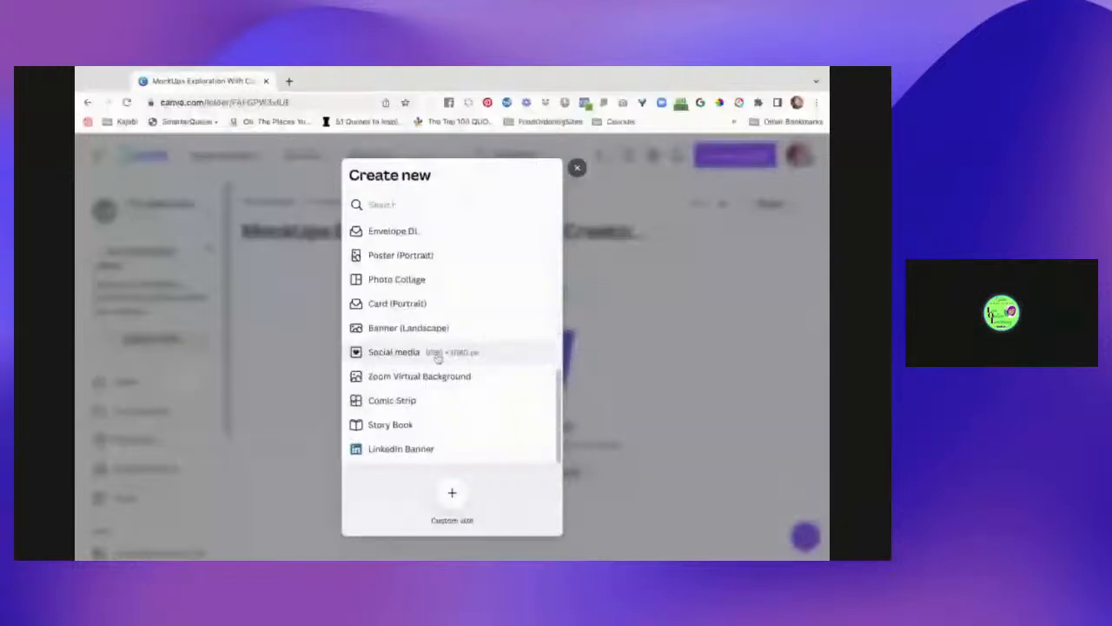
click(393, 354)
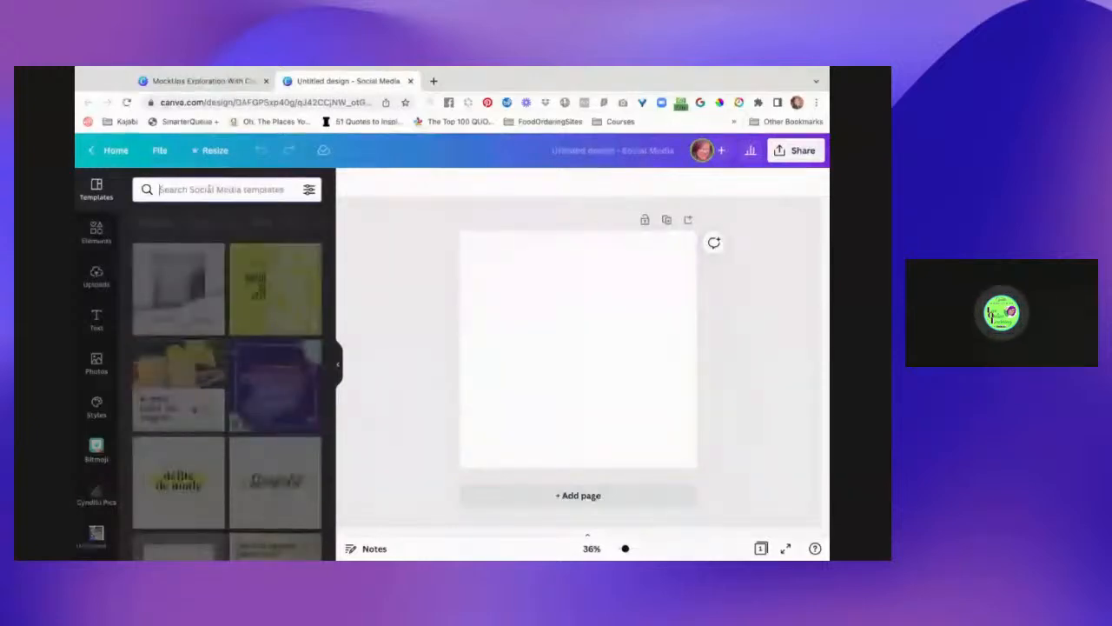
- Search 'book cover' and browse the Book Covers results among Elements
text(book cover)
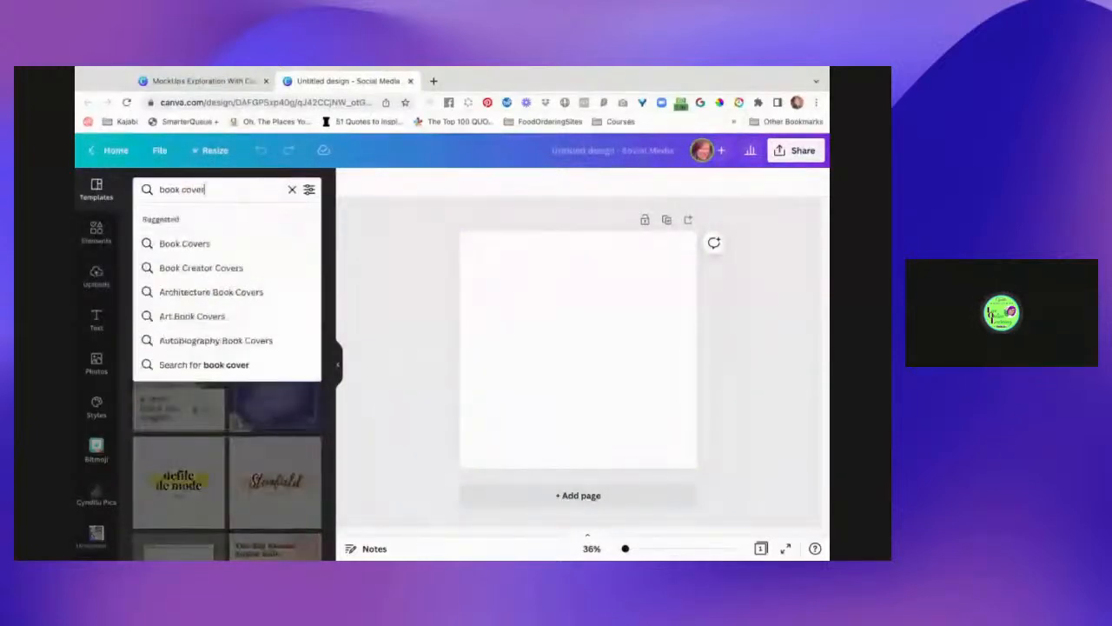
click(195, 242)
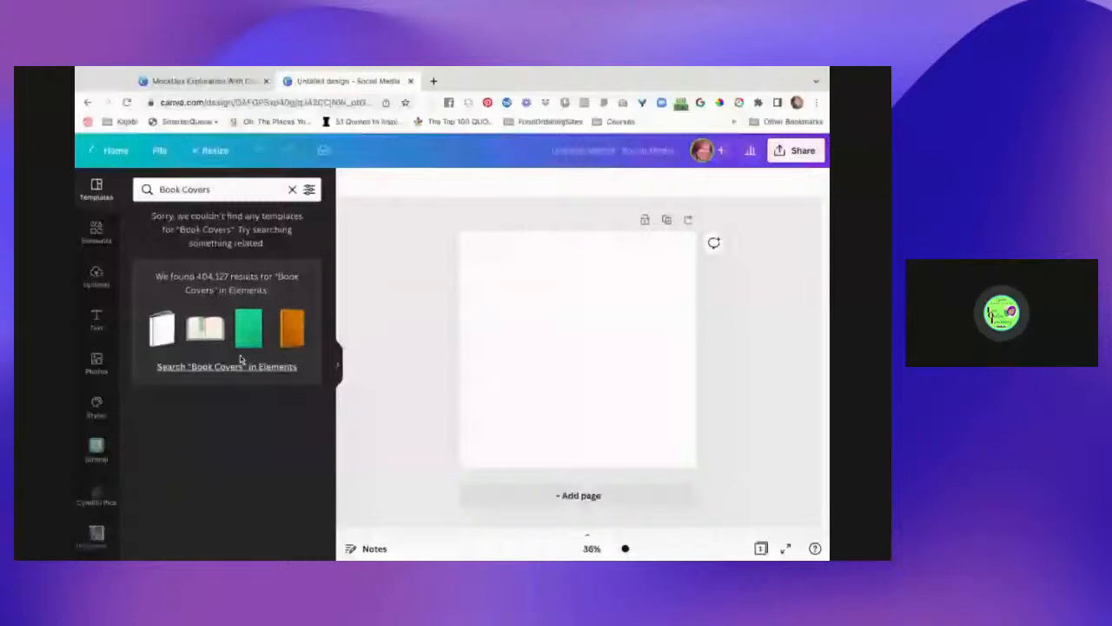
click(242, 363)
scroll(257, 487, down, 5)
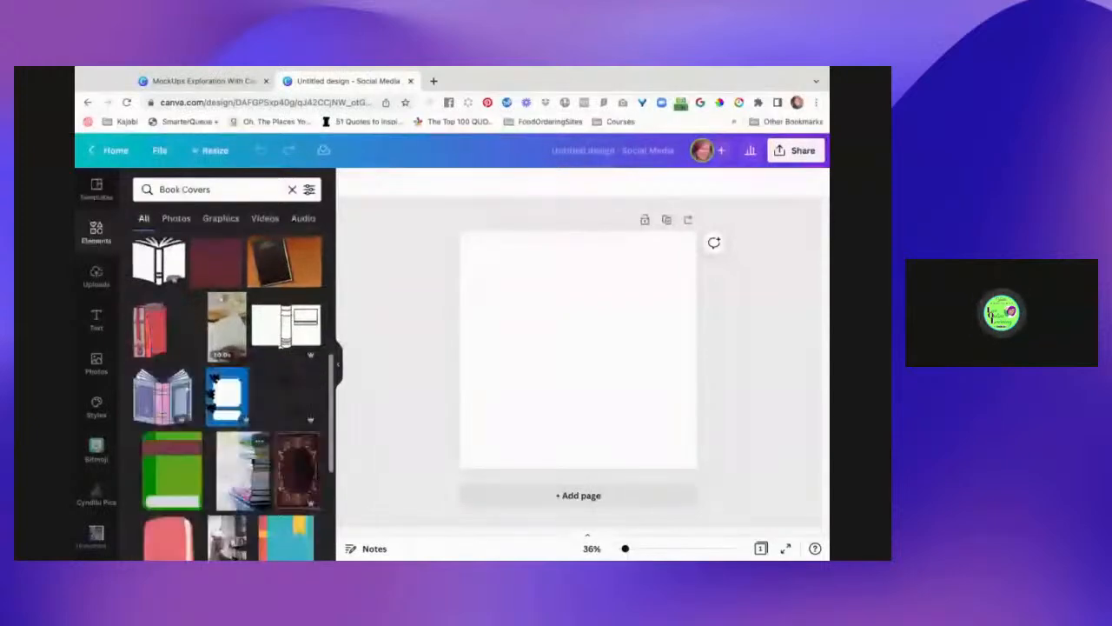
scroll(247, 443, down, 1)
scroll(250, 440, down, 1)
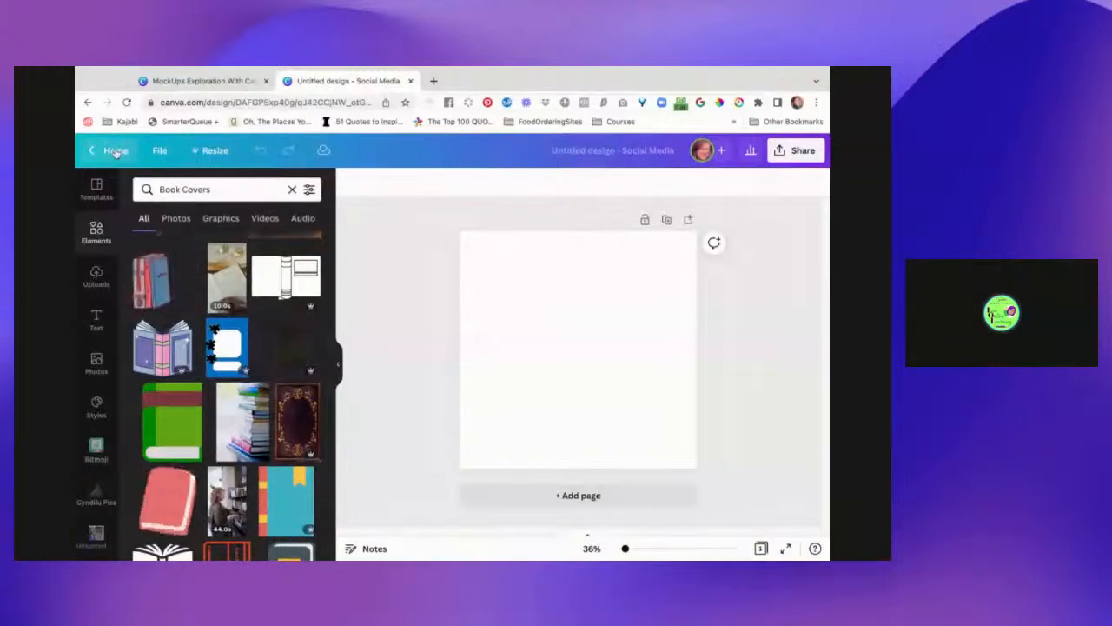
- Resize the design to the Book Cover format and select the Book Covers search text
click(215, 152)
click(196, 337)
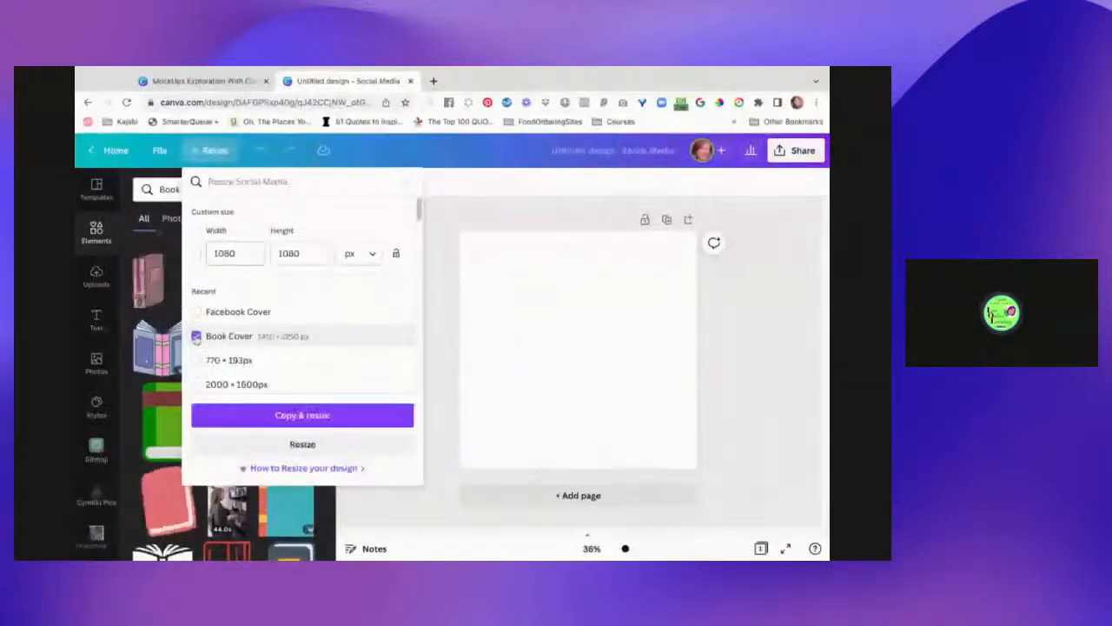
click(307, 423)
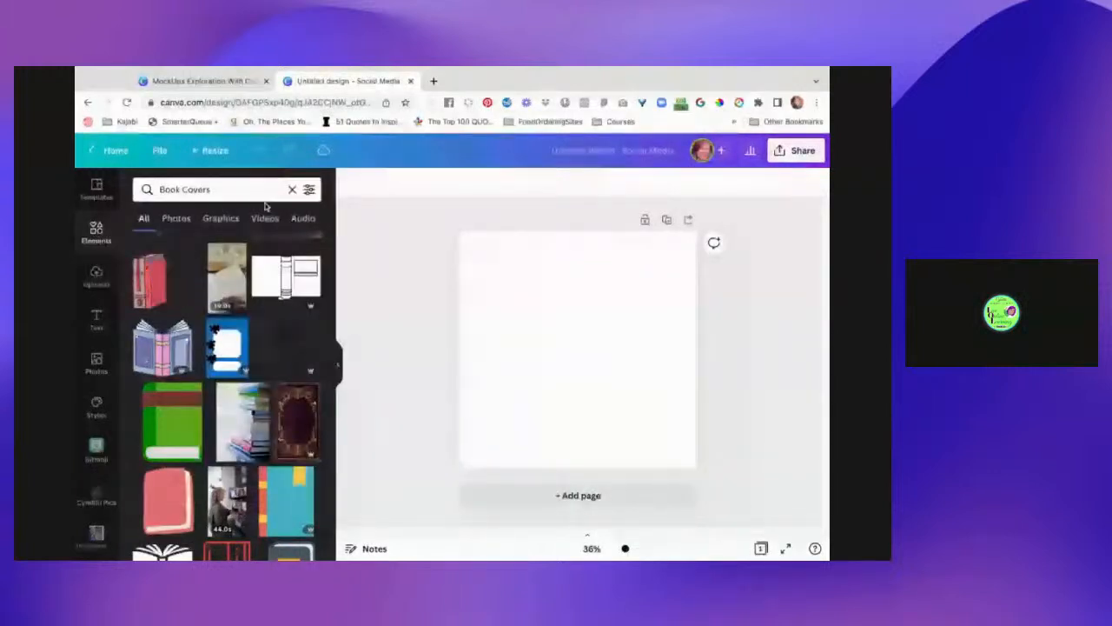
click(160, 150)
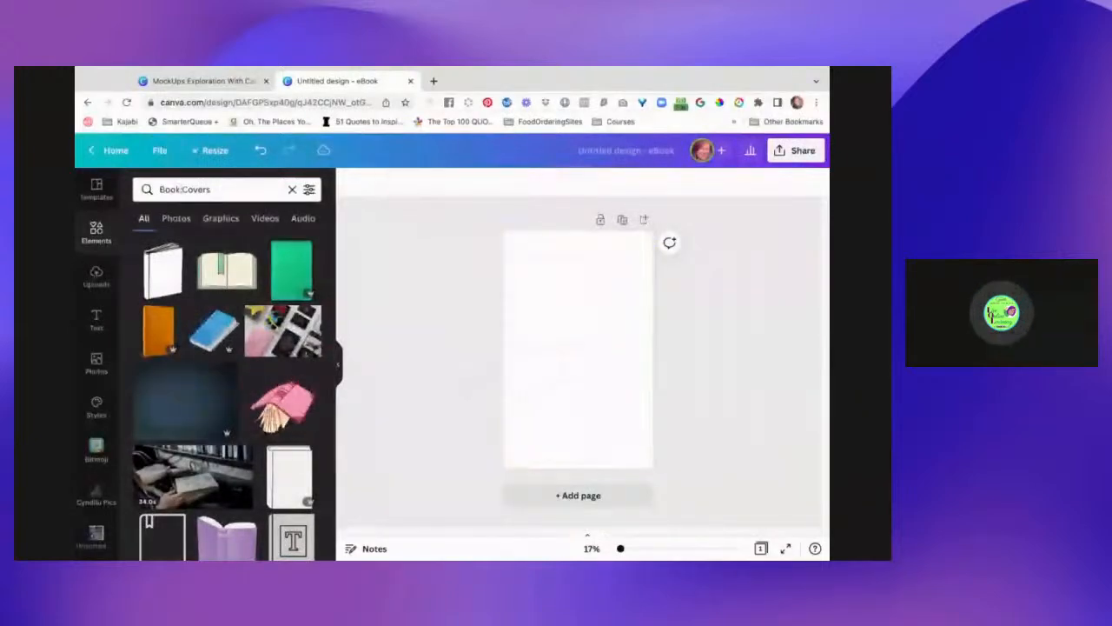
triple_click(180, 189)
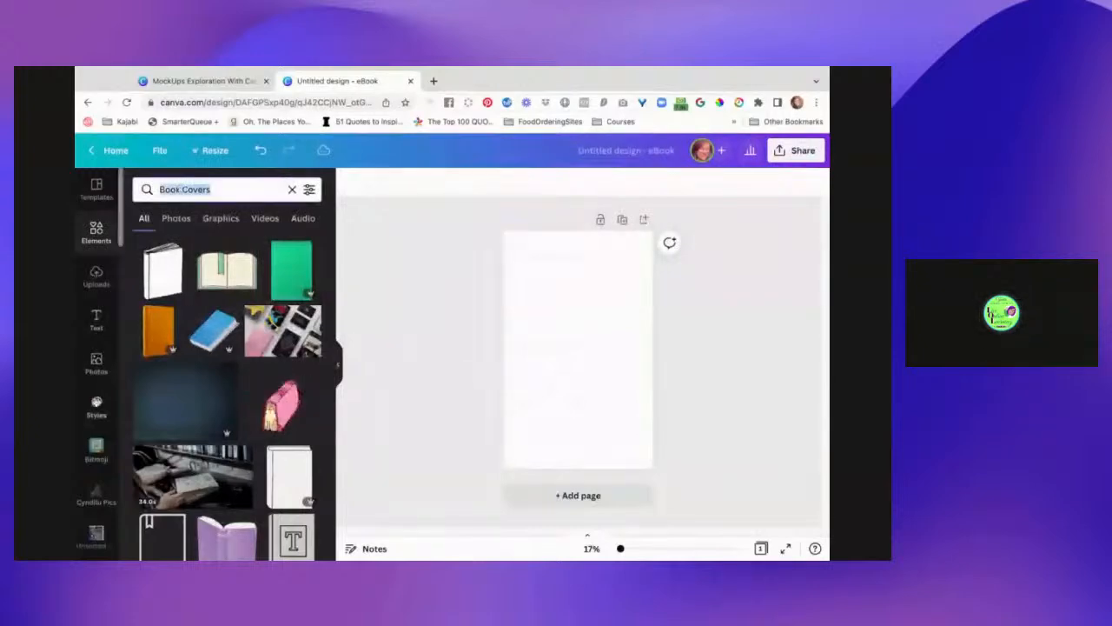
- Search Templates for 'Romantic Book Covers' and apply the Our farewell dance cover, continuing editing
click(94, 190)
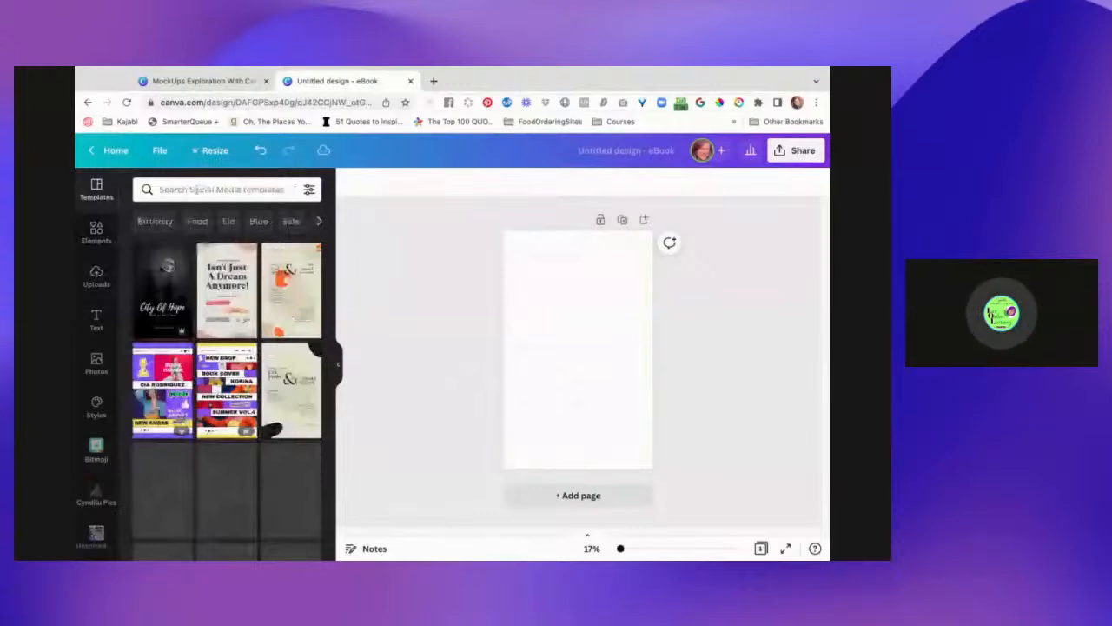
click(196, 189)
text(Romantic Book Covers)
key(Return)
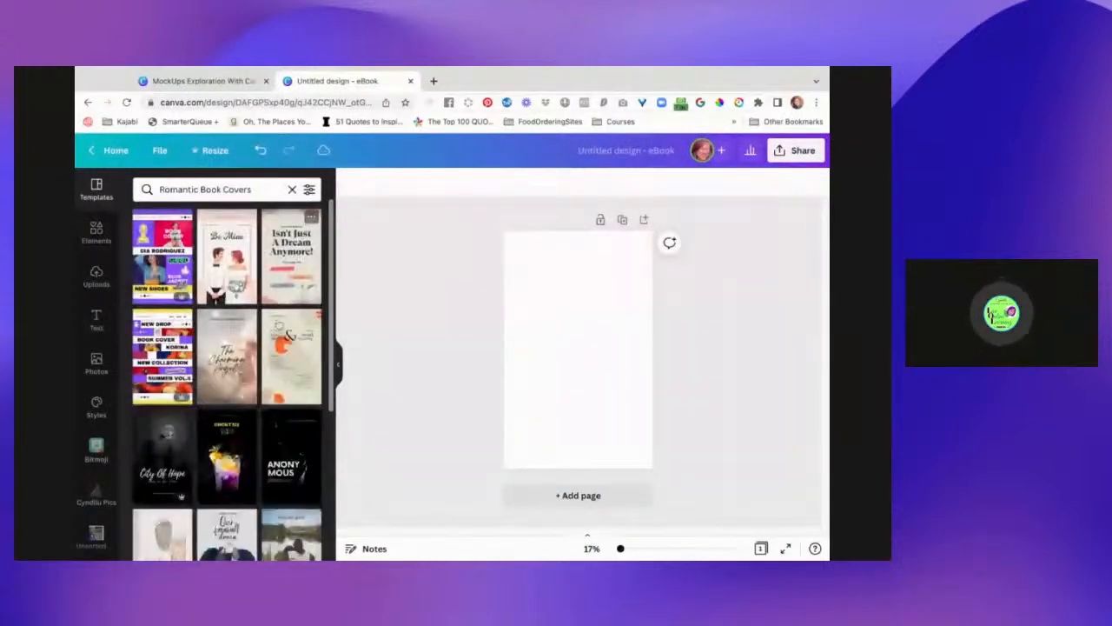
scroll(276, 450, down, 2)
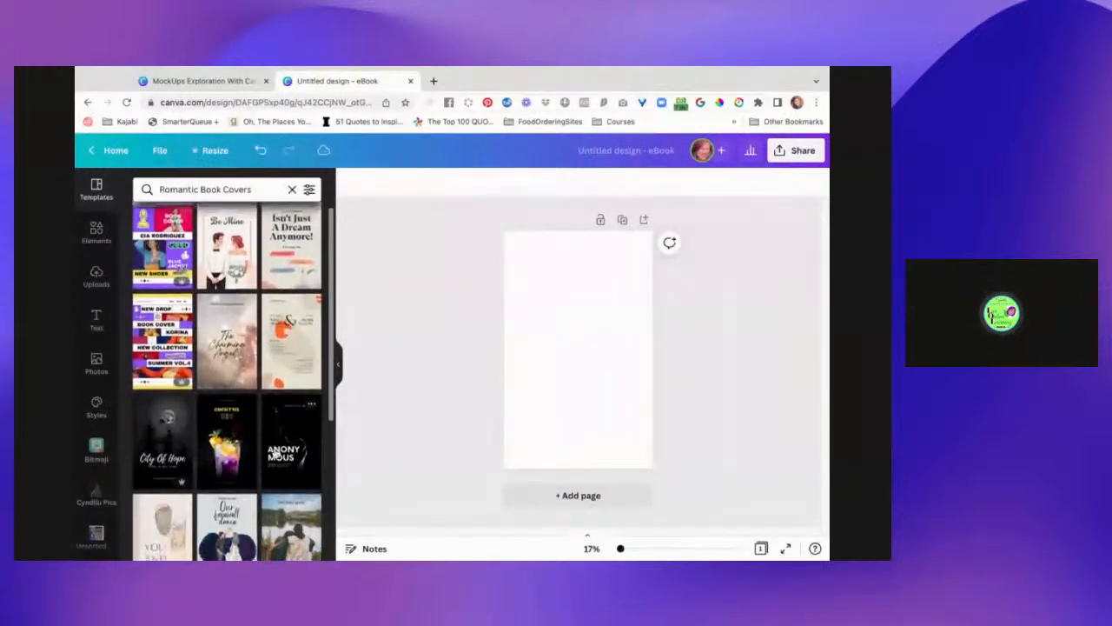
scroll(276, 453, down, 8)
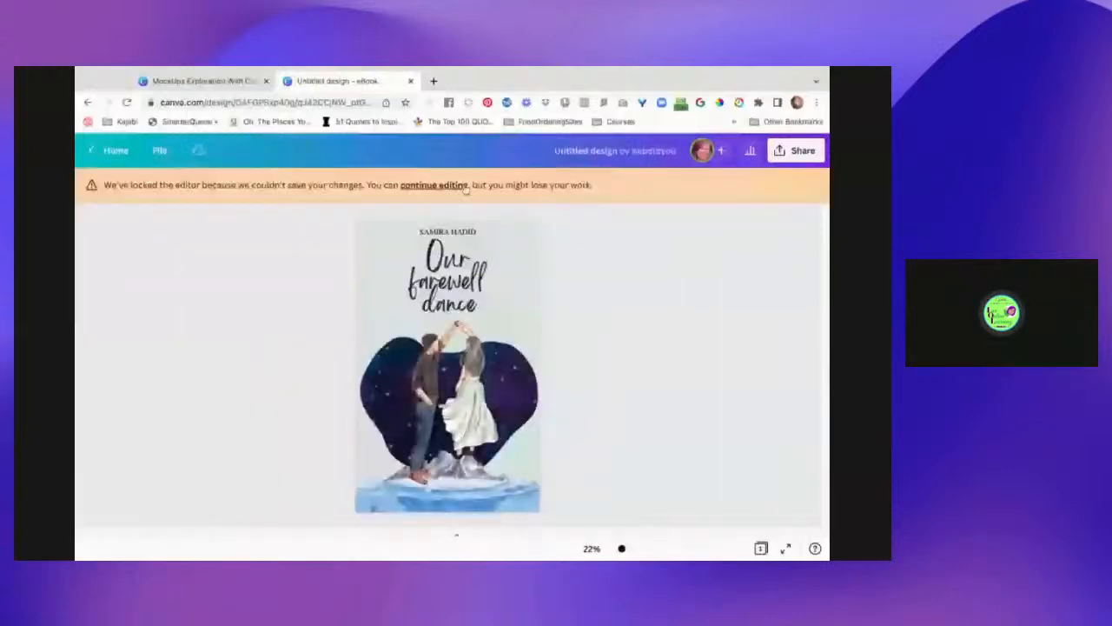
click(448, 190)
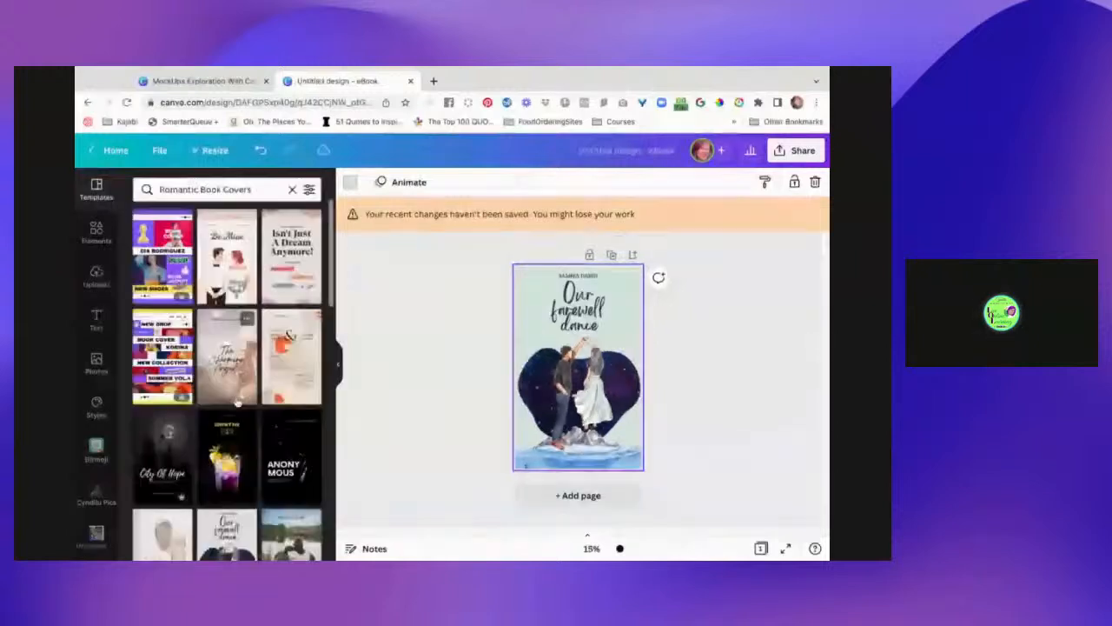
scroll(237, 402, down, 2)
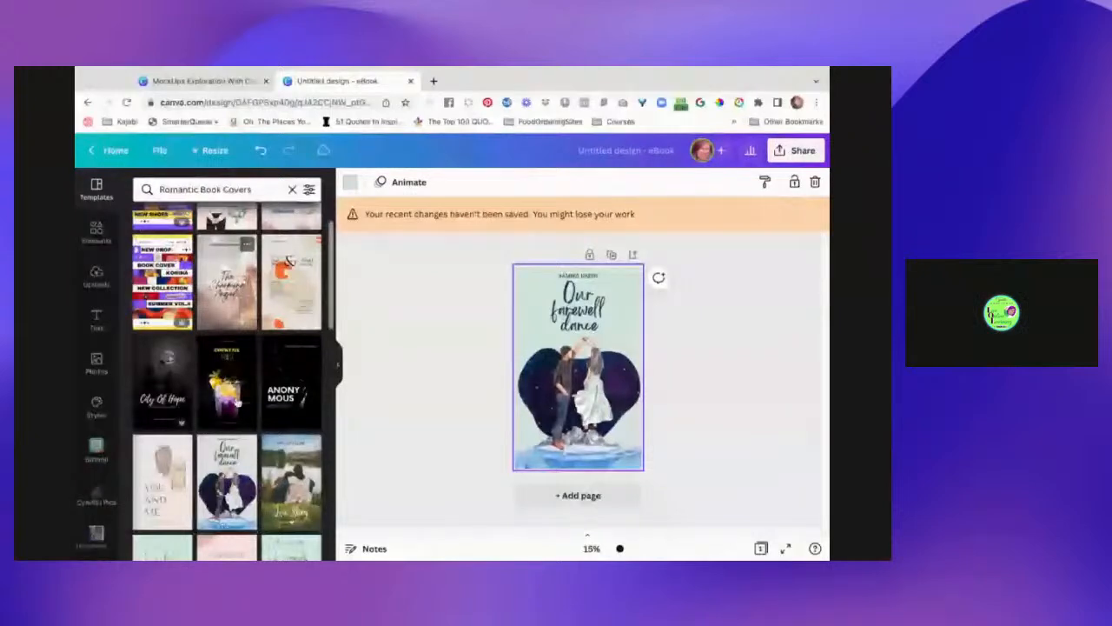
scroll(238, 401, down, 5)
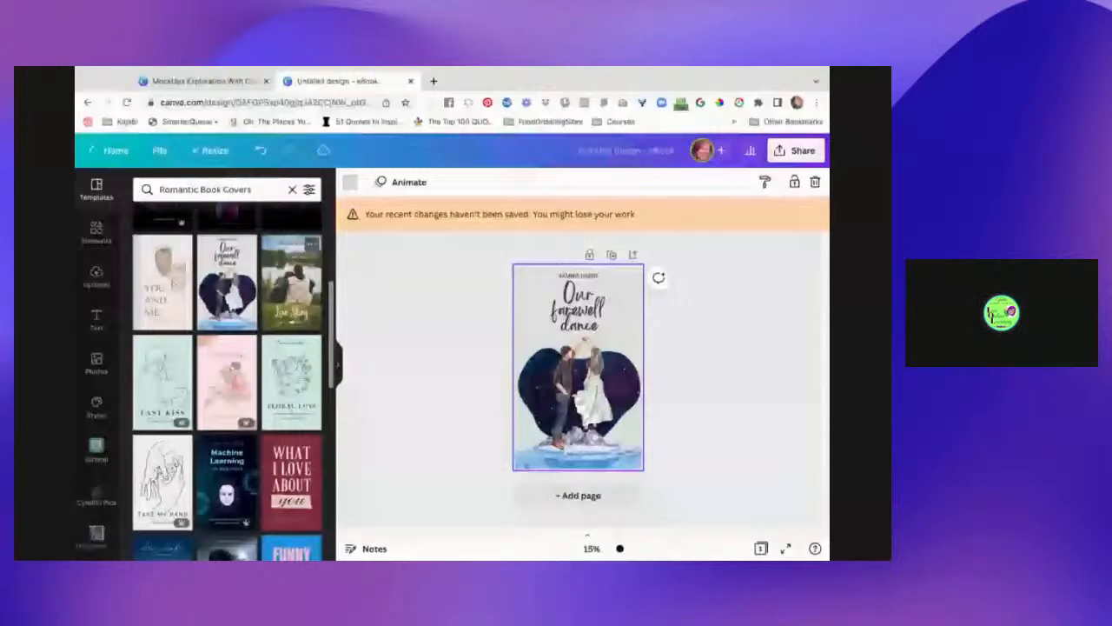
- Apply the Love Story template, enter the author's full name in its top line, and open Photos
click(291, 282)
double_click(578, 283)
text(Niki Greene)
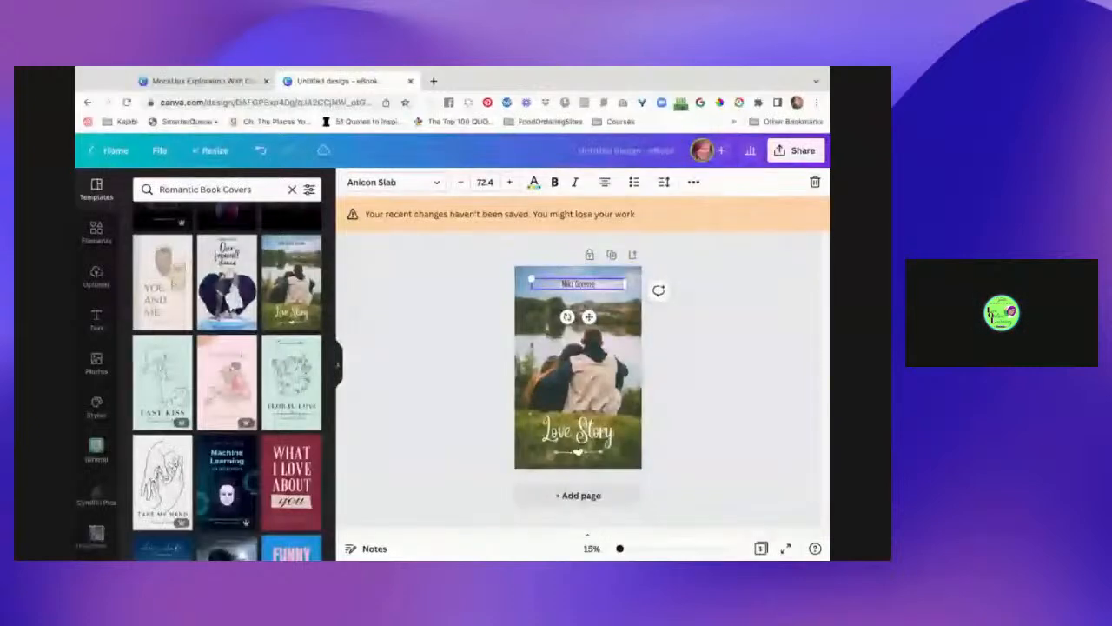
text(-Miller)
click(644, 318)
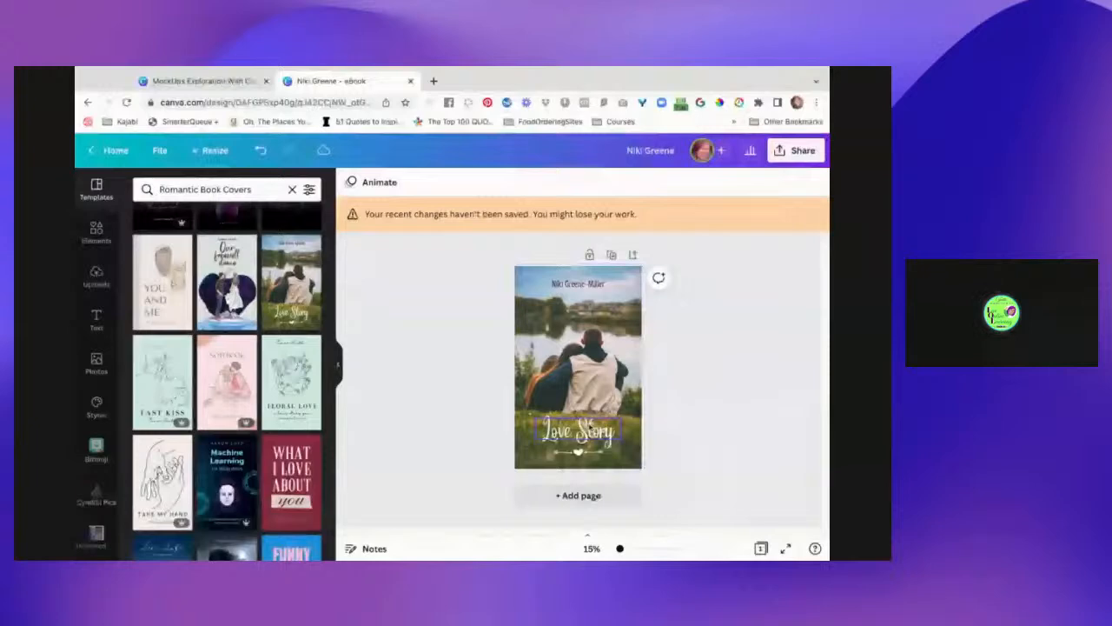
click(578, 369)
click(96, 363)
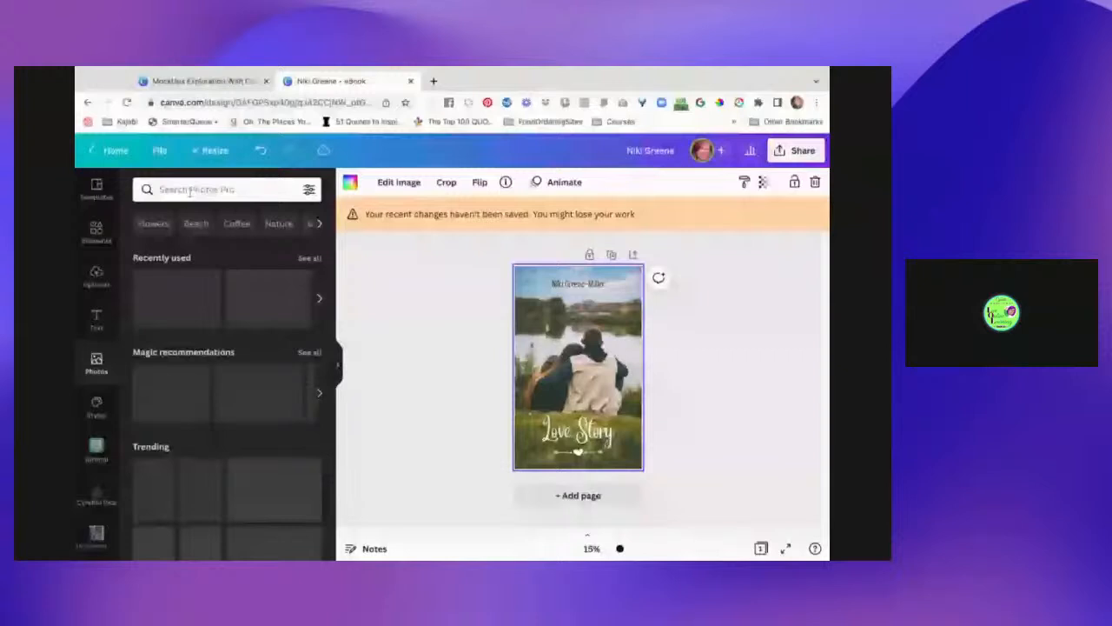
- Replace the background with a 'book lover' photo of a woman by bookshelves, shifted right in frame
click(189, 191)
text(book lover)
key(Return)
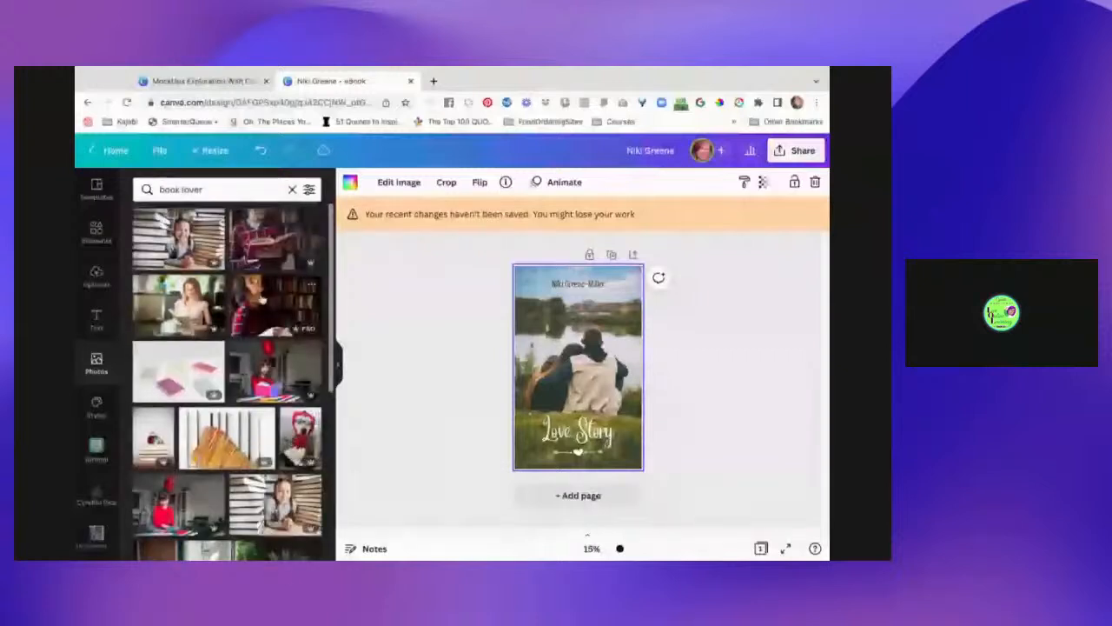
drag(261, 300, 521, 341)
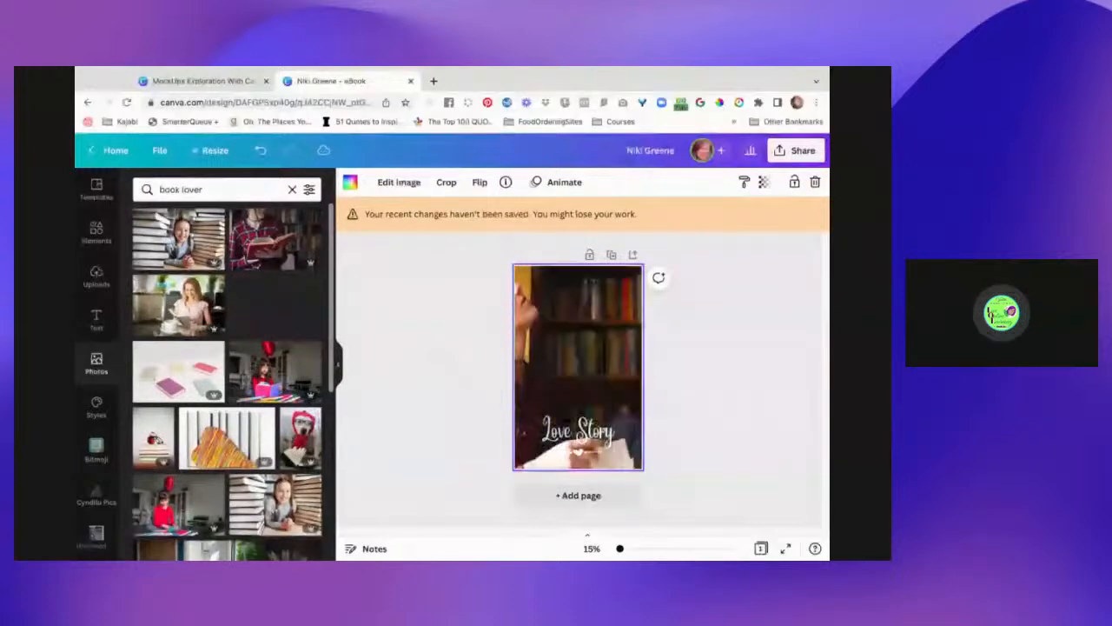
double_click(563, 353)
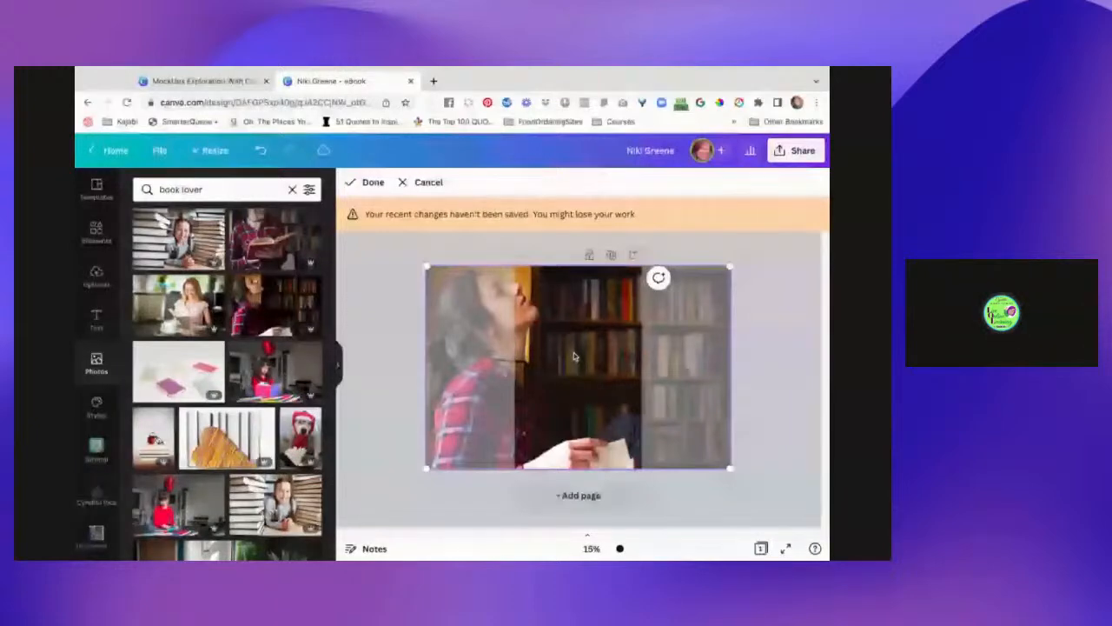
drag(574, 356, 595, 356)
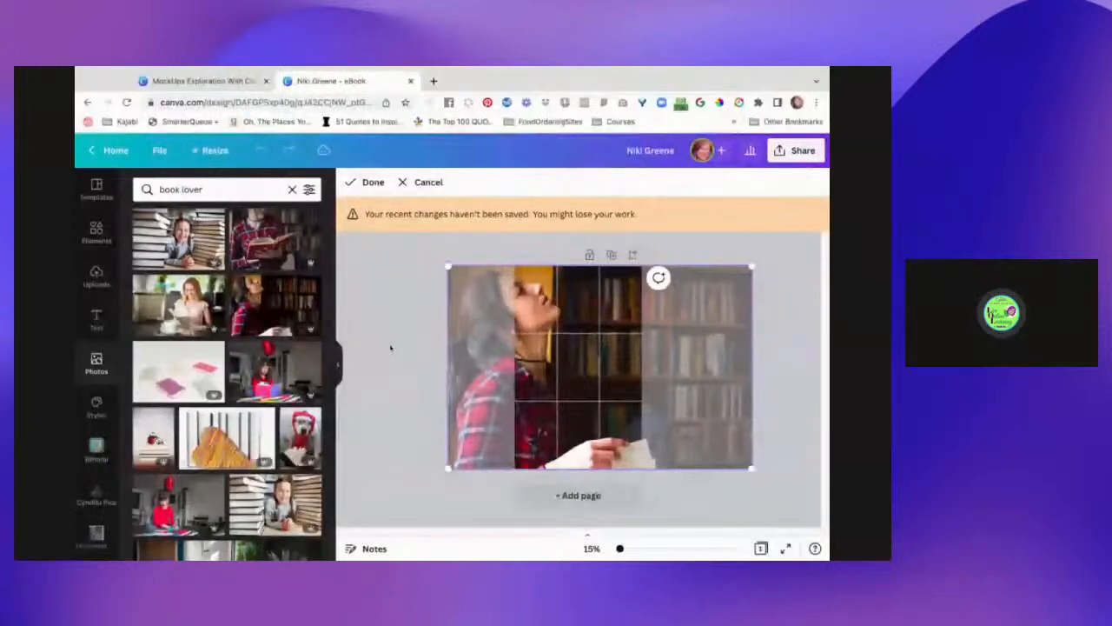
click(390, 347)
click(557, 277)
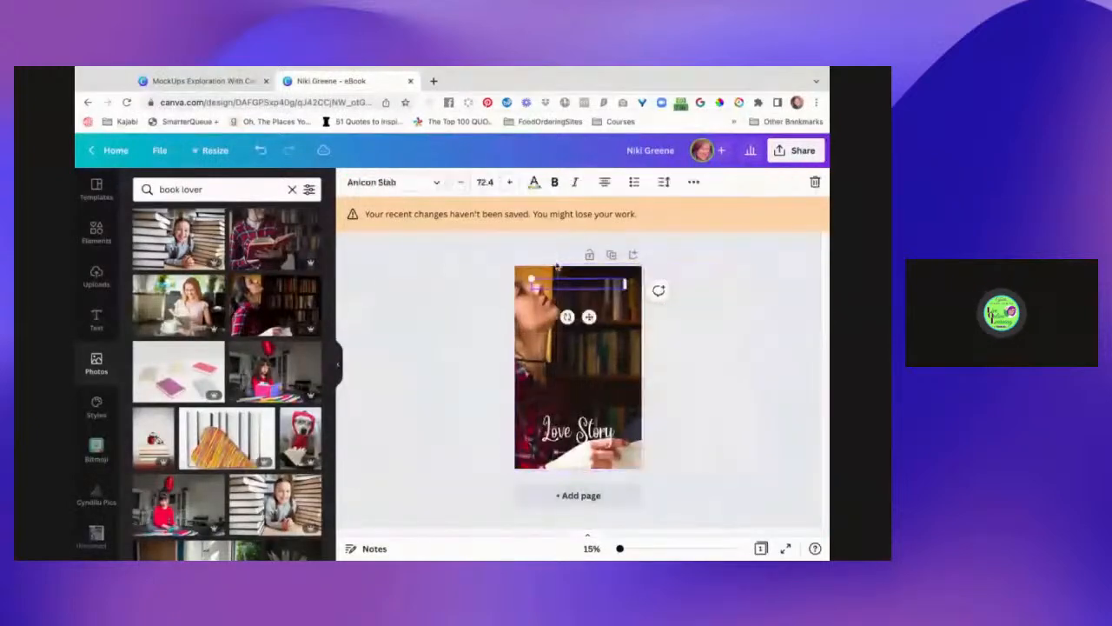
- Move the author name line down just above the Love Story title, keeping its colour
click(533, 182)
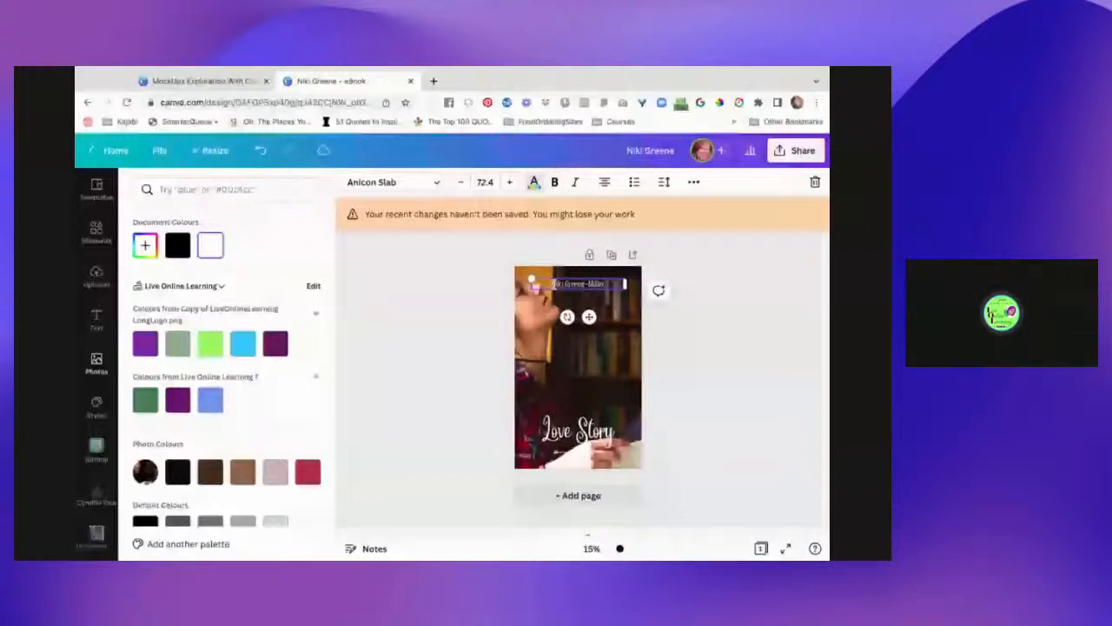
click(580, 291)
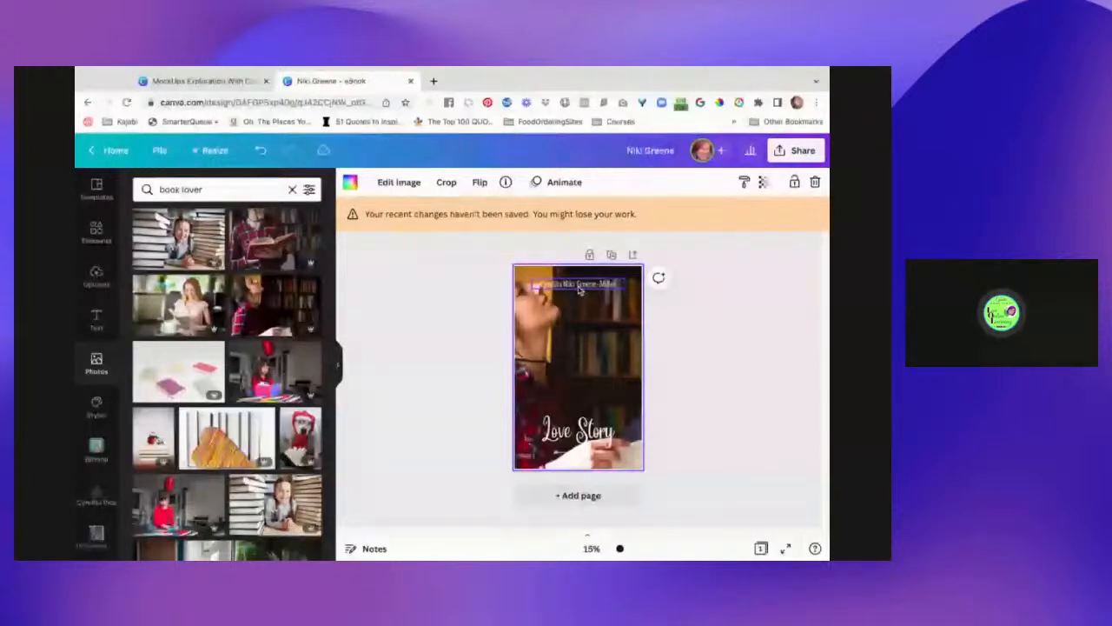
mouse_move(580, 290)
mouse_down()
mouse_move(592, 401)
mouse_move(574, 409)
mouse_up()
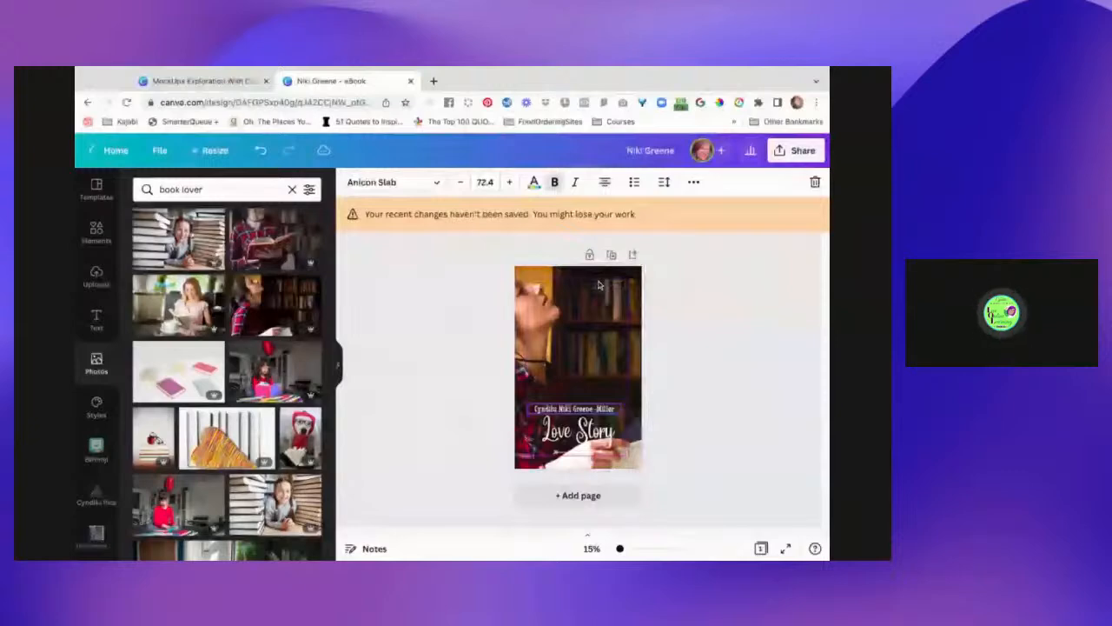
drag(576, 441, 580, 436)
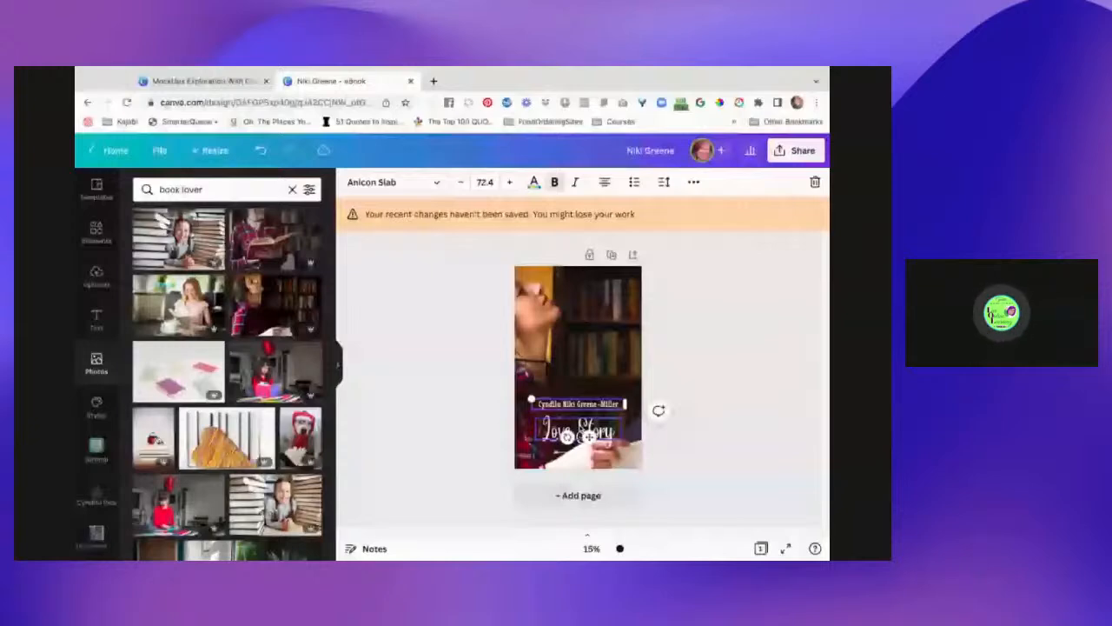
- Change the cover title from 'Love Story' to 'Book Love'
click(556, 427)
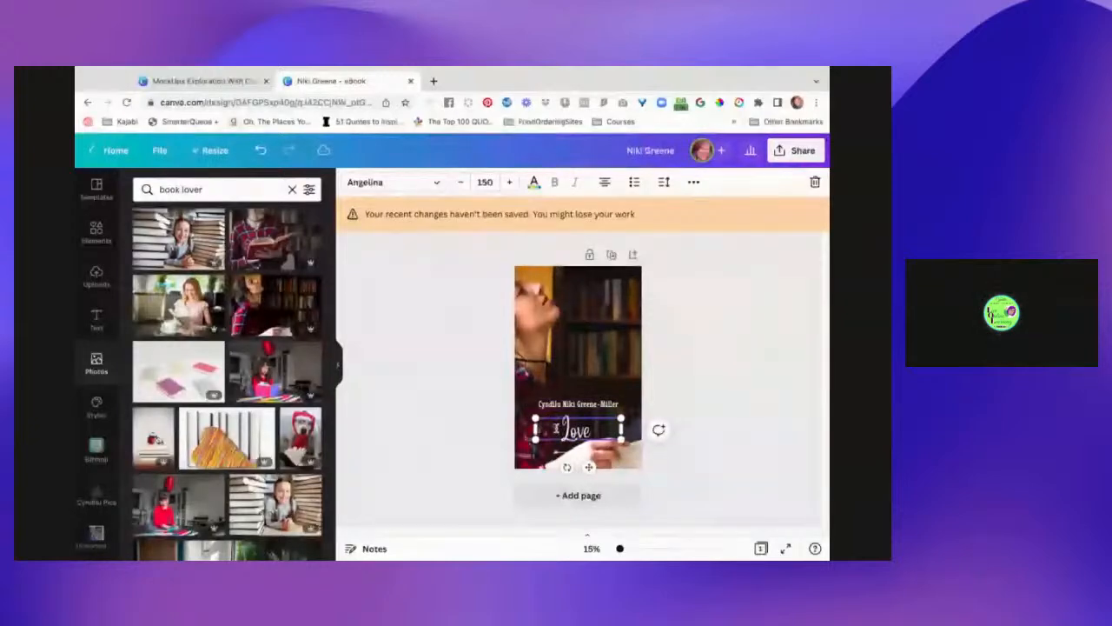
text(Book)
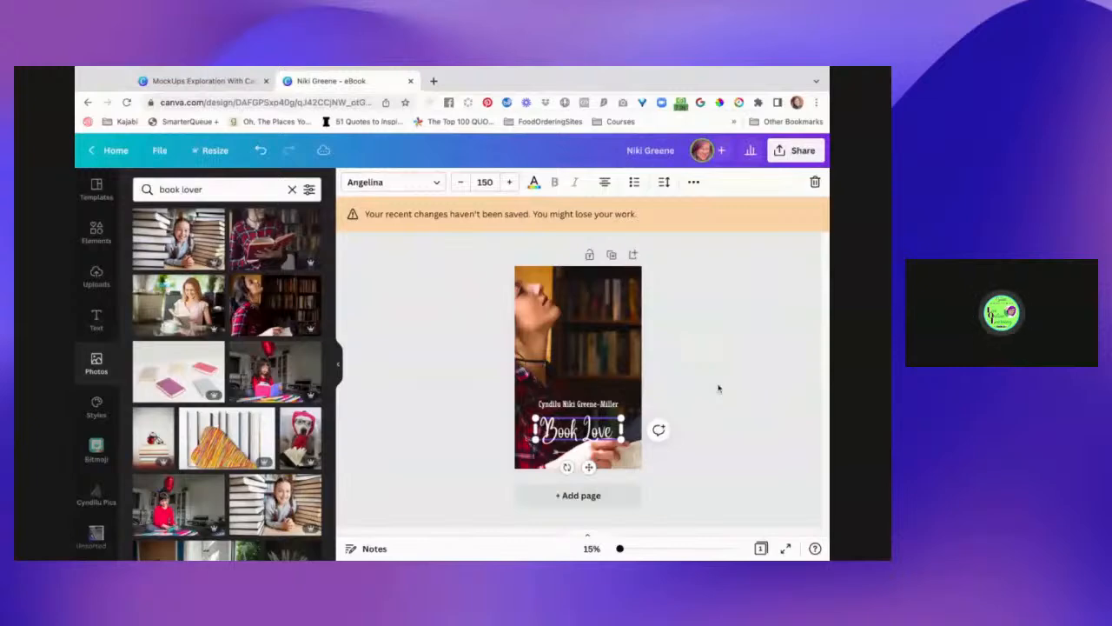
click(424, 304)
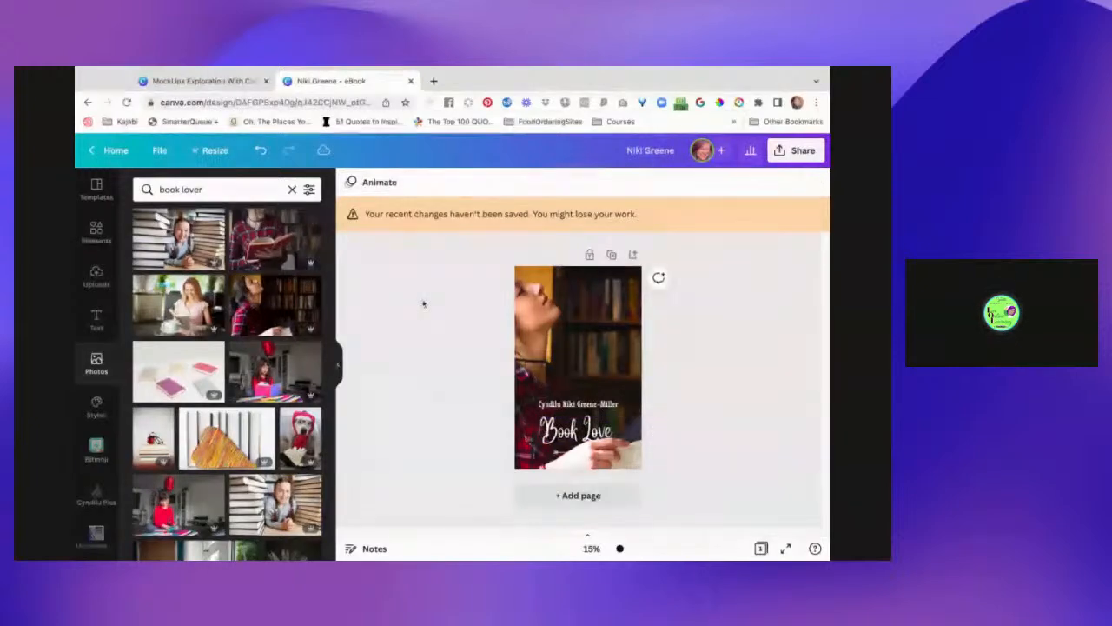
- Rename the design to 'Book Love'
click(646, 152)
text(Book Love)
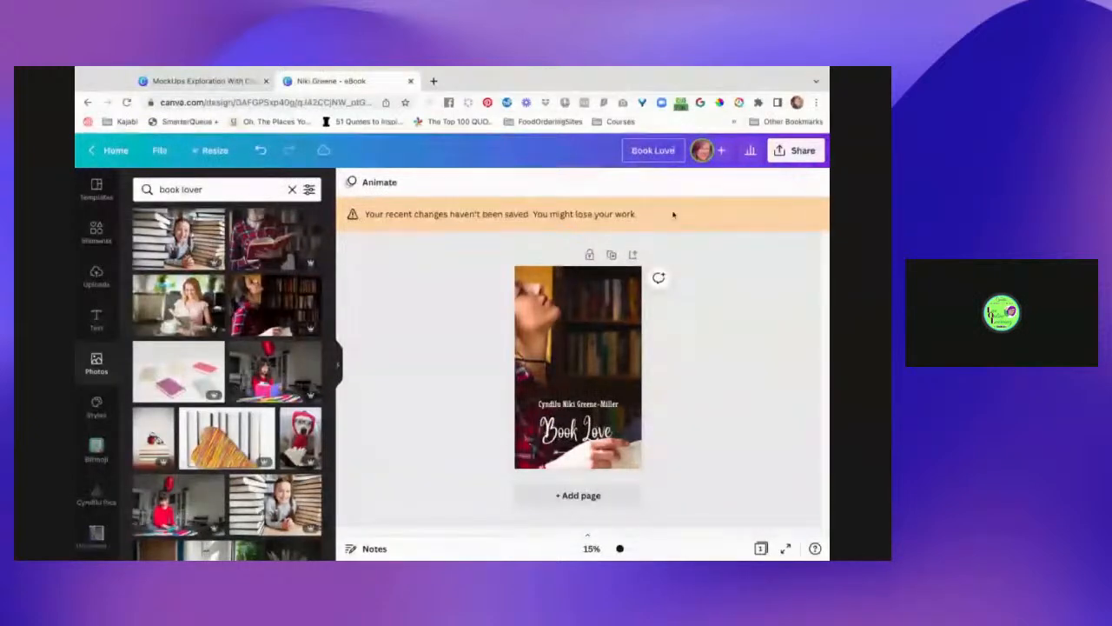
click(702, 366)
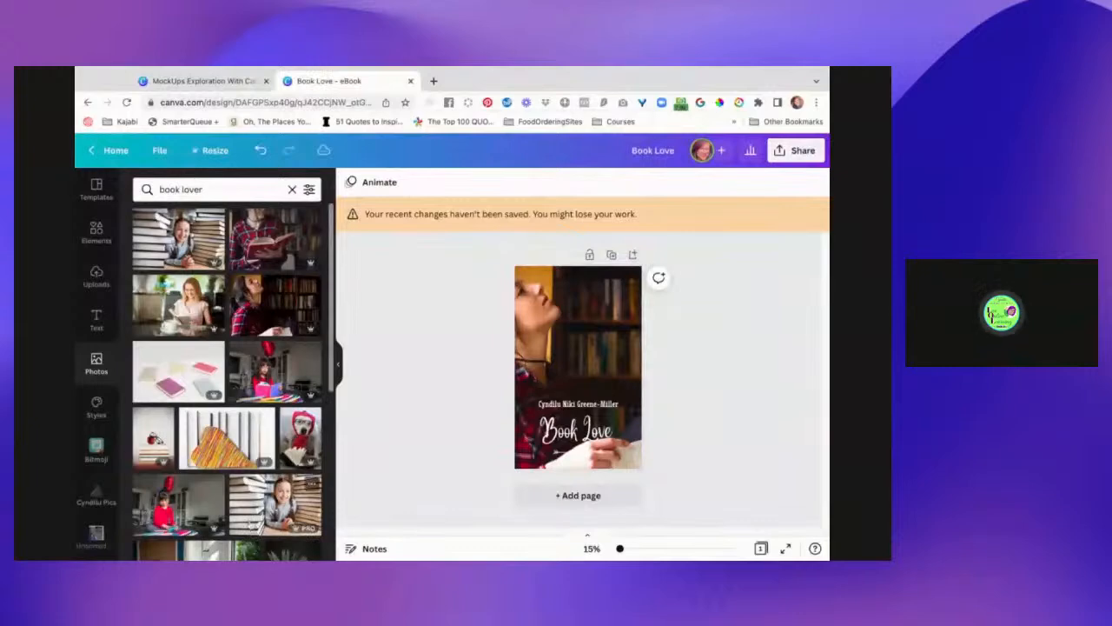
- Scroll through the Photos results and the apps sidebar to look for a mockup app
scroll(271, 465, down, 3)
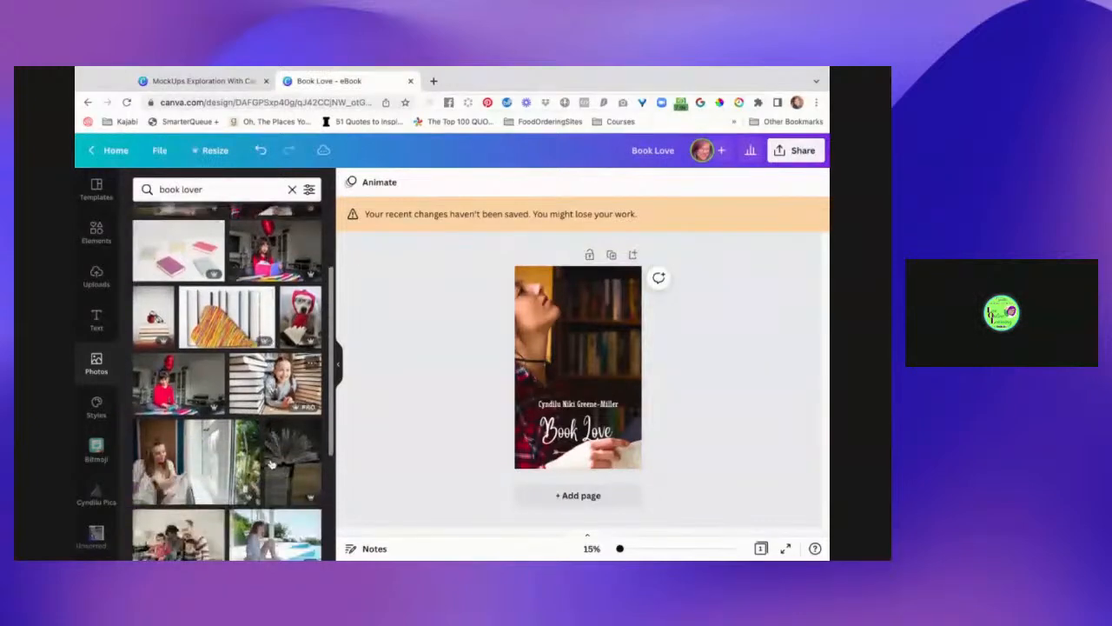
scroll(271, 465, down, 3)
scroll(78, 493, down, 3)
scroll(79, 493, down, 5)
scroll(96, 347, down, 5)
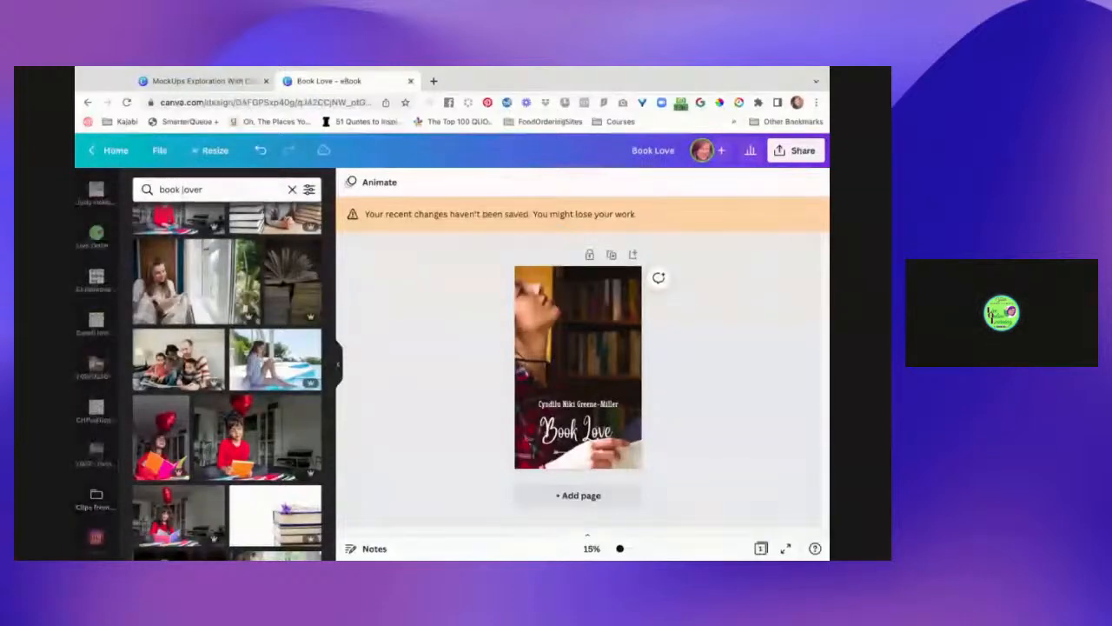
scroll(97, 278, down, 5)
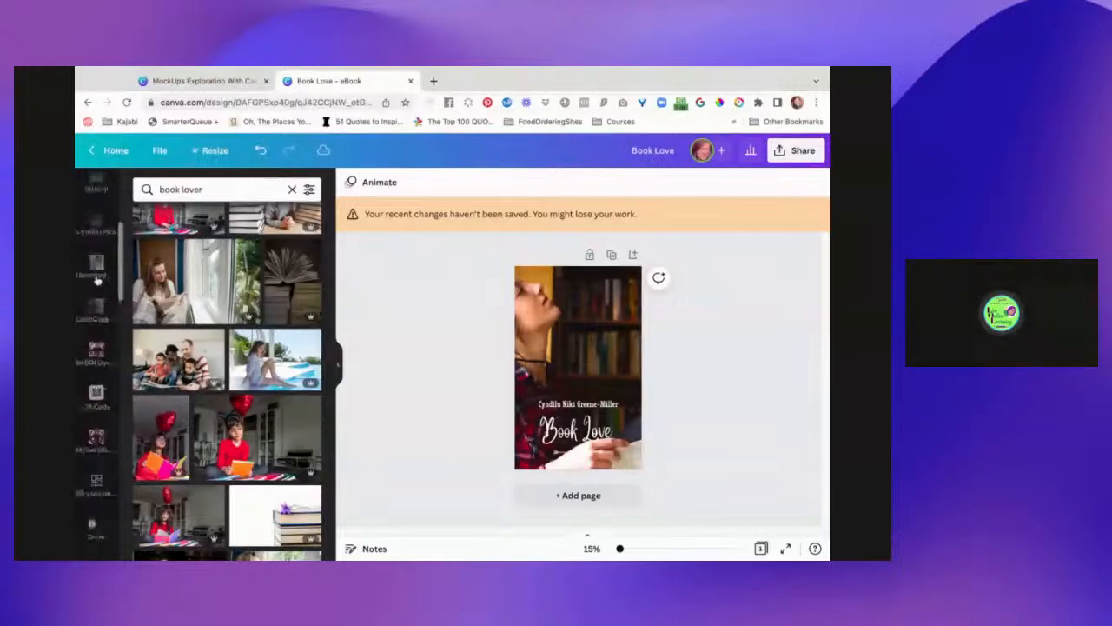
scroll(98, 478, down, 3)
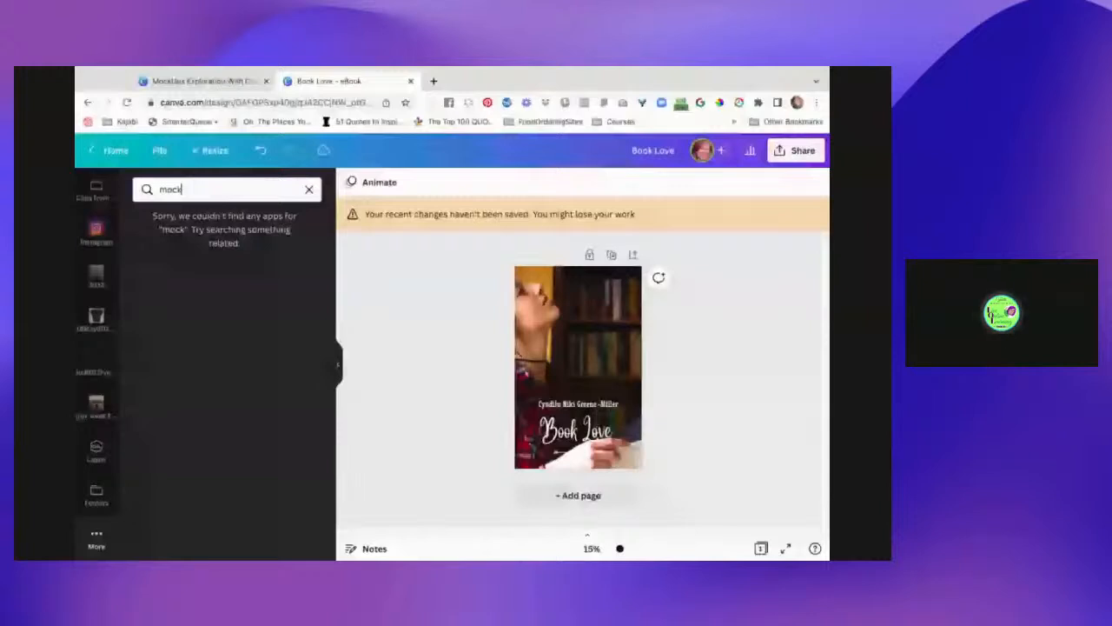
key(BackSpace)
key(BackSpace)
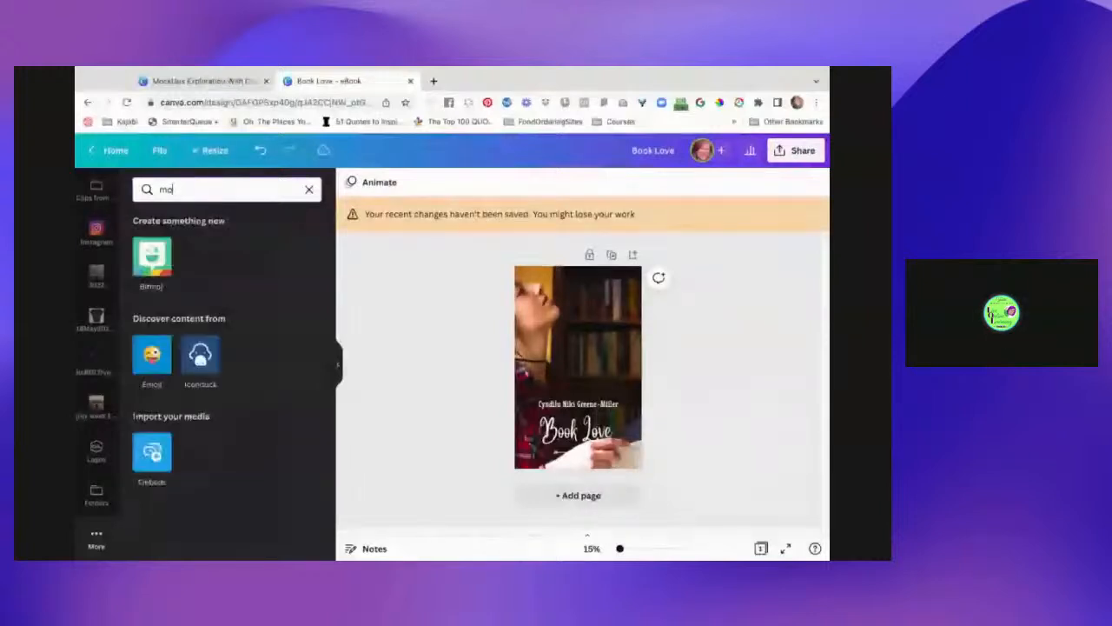
key(BackSpace)
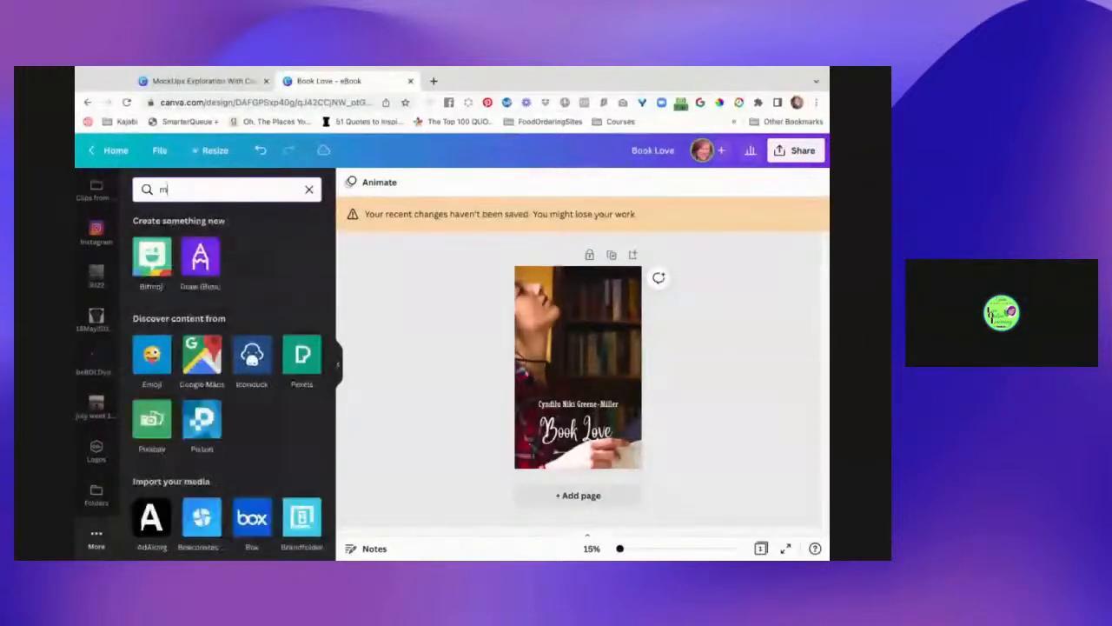
key(BackSpace)
text(smart)
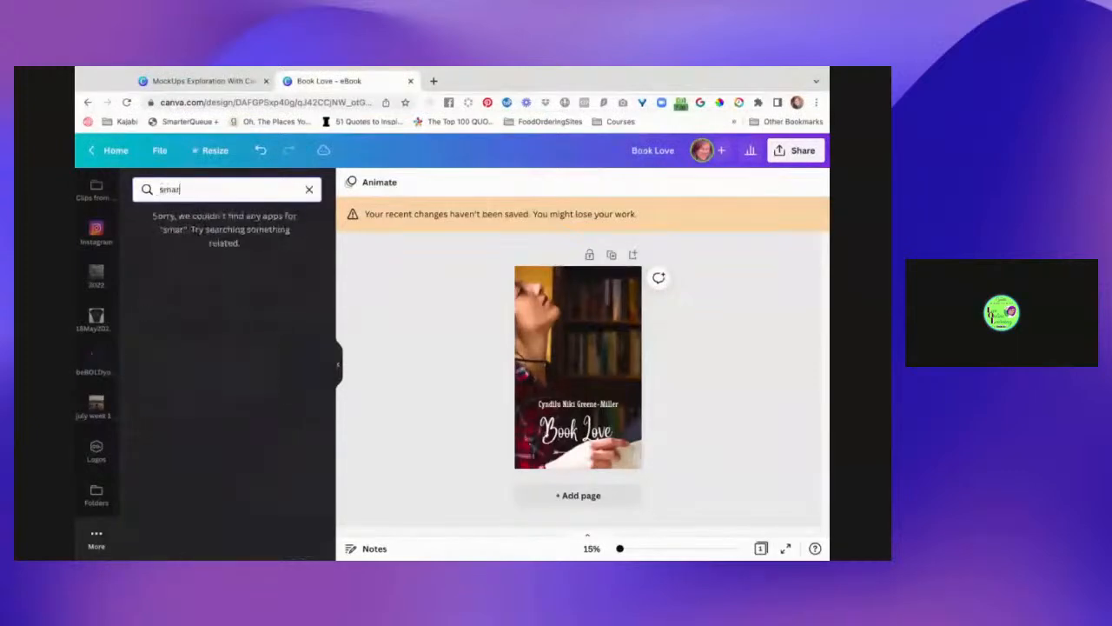
key(BackSpace)
key(BackSpace)
key(BackSpace)
key(BackSpace)
key(BackSpace)
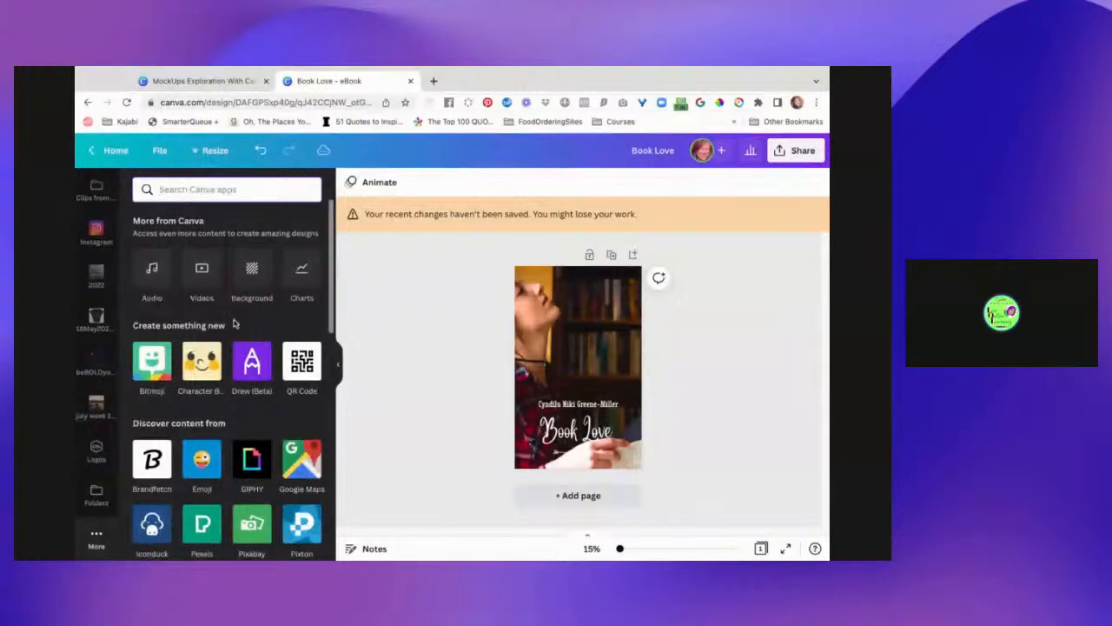
scroll(218, 444, down, 1)
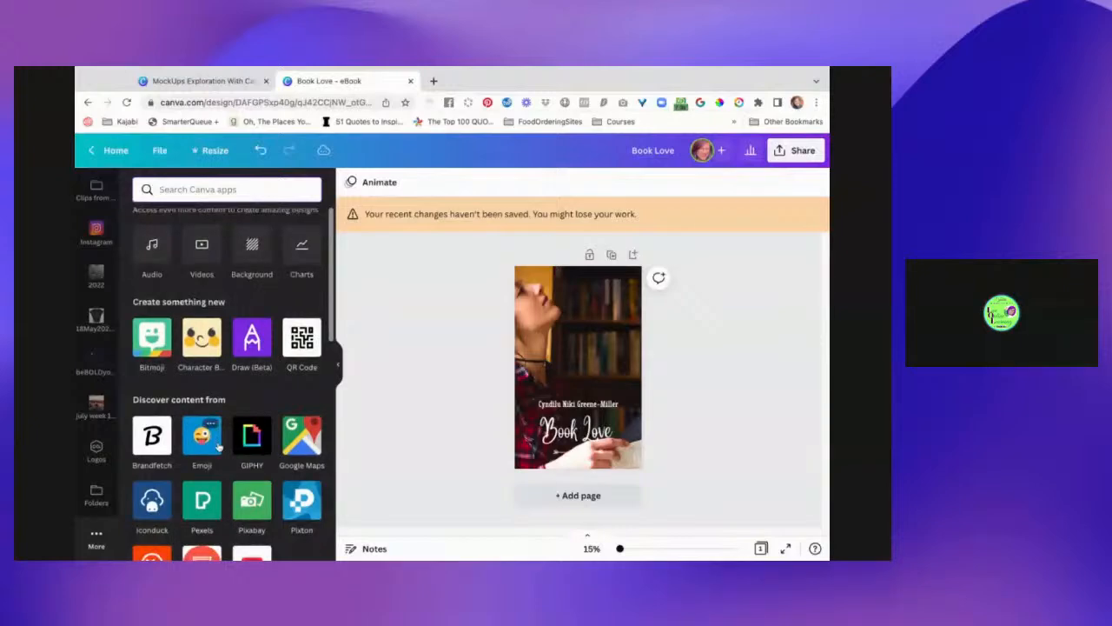
scroll(218, 445, down, 5)
scroll(208, 493, down, 5)
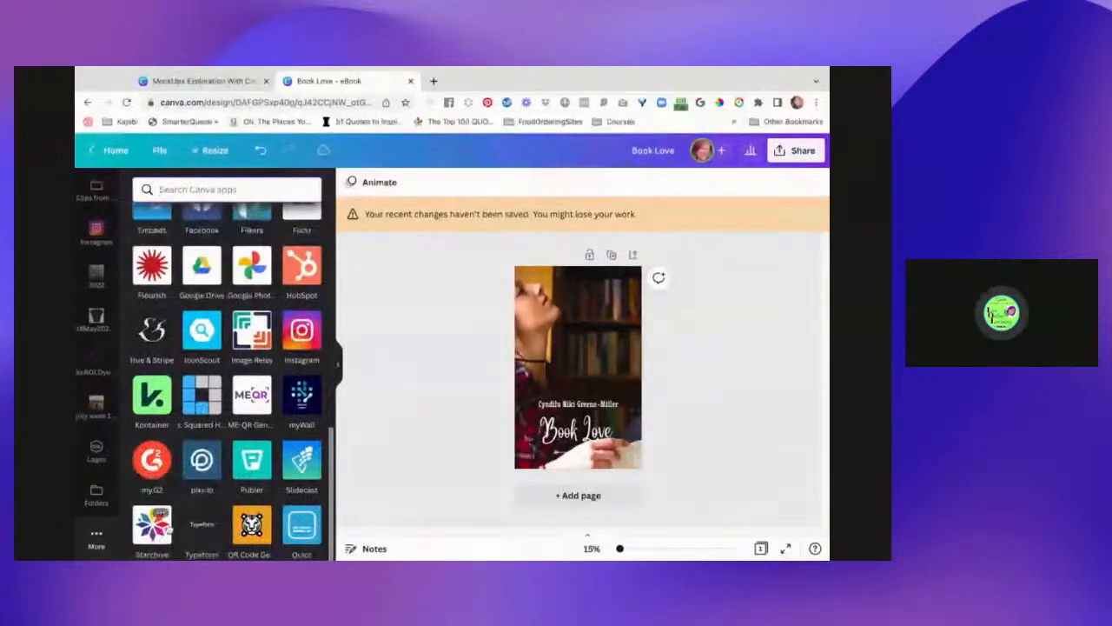
scroll(171, 463, up, 6)
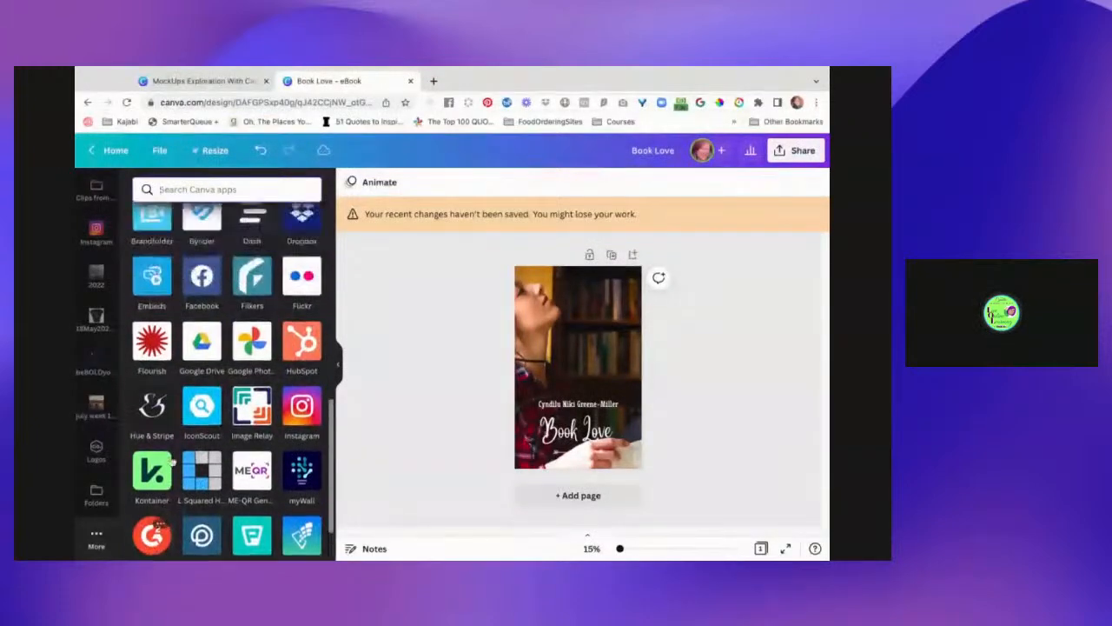
scroll(225, 382, up, 4)
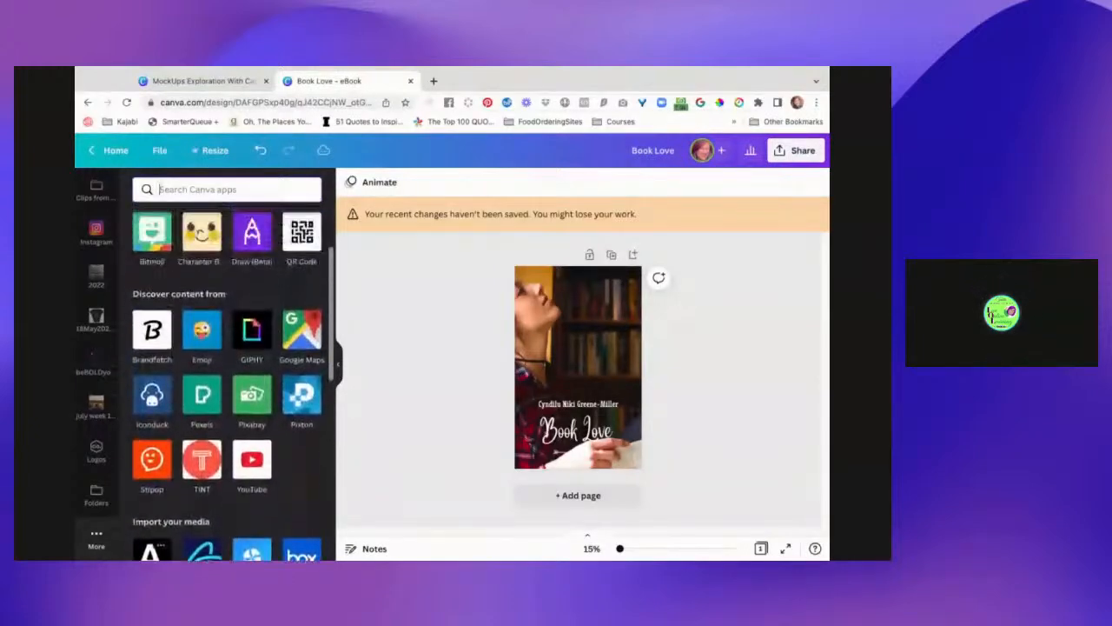
scroll(226, 382, up, 2)
scroll(226, 382, up, 2)
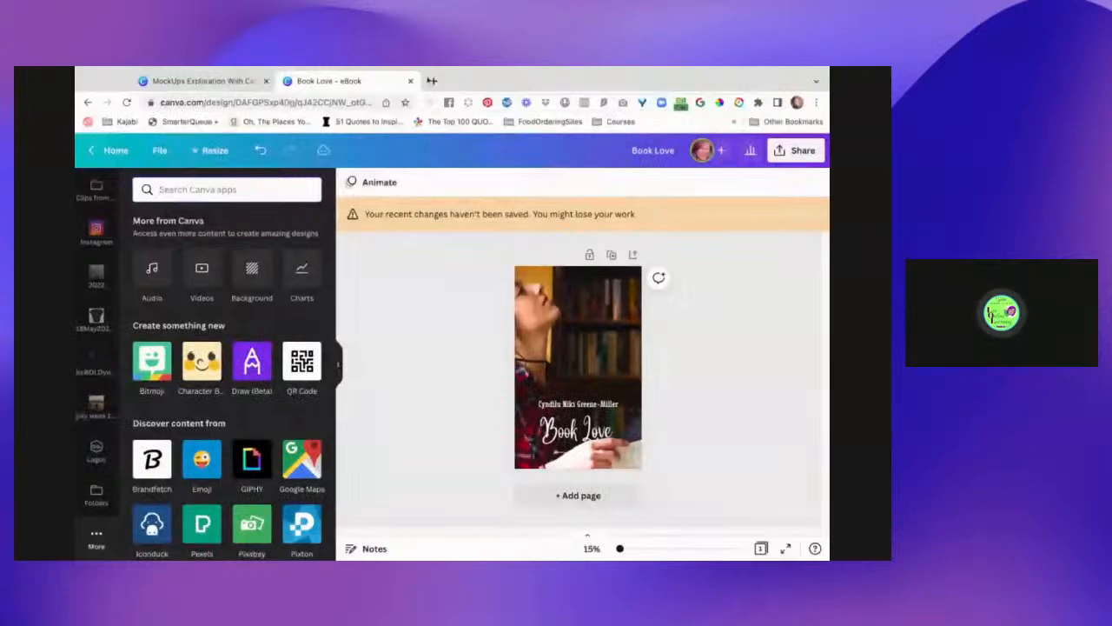
click(226, 80)
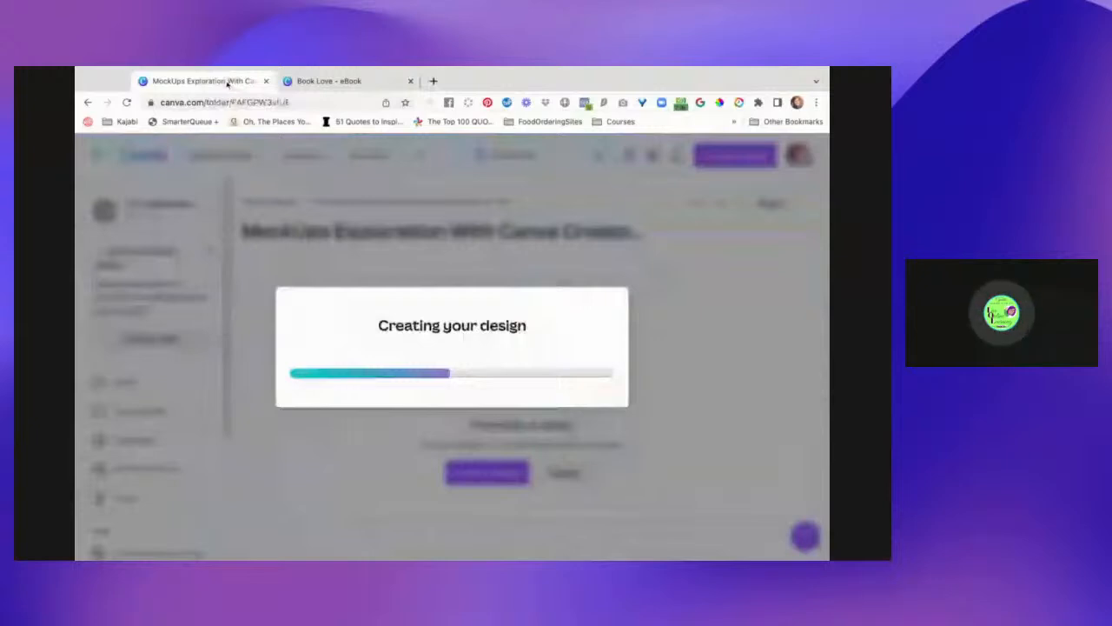
click(329, 81)
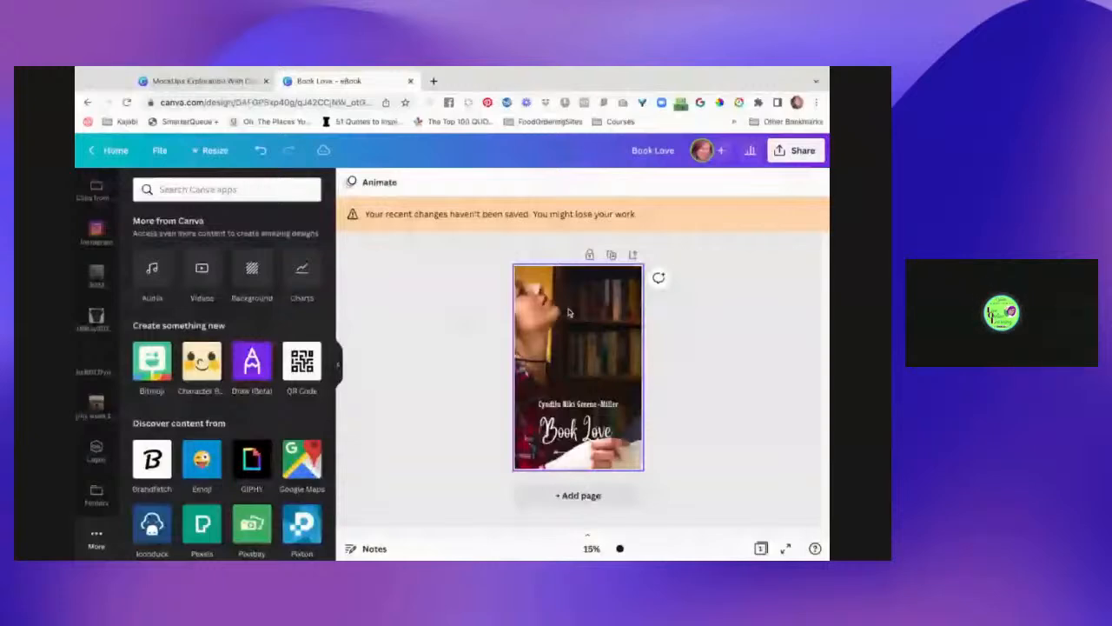
- Open Edit image for the cover photo and show all Smartmockups
click(569, 313)
click(399, 182)
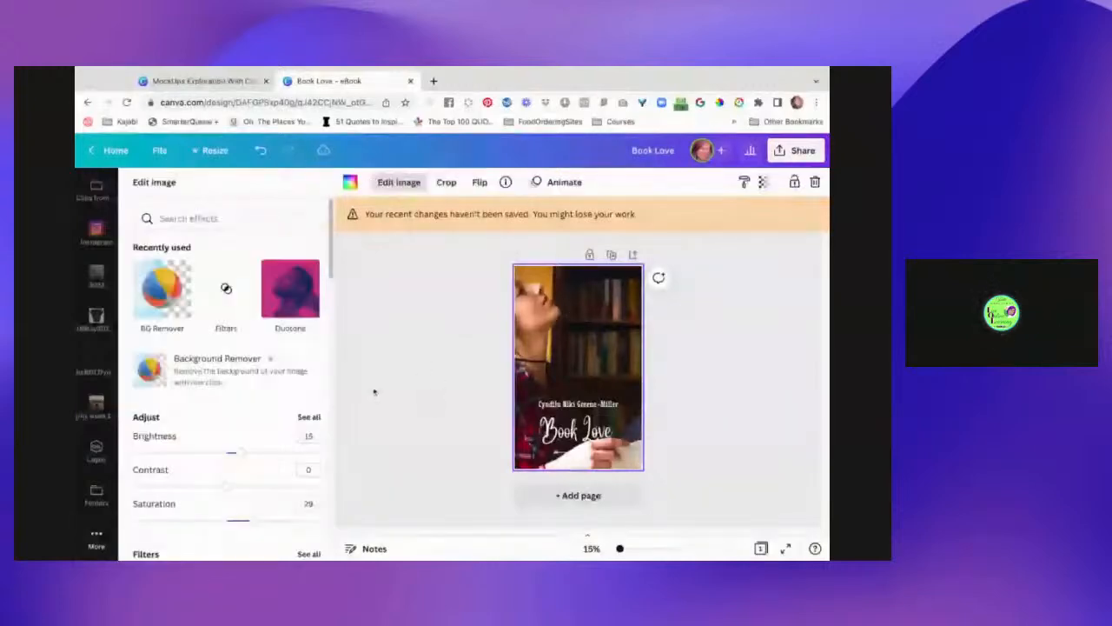
scroll(248, 390, down, 5)
scroll(249, 390, down, 4)
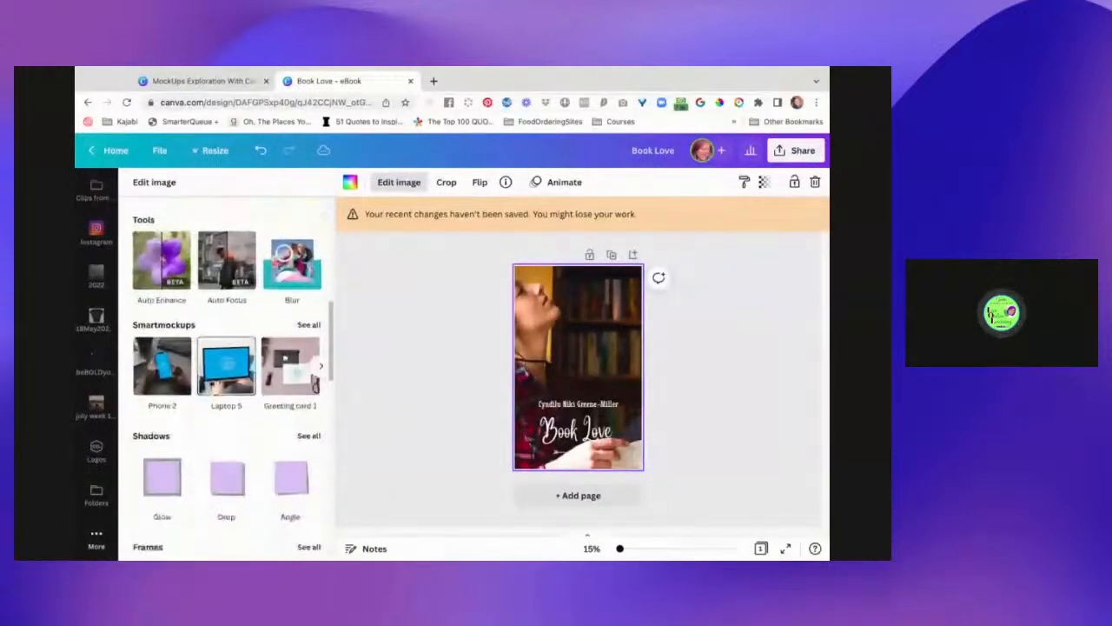
scroll(246, 328, down, 1)
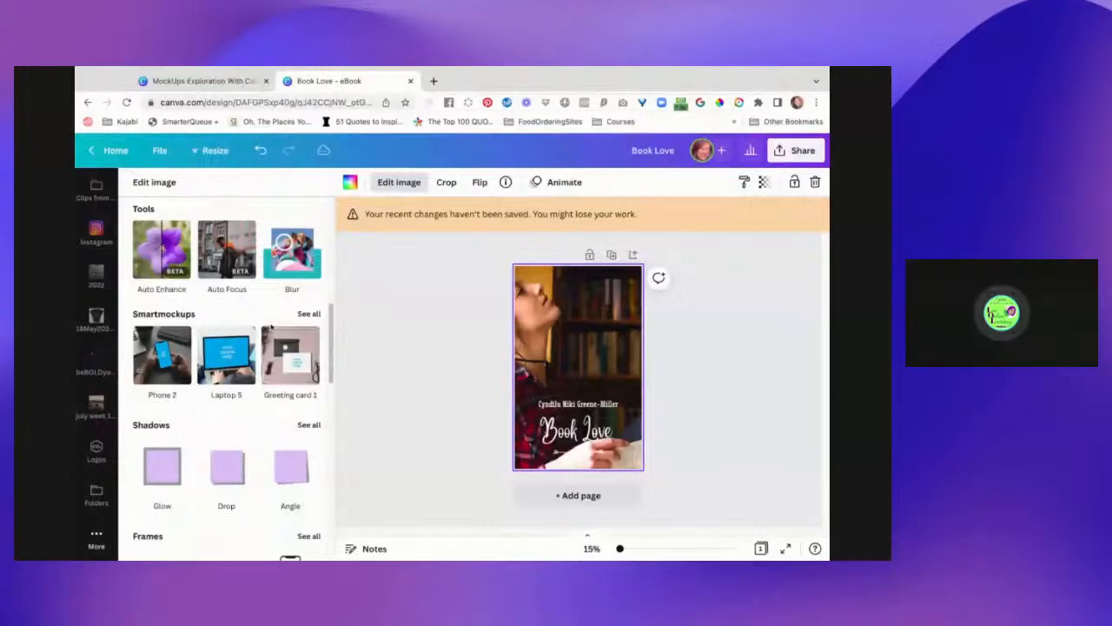
click(309, 313)
- Pick the Book 1 mockup from the Popular collection
scroll(302, 497, down, 3)
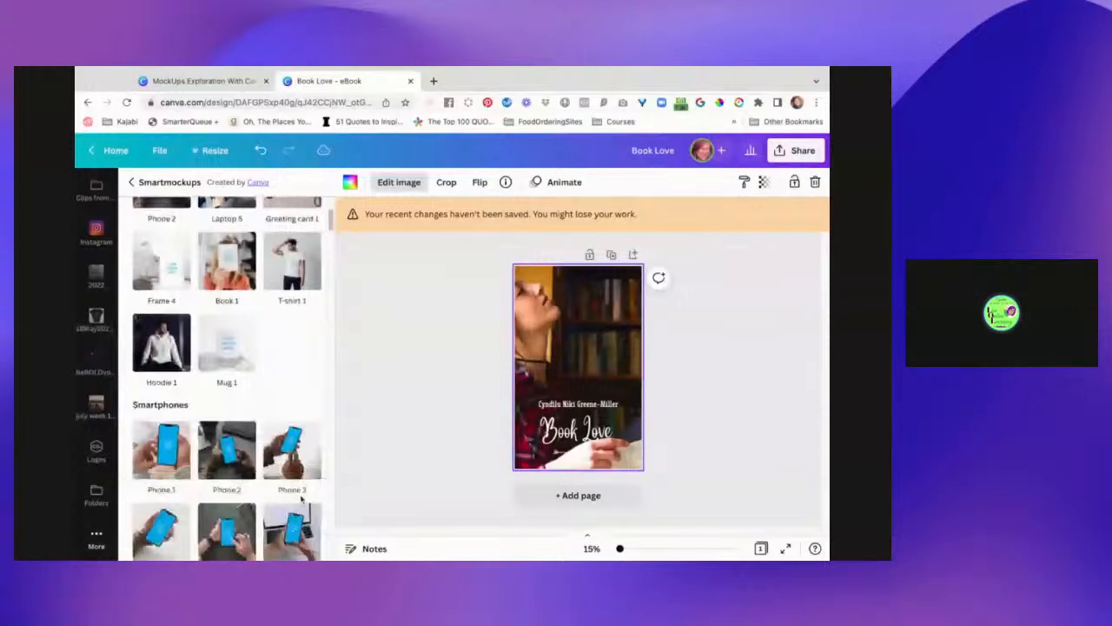
scroll(302, 497, down, 10)
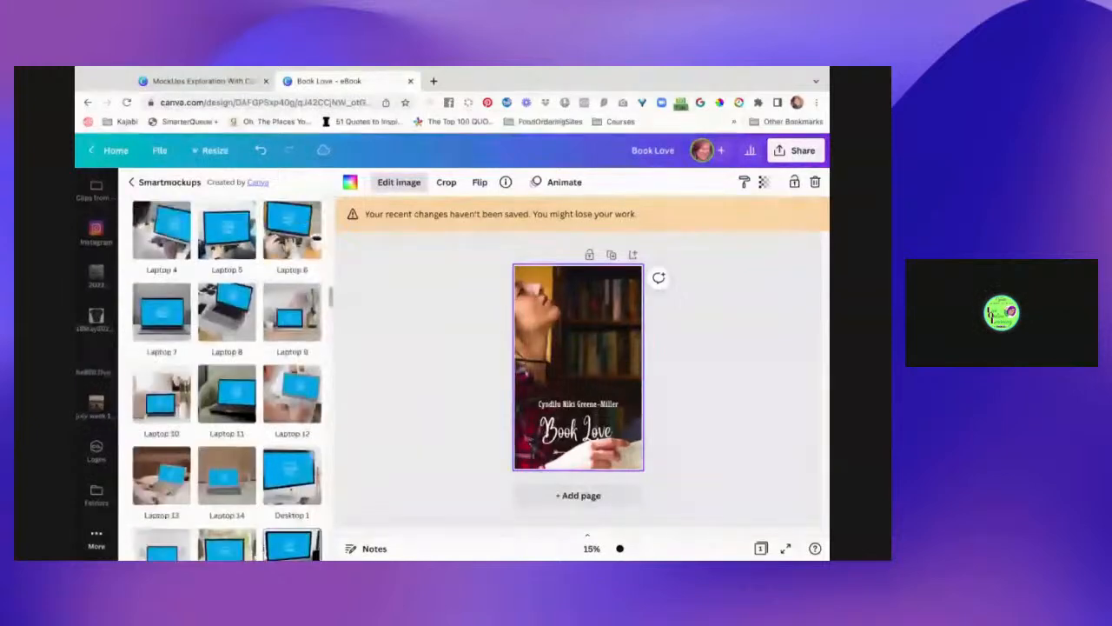
scroll(169, 550, up, 5)
scroll(170, 549, up, 3)
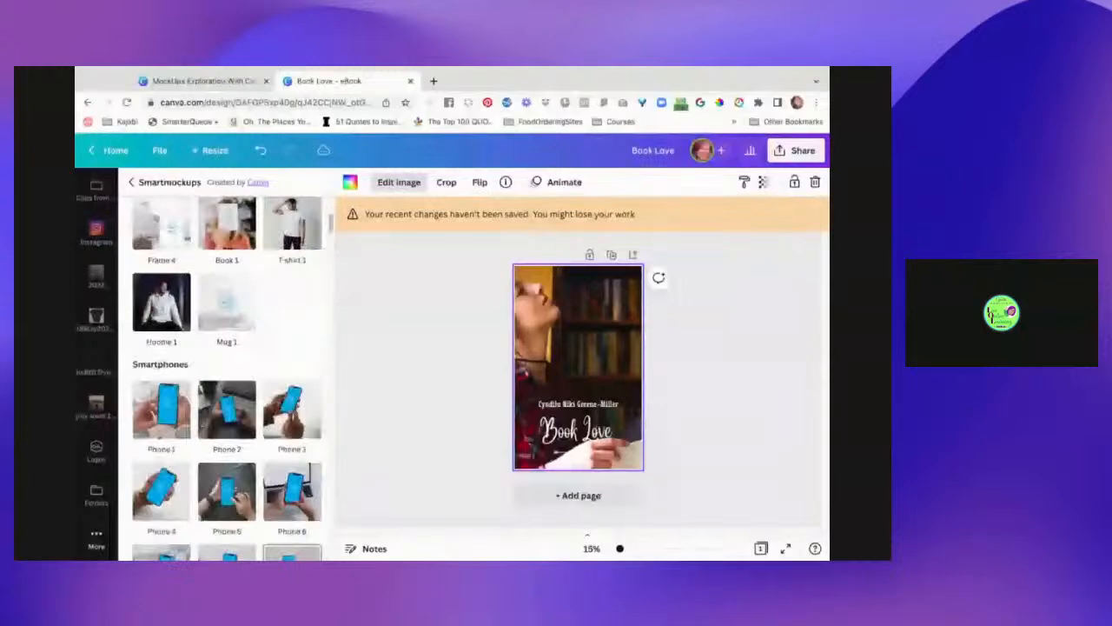
scroll(226, 374, up, 1)
scroll(290, 470, up, 1)
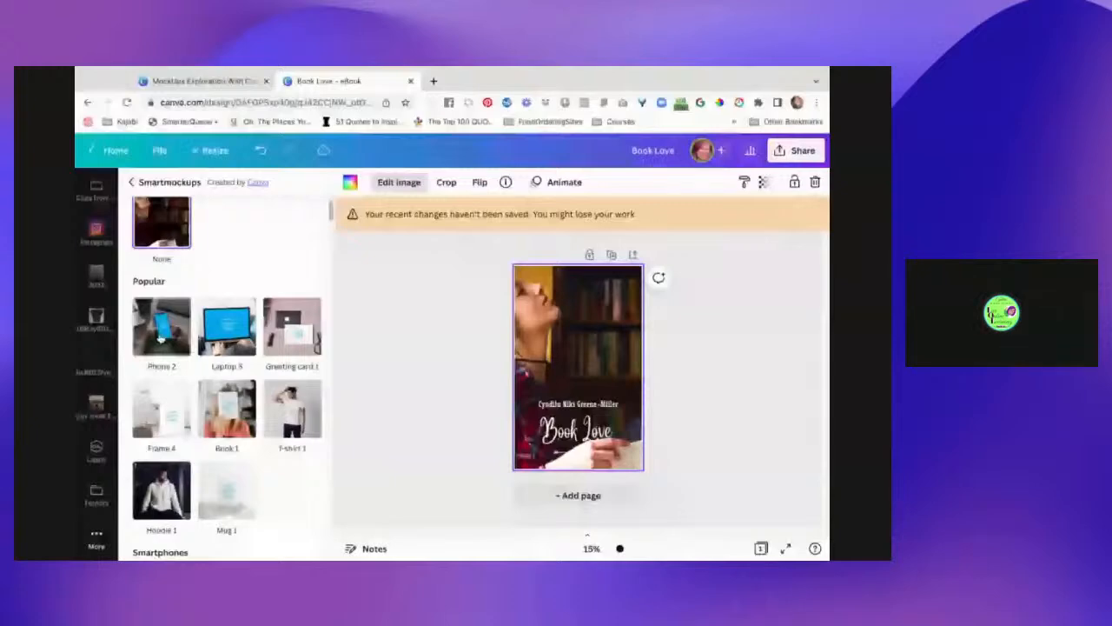
click(246, 422)
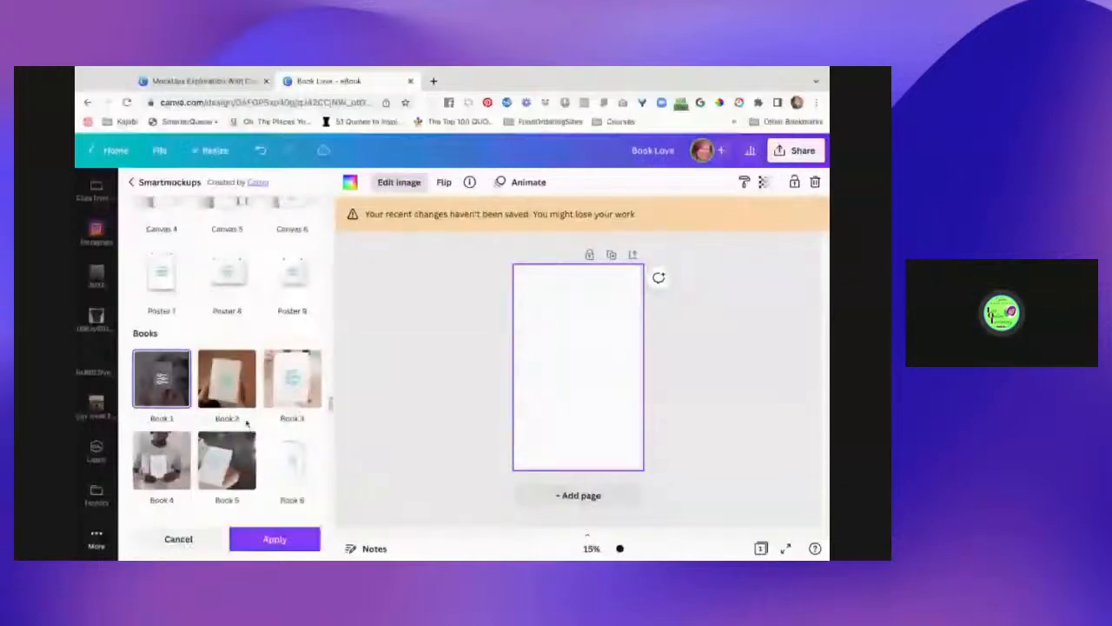
- Apply the Book 1 hand-held mockup to the cover, then leave the editor for Home
click(274, 404)
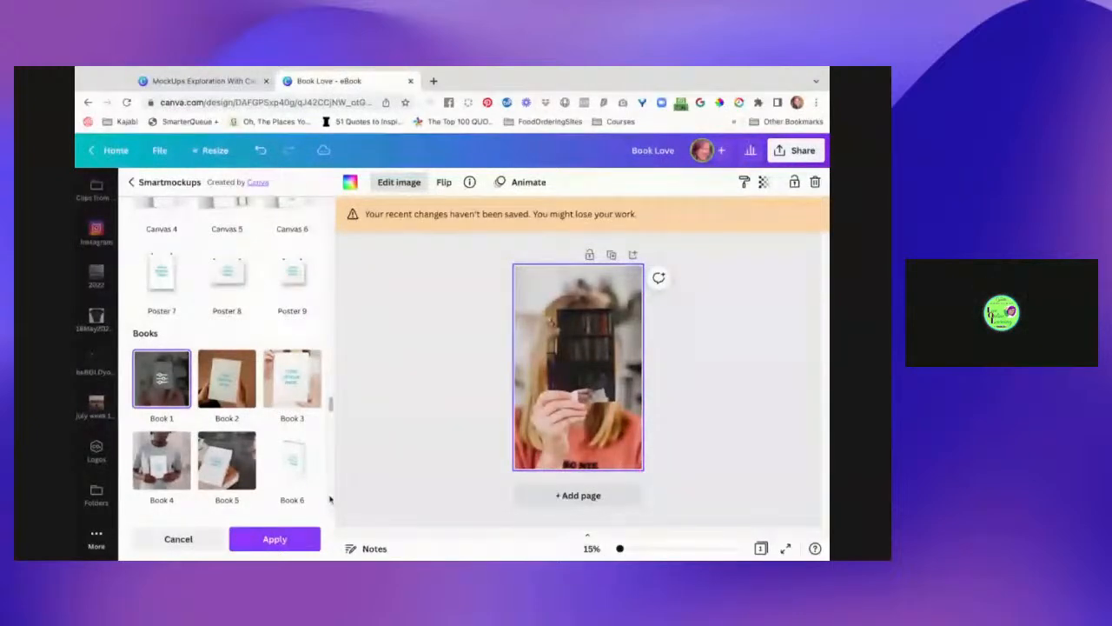
click(275, 539)
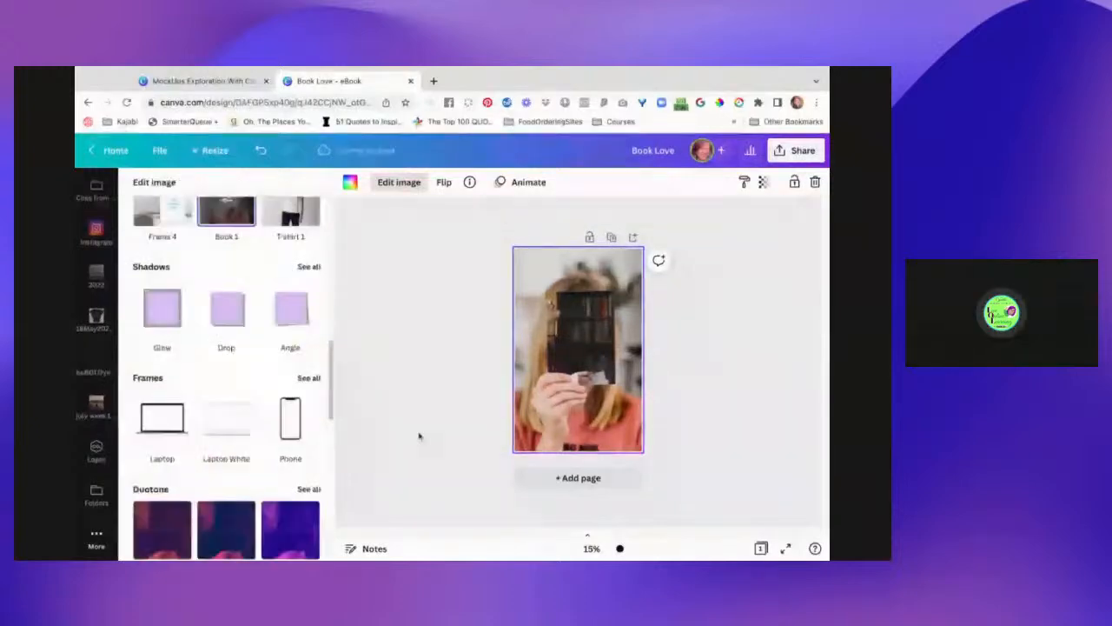
click(549, 347)
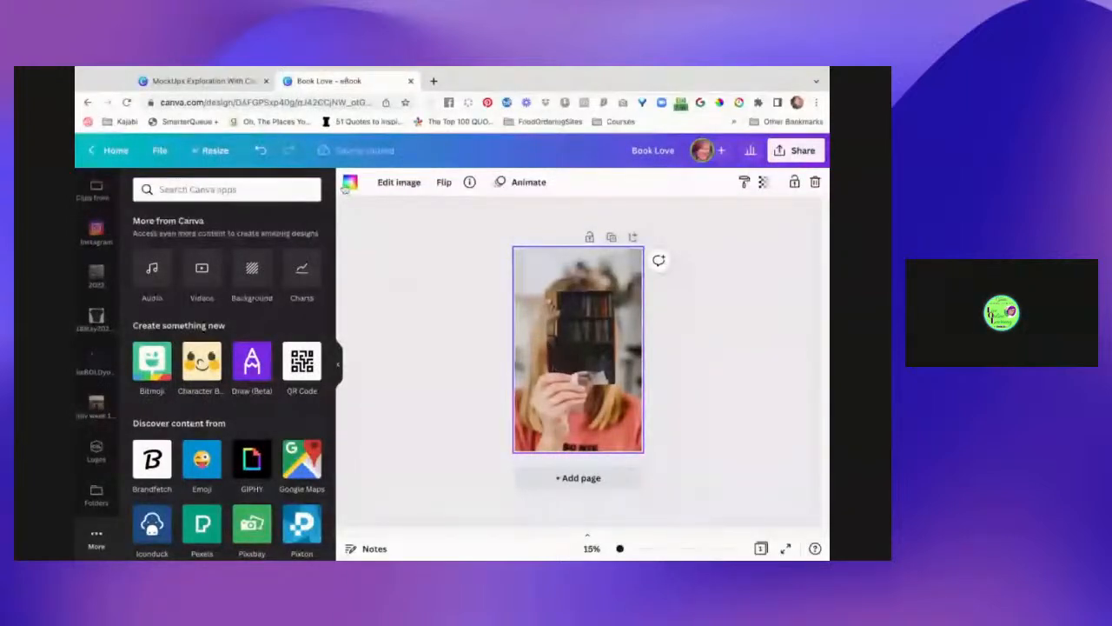
click(113, 150)
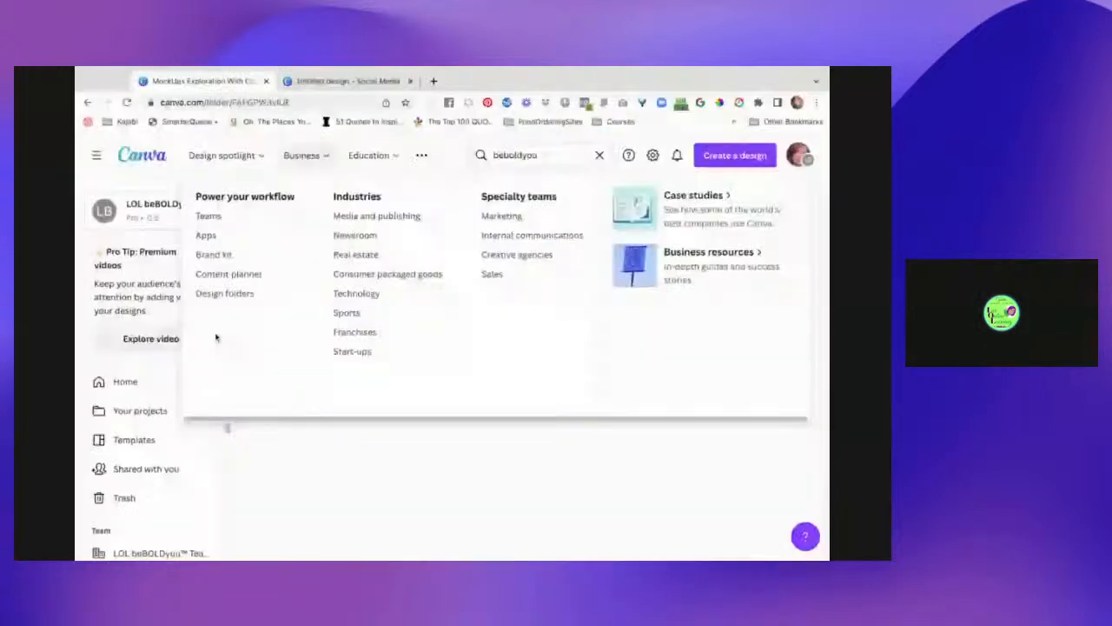
- Open the latest Untitled Design from the Home page's Recent designs list
click(125, 381)
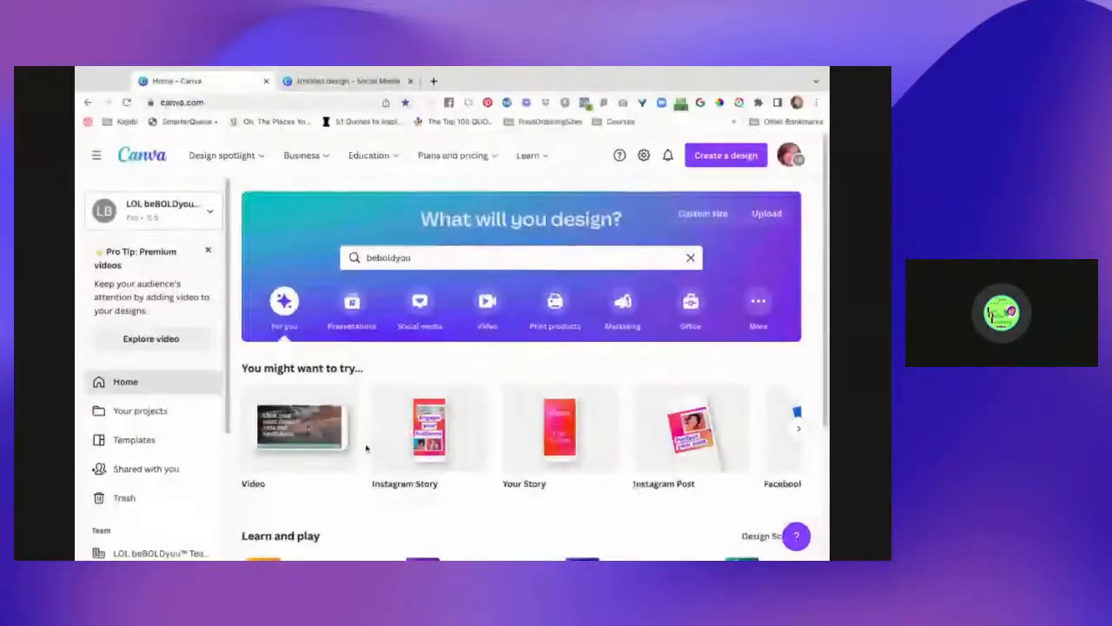
scroll(366, 448, down, 3)
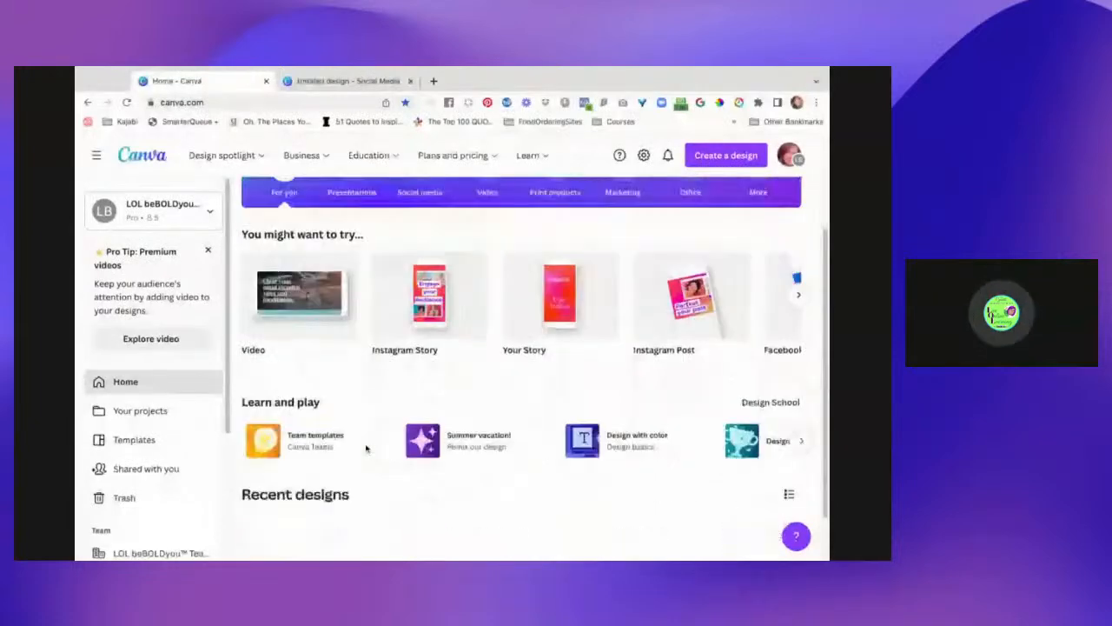
scroll(366, 448, down, 5)
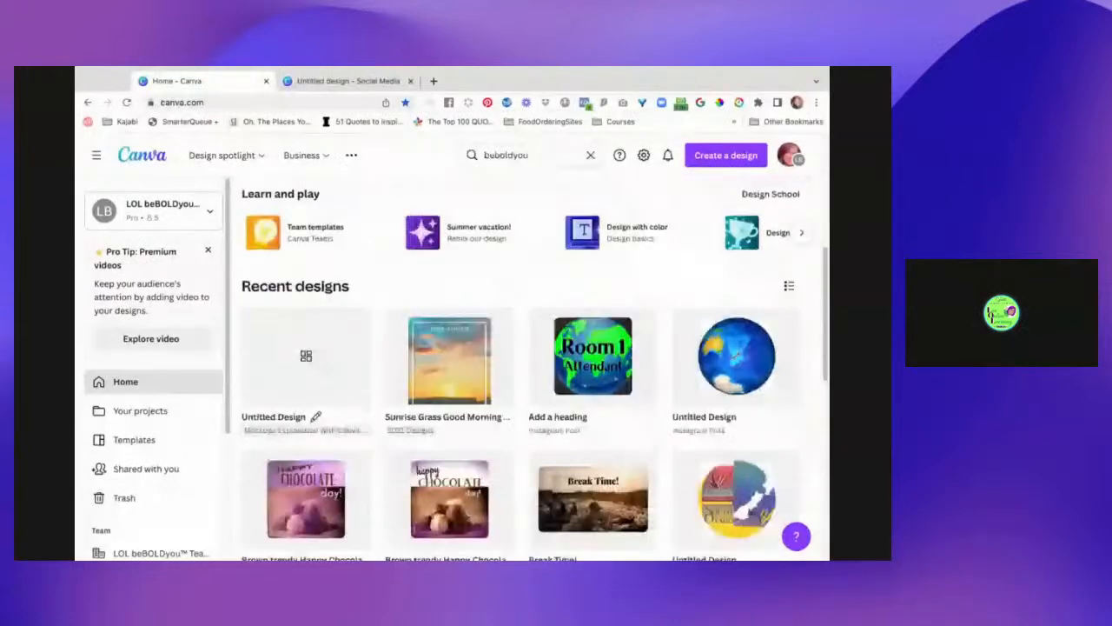
click(330, 345)
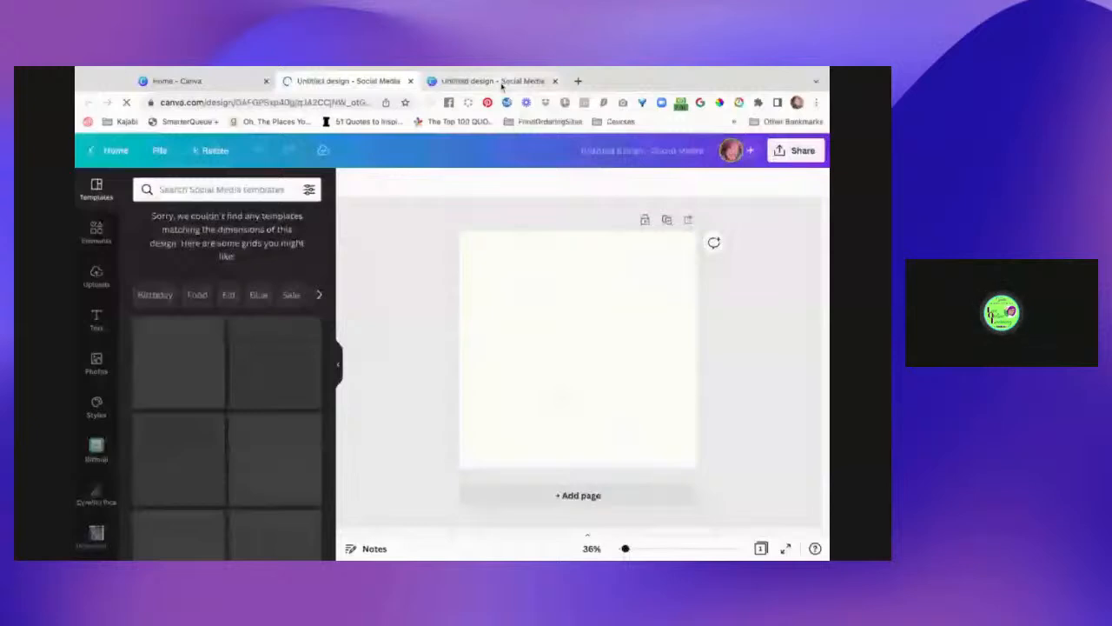
- Switch back to the Book Love design and save it from the File menu
click(501, 82)
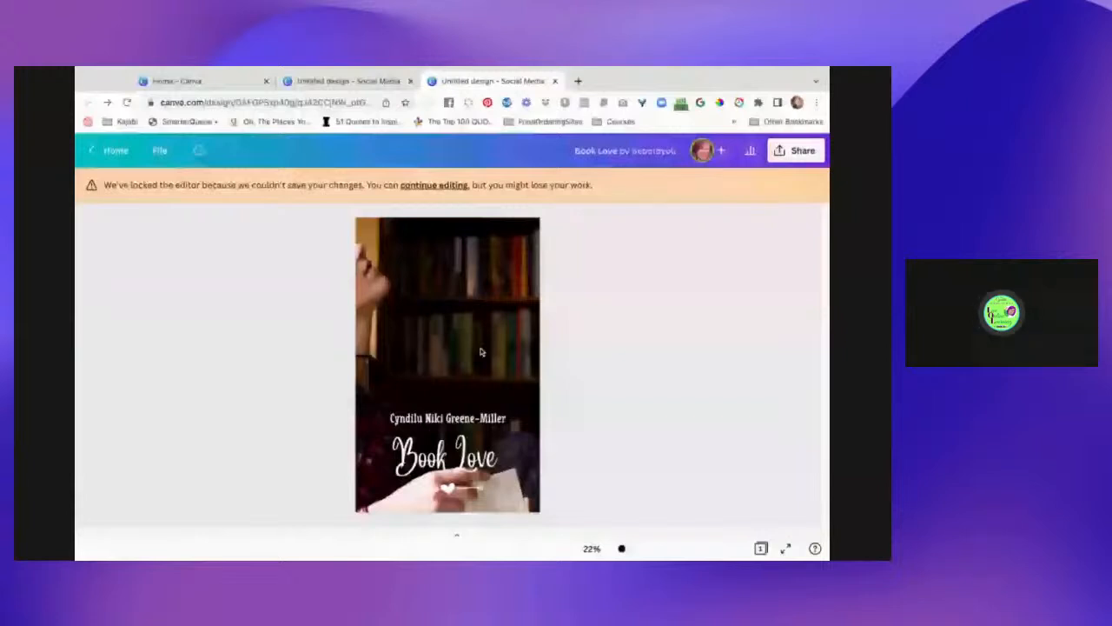
click(160, 151)
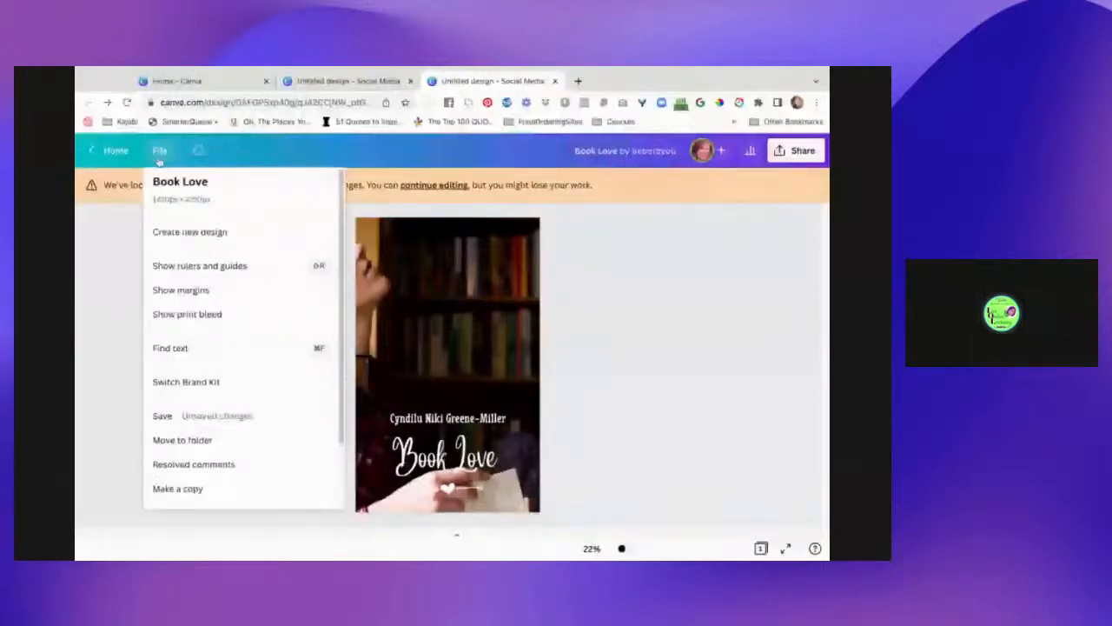
click(159, 155)
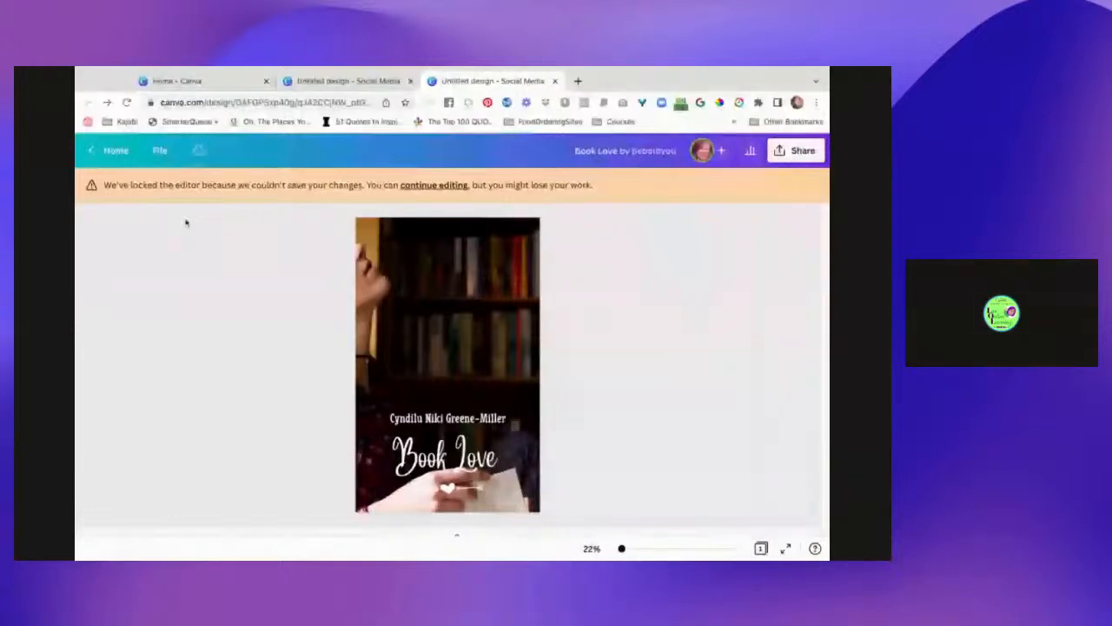
click(159, 150)
click(160, 150)
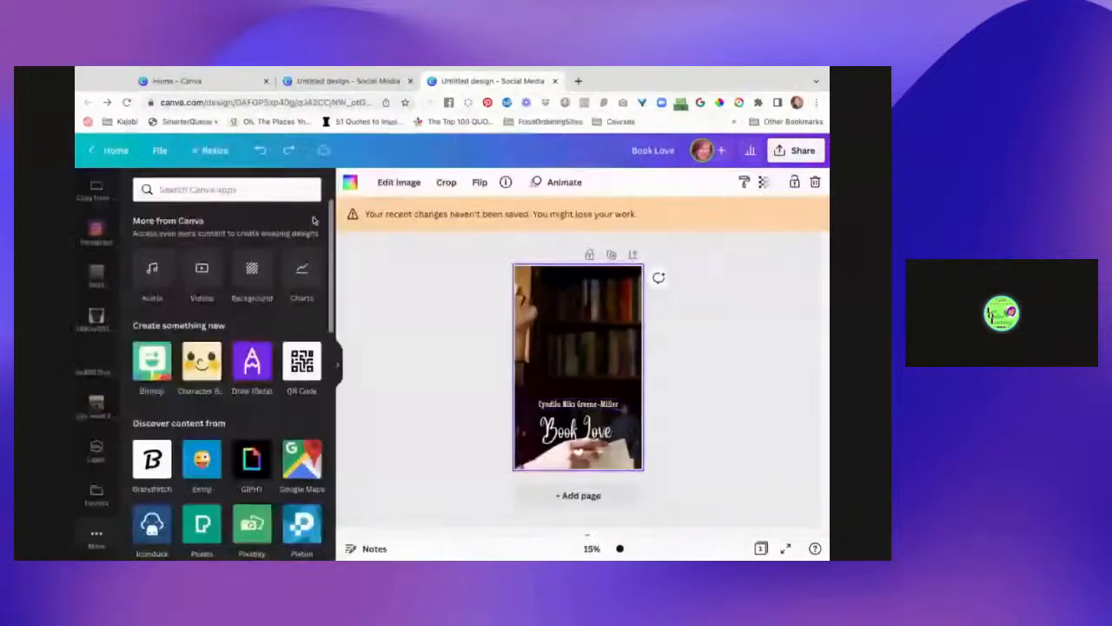
click(160, 150)
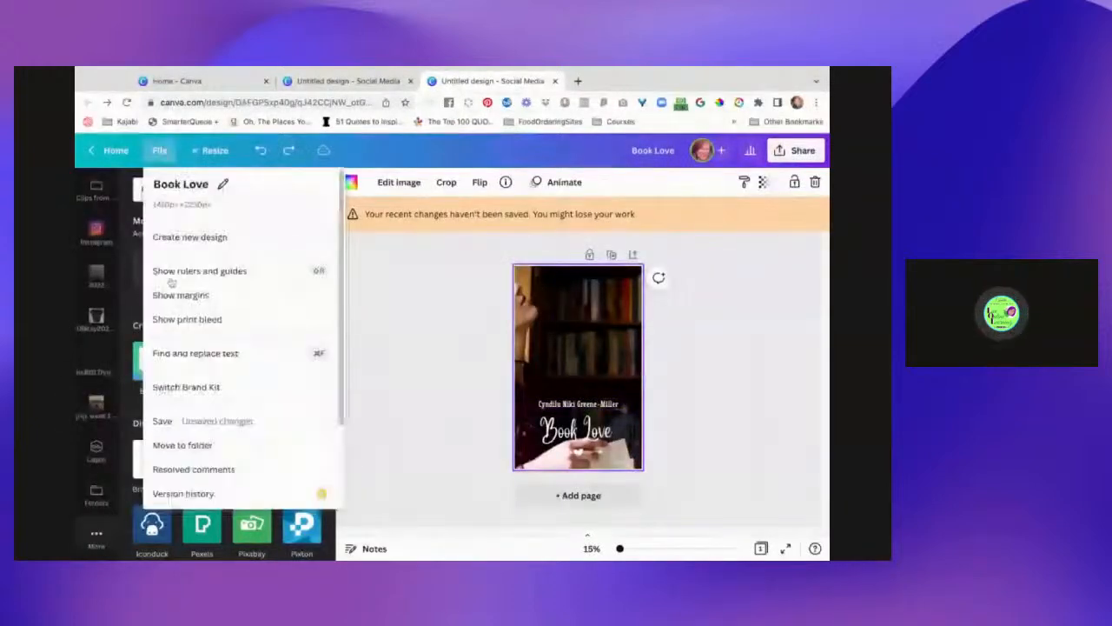
click(186, 423)
- Select the page instead of the title text and reload the design in the browser
click(584, 431)
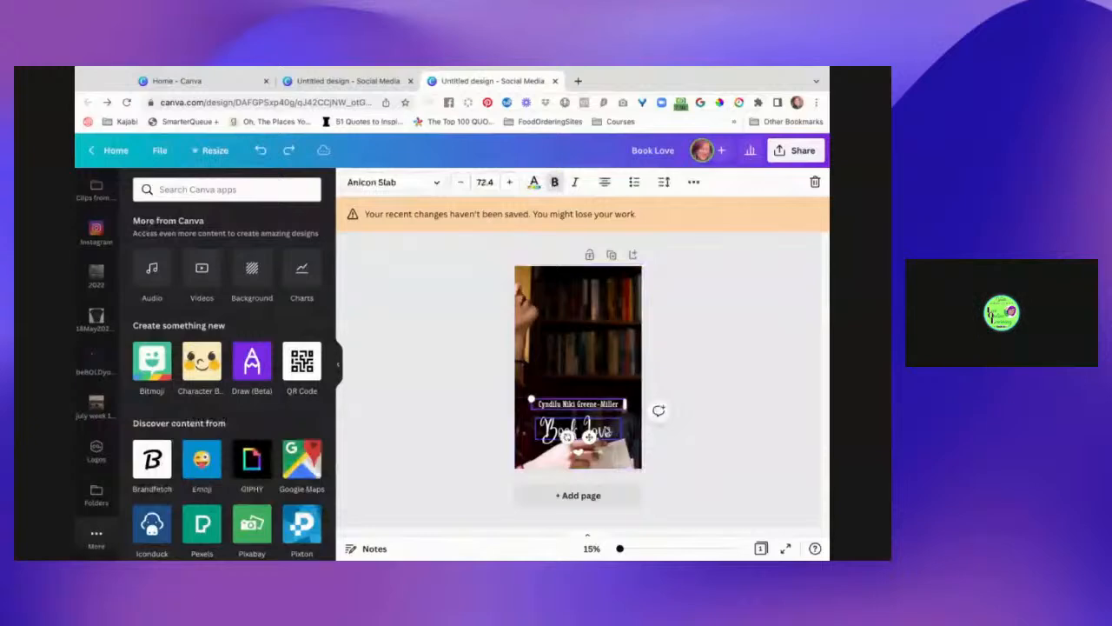
click(539, 272)
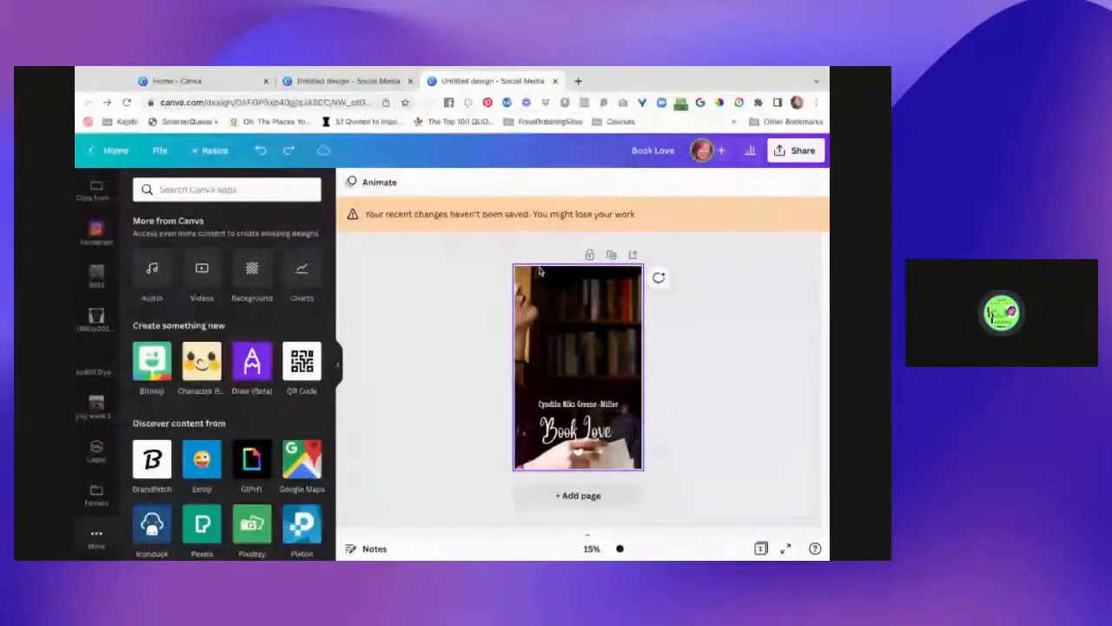
click(126, 102)
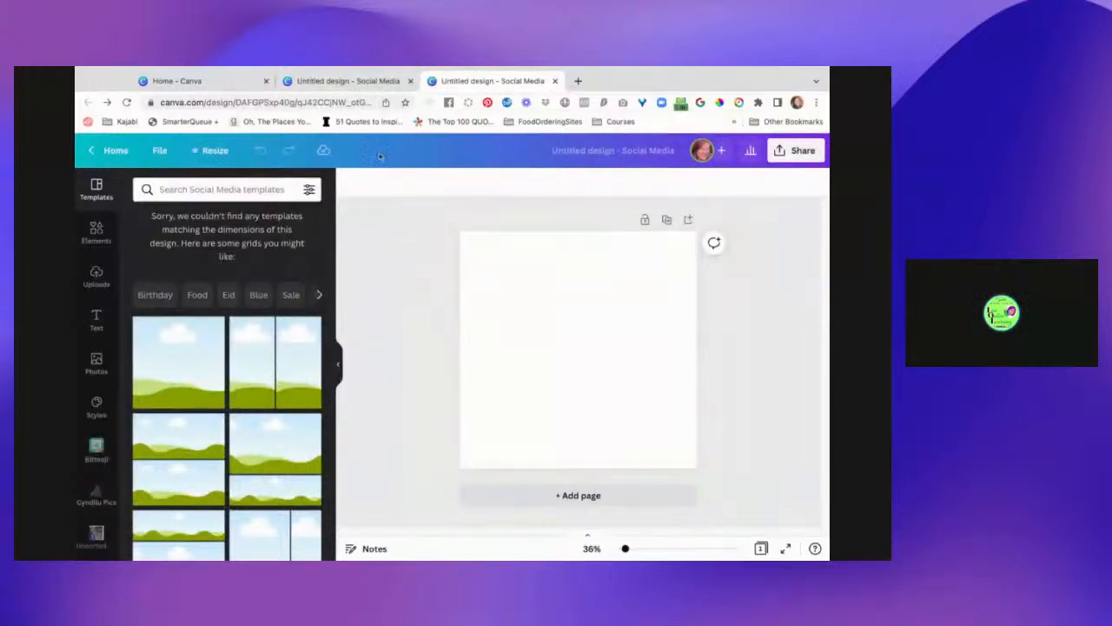
- Resize the blank square design to Book Cover, 1410 × 2250 px
click(365, 81)
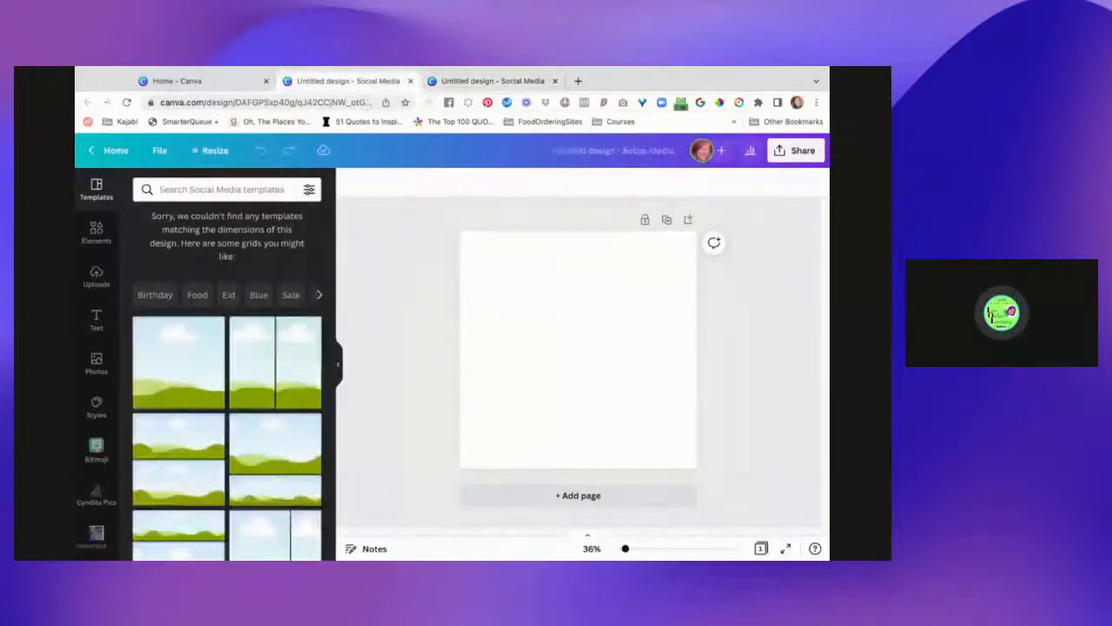
click(474, 81)
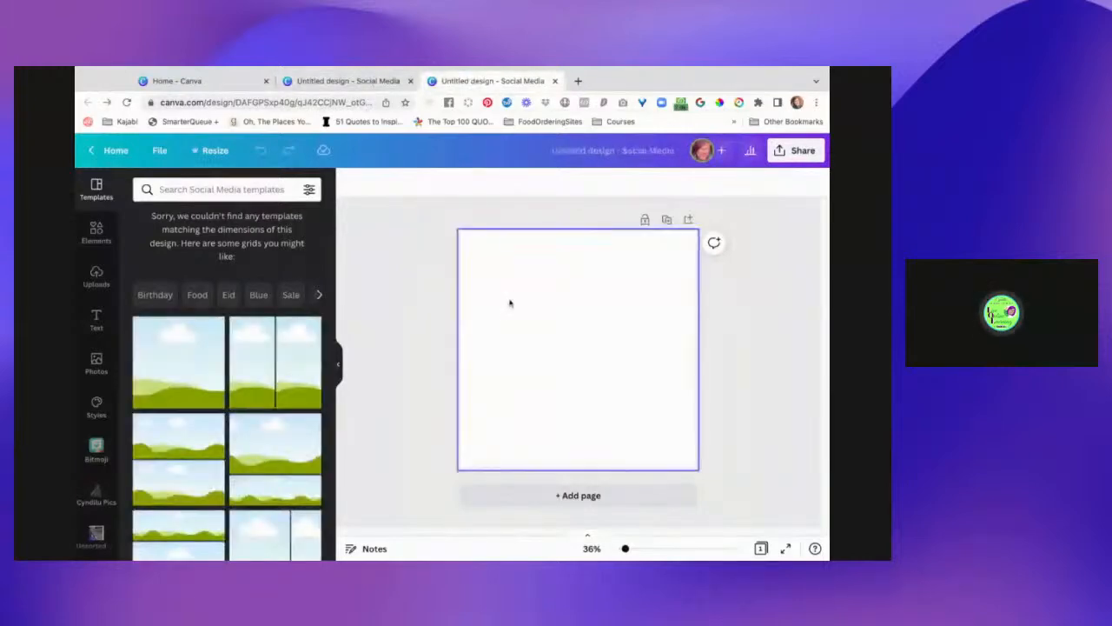
click(216, 148)
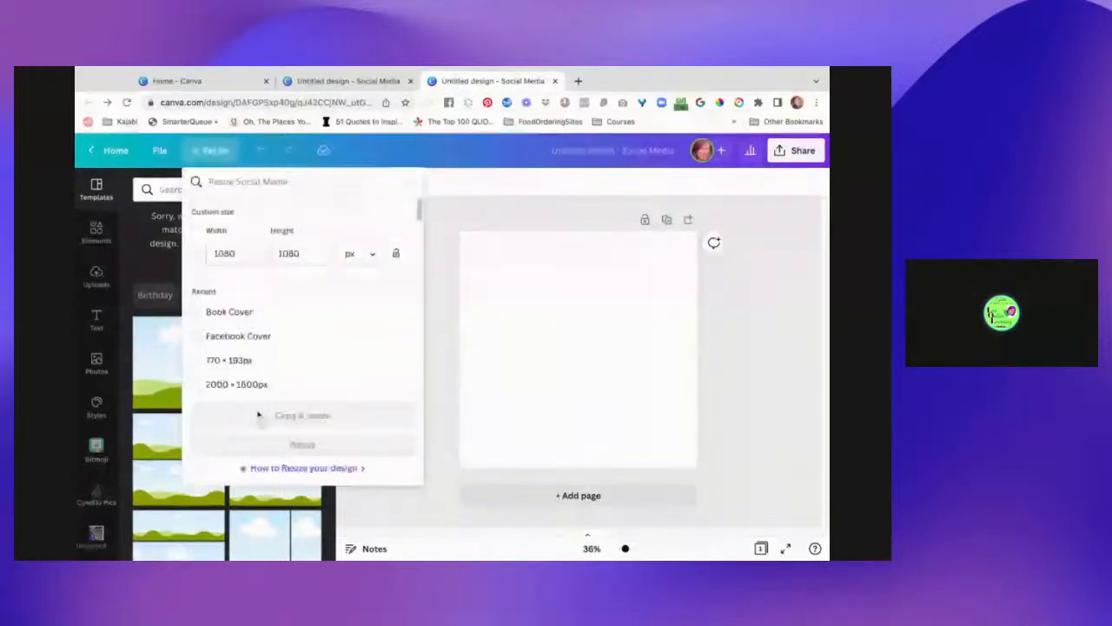
click(160, 150)
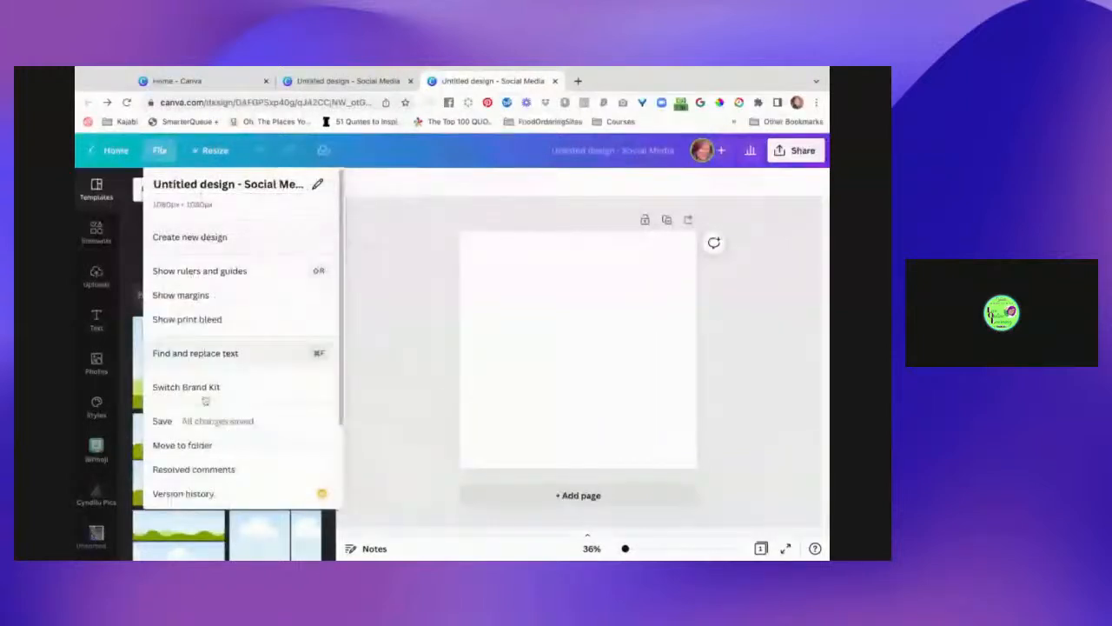
click(211, 157)
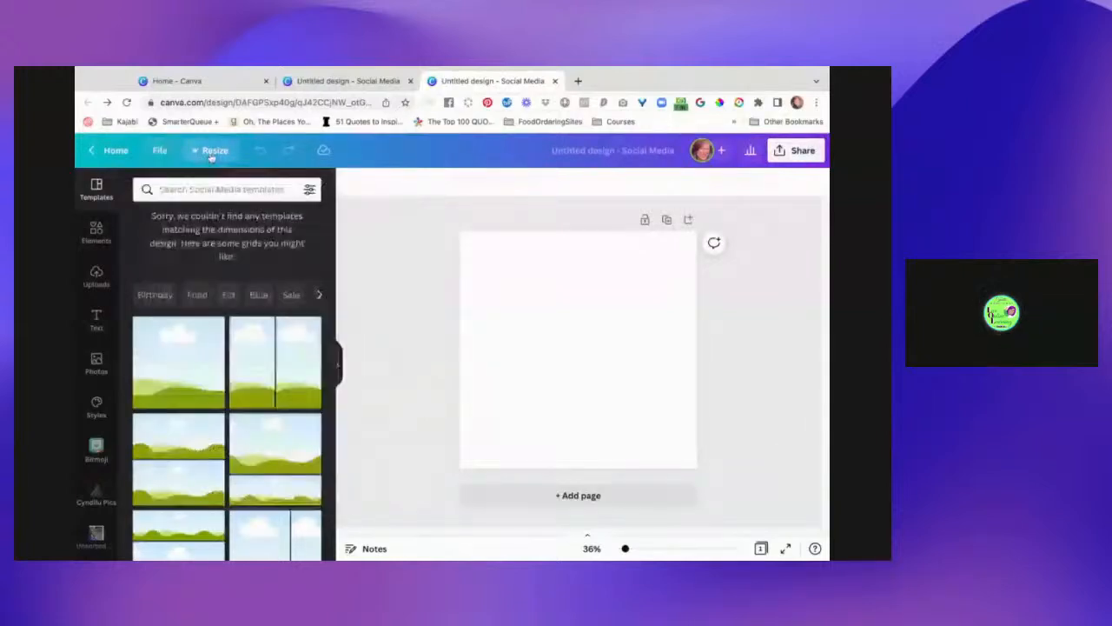
click(211, 155)
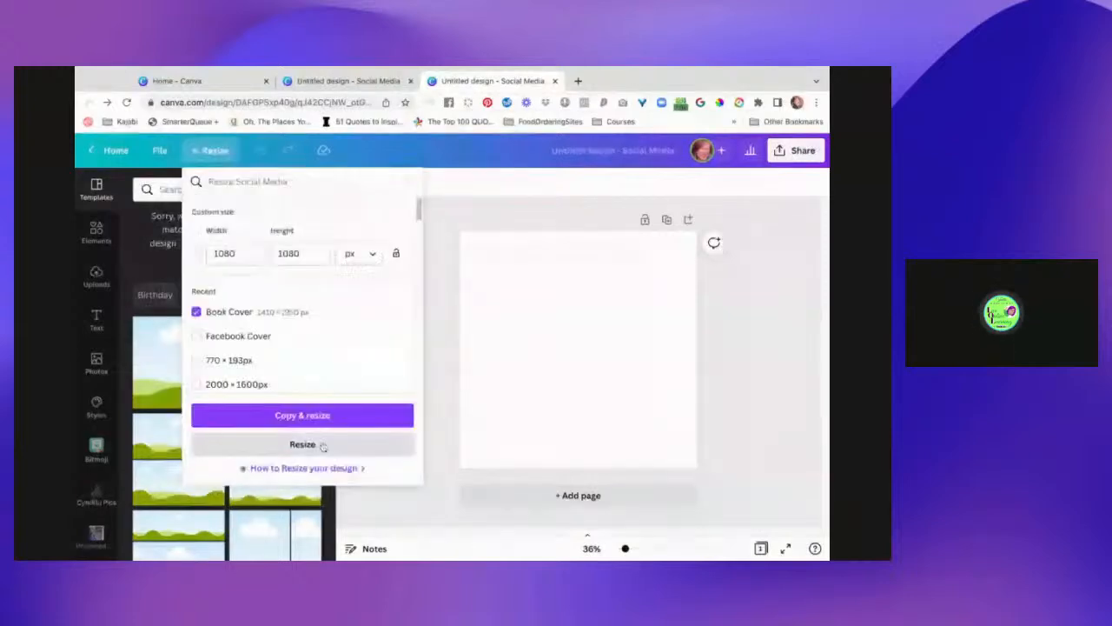
click(303, 444)
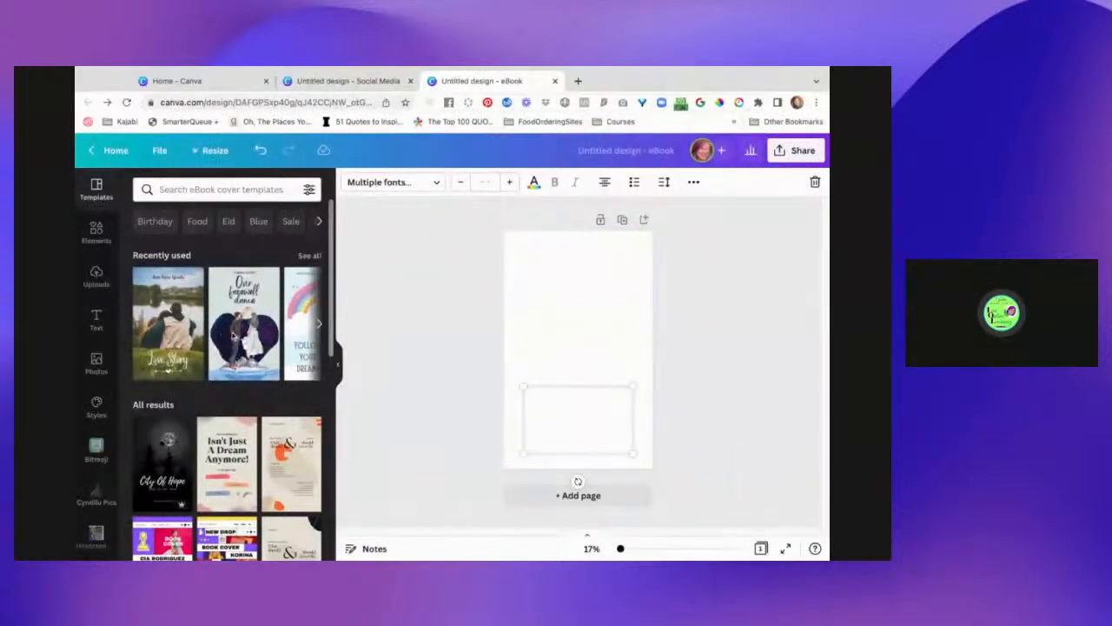
- Place the bookshelf reading photo on the eBook page and shift it within its frame
click(98, 363)
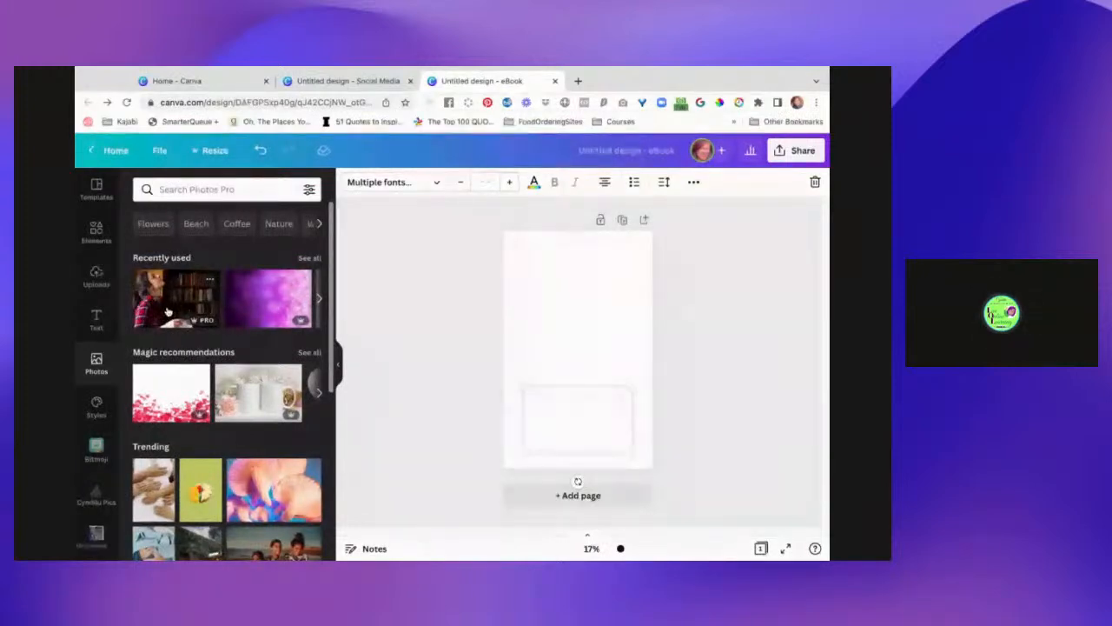
drag(168, 310, 539, 328)
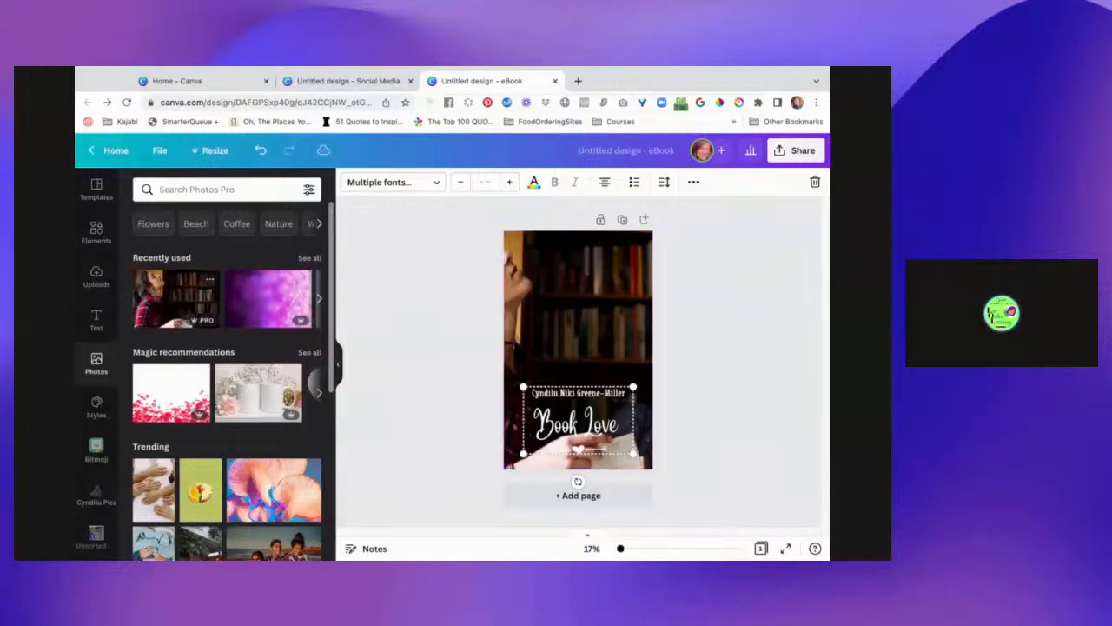
double_click(547, 308)
drag(521, 308, 546, 309)
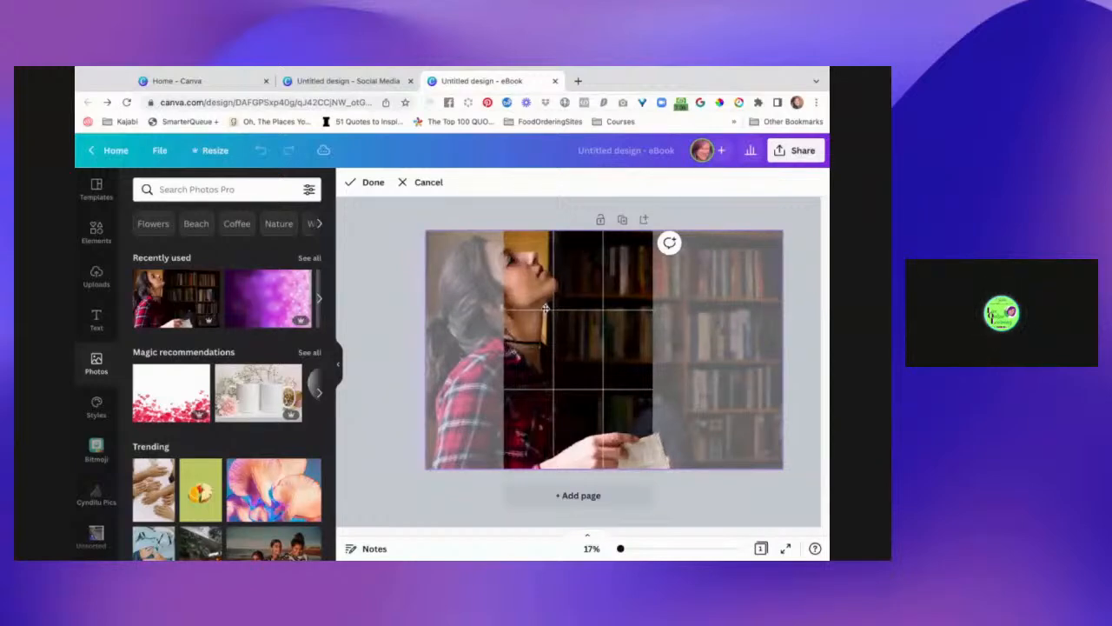
click(480, 435)
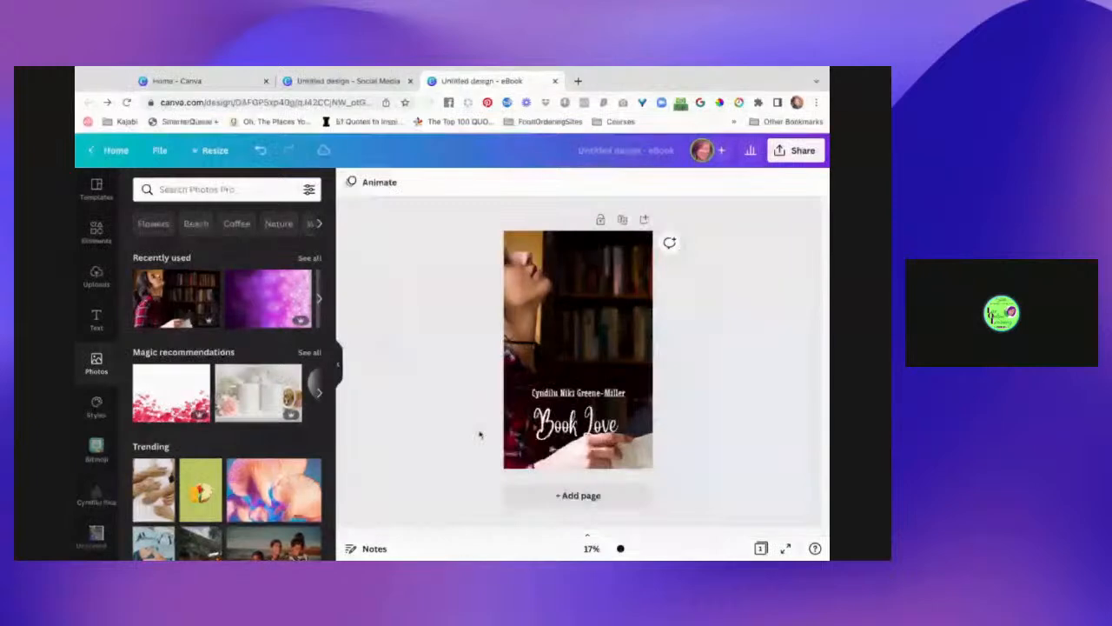
- Move the title group up and position the author name below Book Love
click(575, 450)
shift+click(584, 429)
shift+click(579, 394)
drag(580, 393, 592, 358)
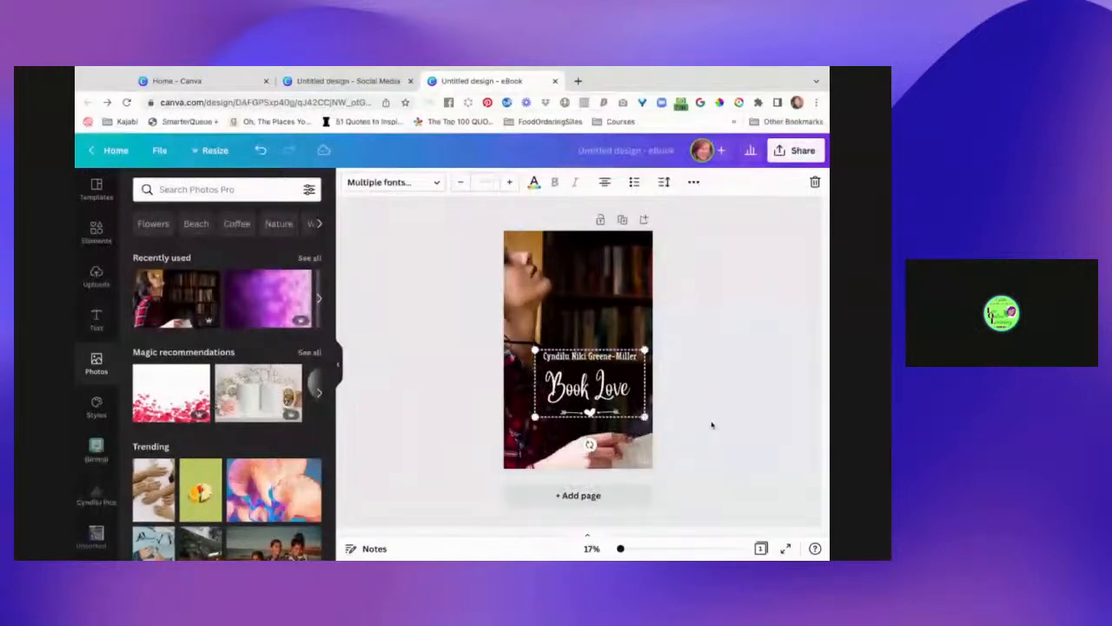
click(712, 424)
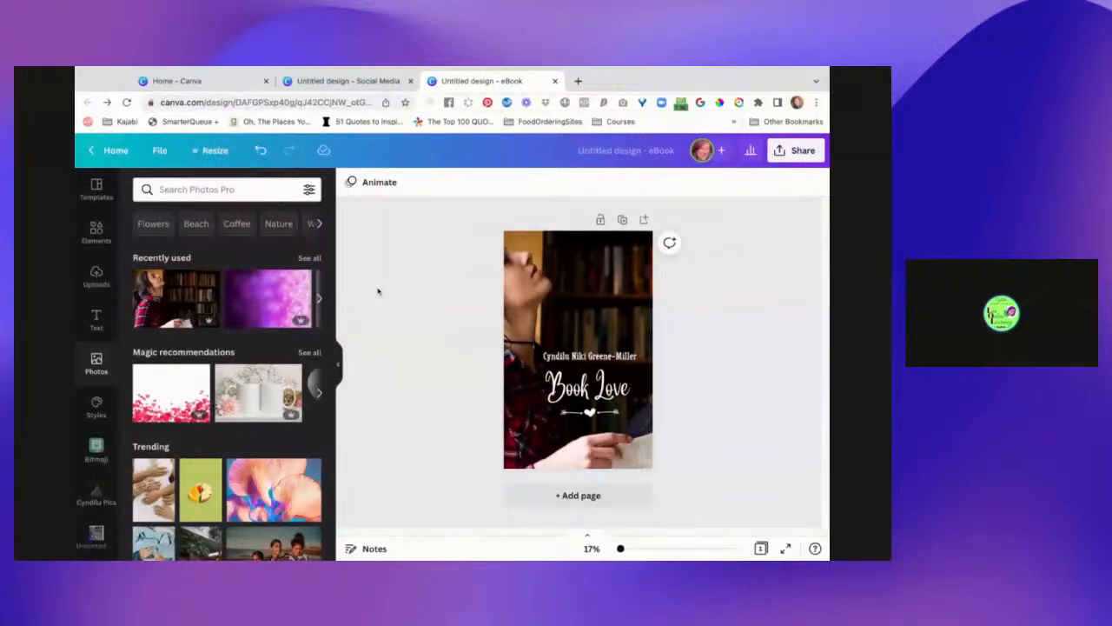
drag(590, 356, 578, 423)
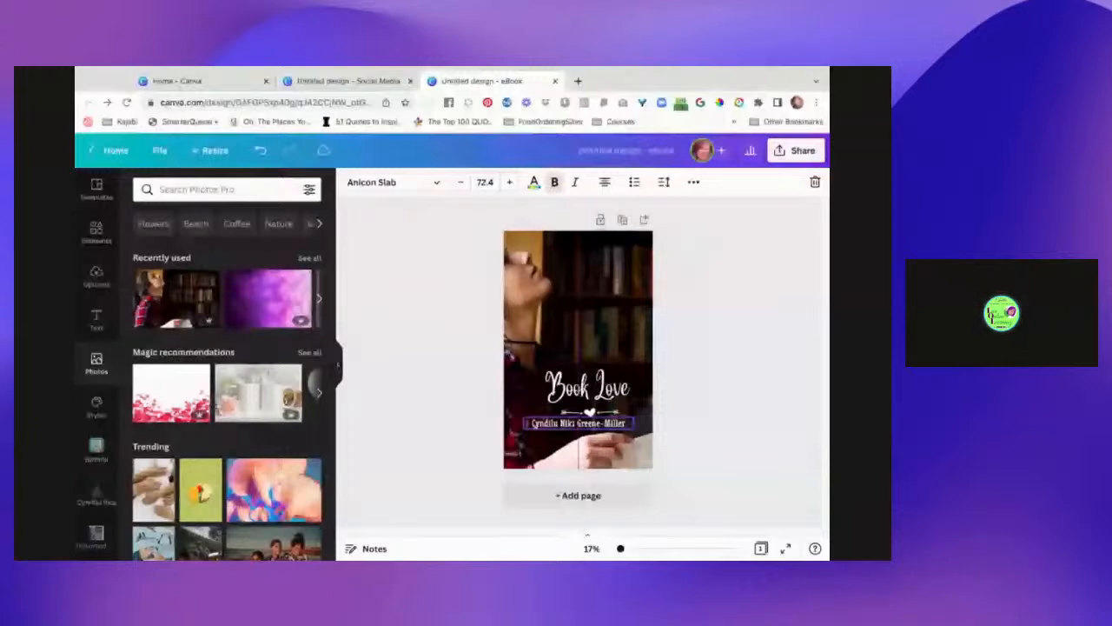
drag(565, 401, 586, 387)
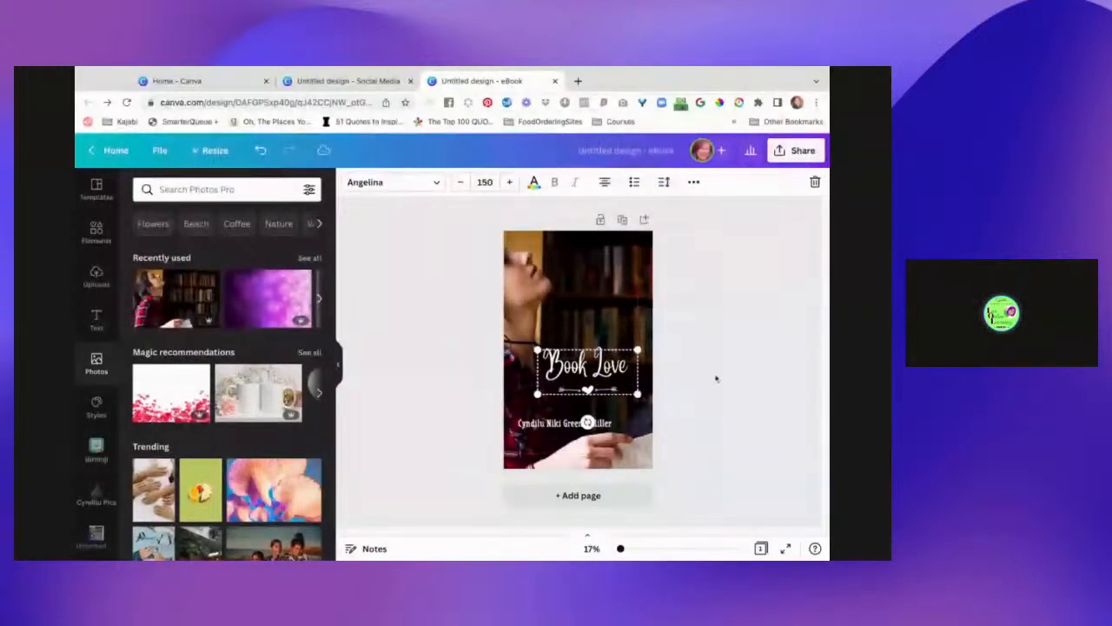
click(727, 388)
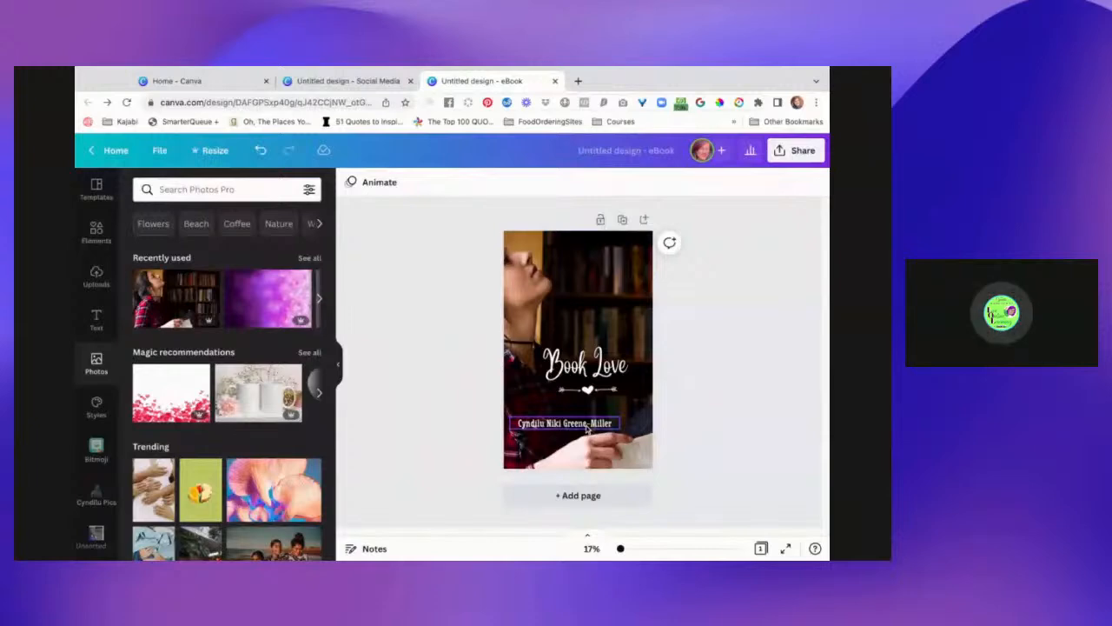
- Undo the rearrangement and move the heart-arrow divider above the author name and Book Love title
key(ctrl+z)
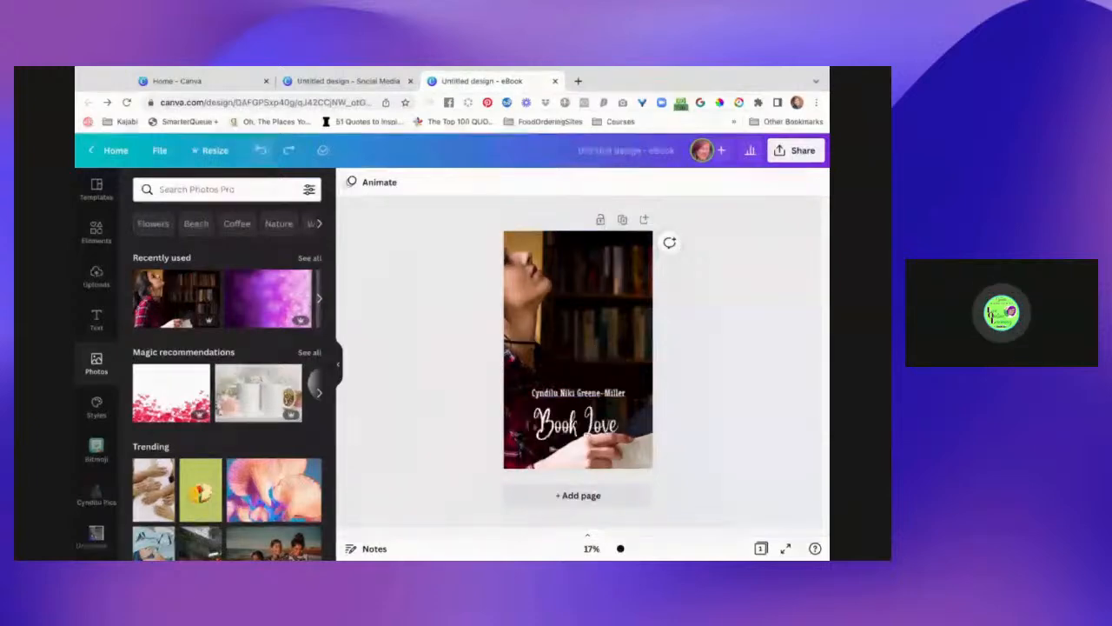
click(566, 391)
shift+click(587, 424)
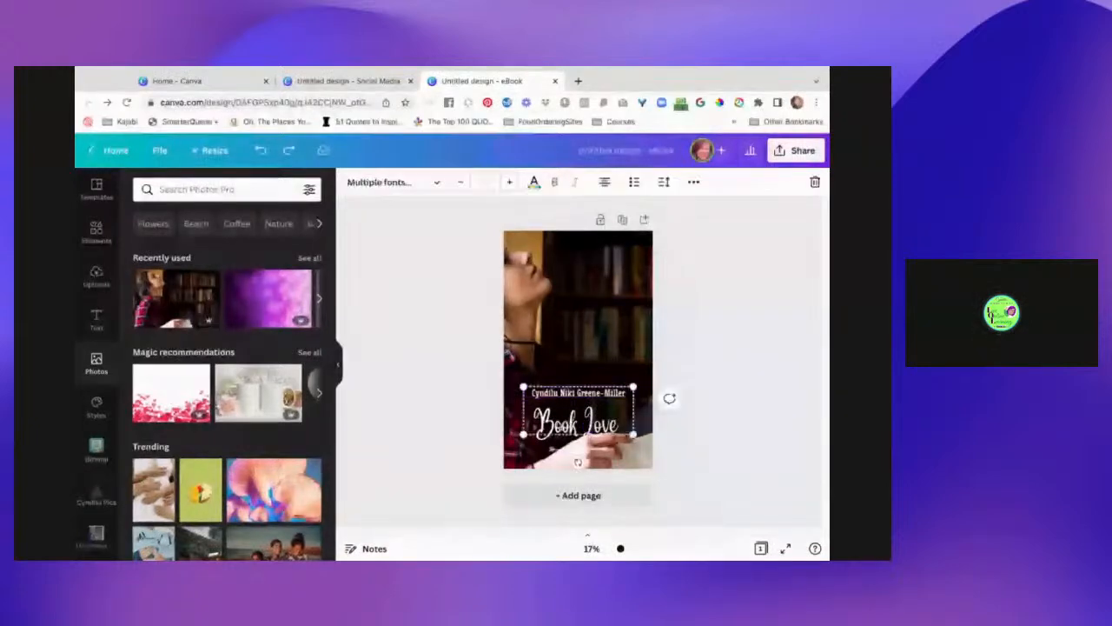
drag(577, 425, 578, 423)
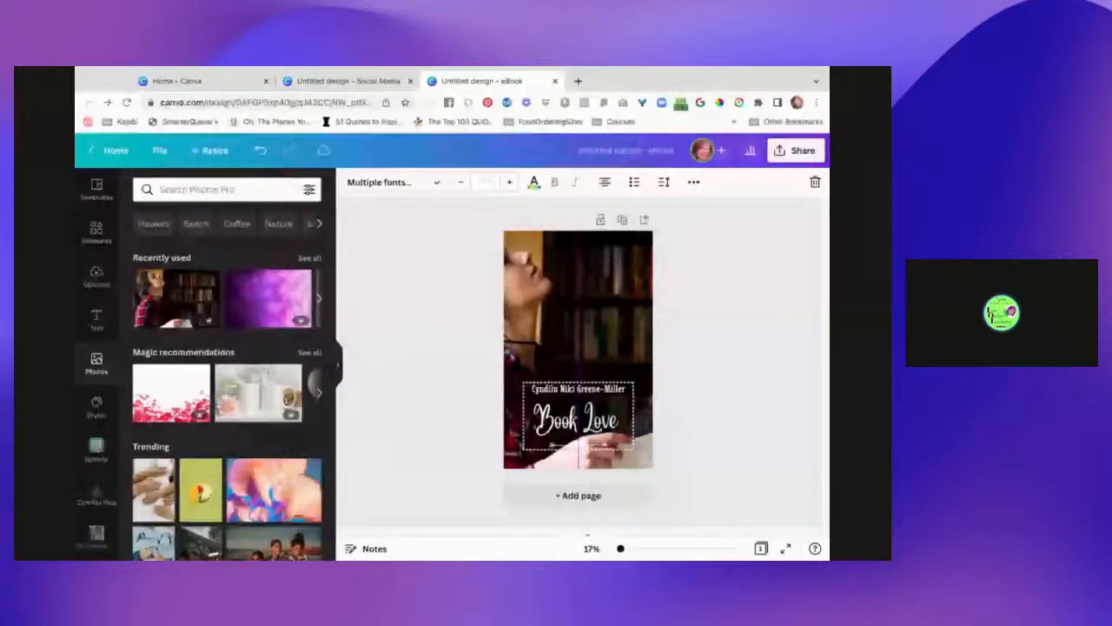
drag(578, 423, 578, 428)
drag(577, 446, 578, 372)
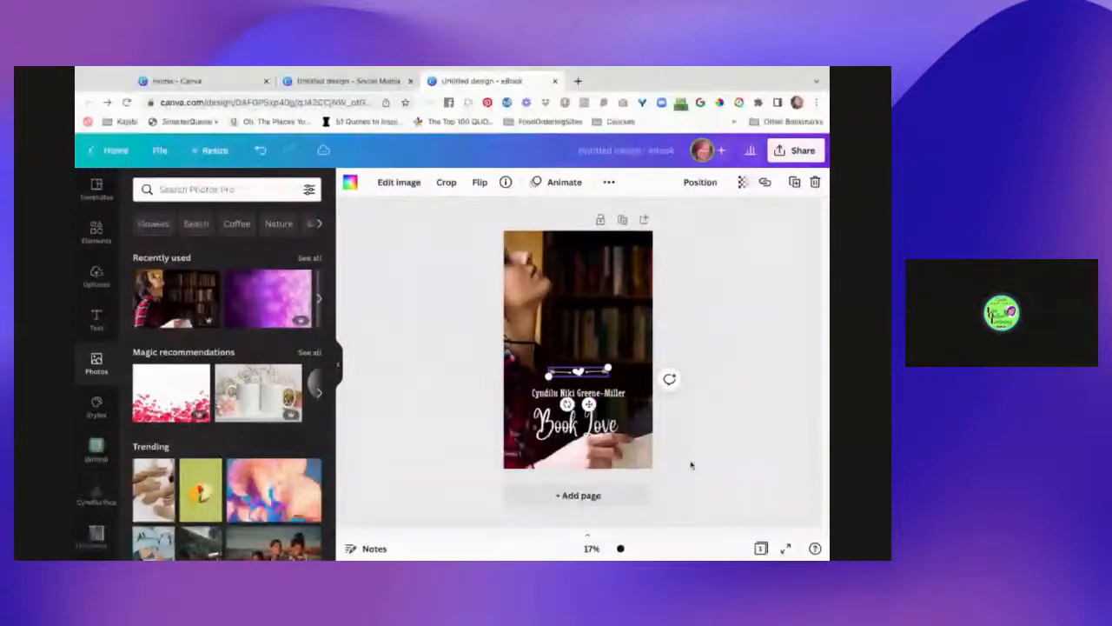
click(691, 463)
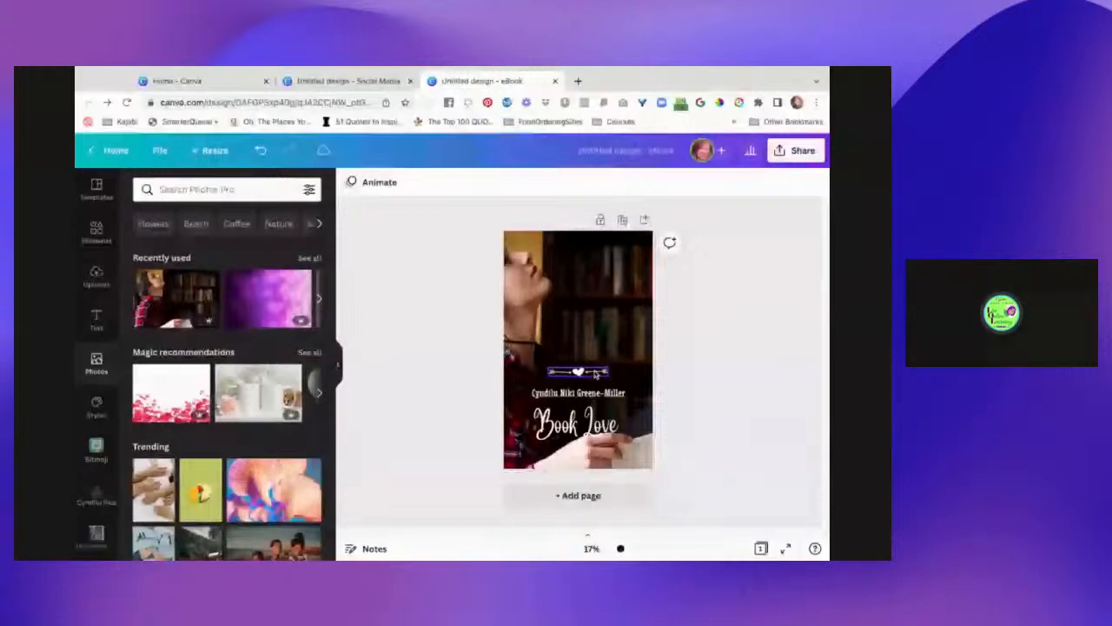
- Rename the design to 'BookLove' and confirm it is saved
click(637, 154)
text(BookLove)
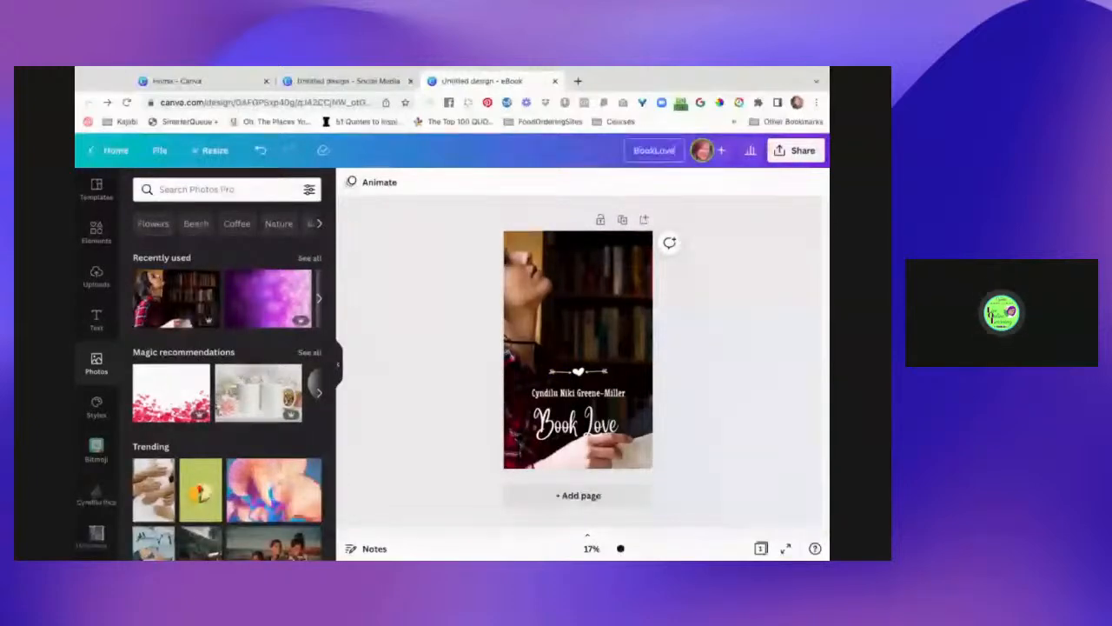
click(158, 152)
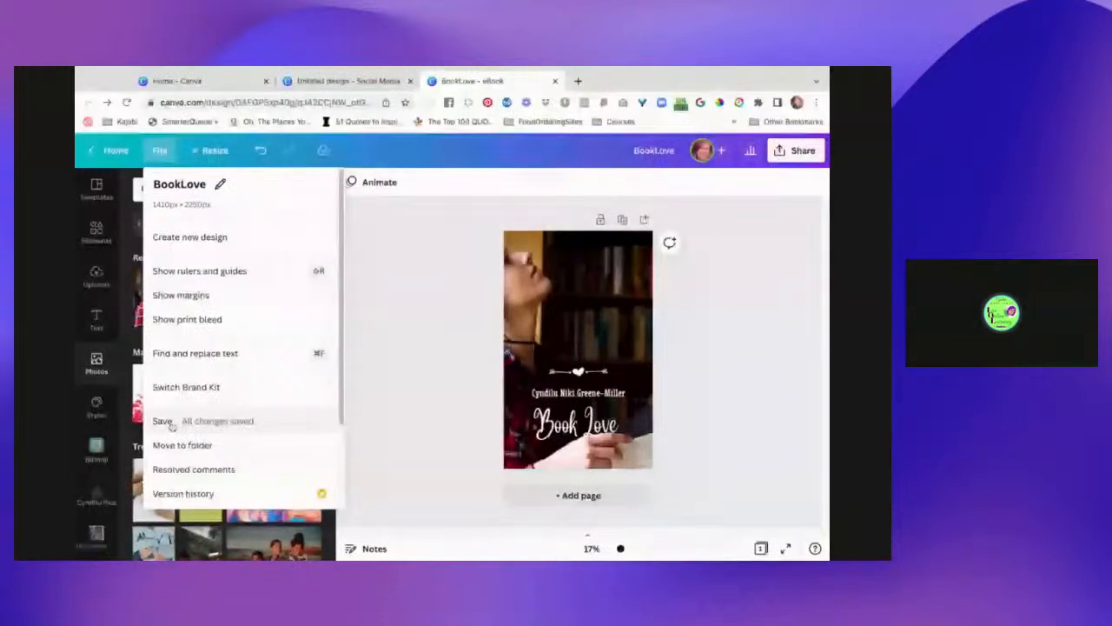
click(159, 153)
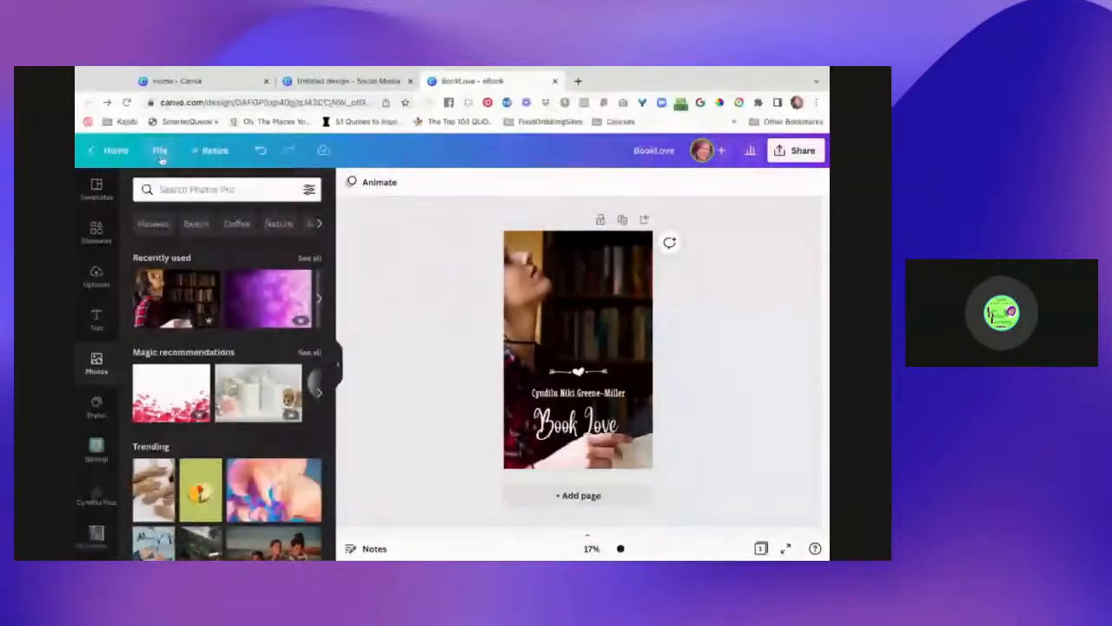
- Make a copy of the BookLove design from the File menu
click(160, 153)
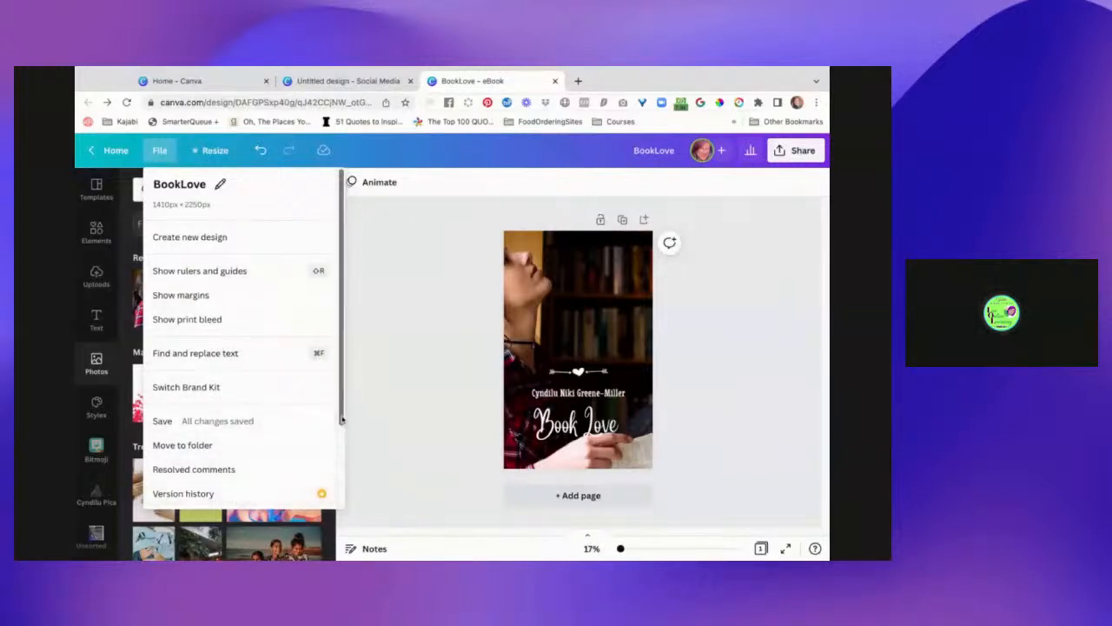
scroll(341, 421, down, 1)
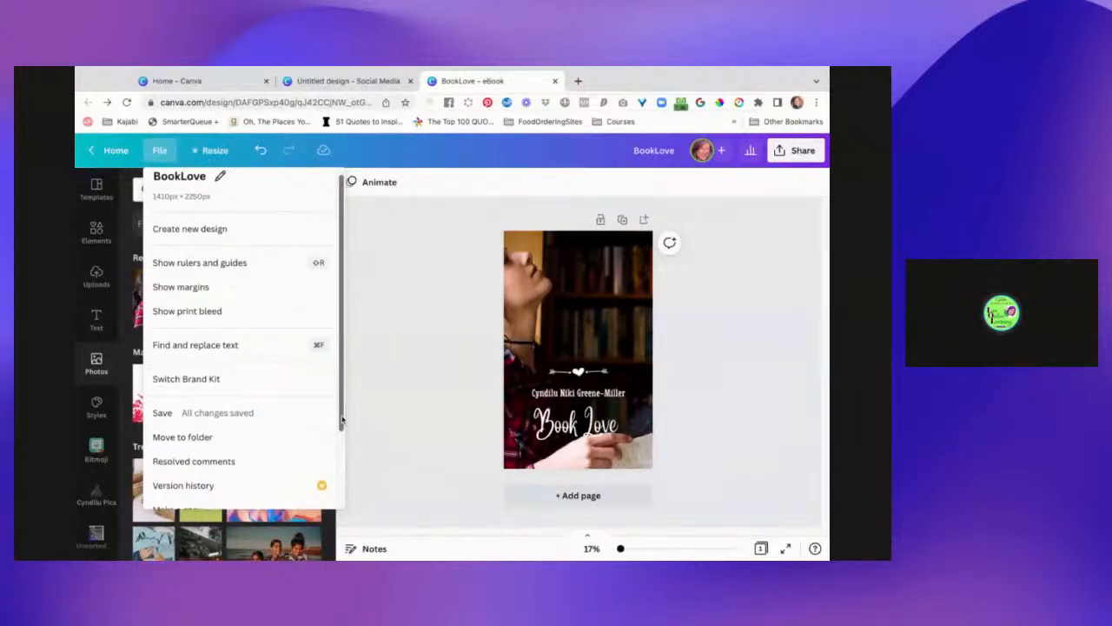
scroll(341, 420, down, 3)
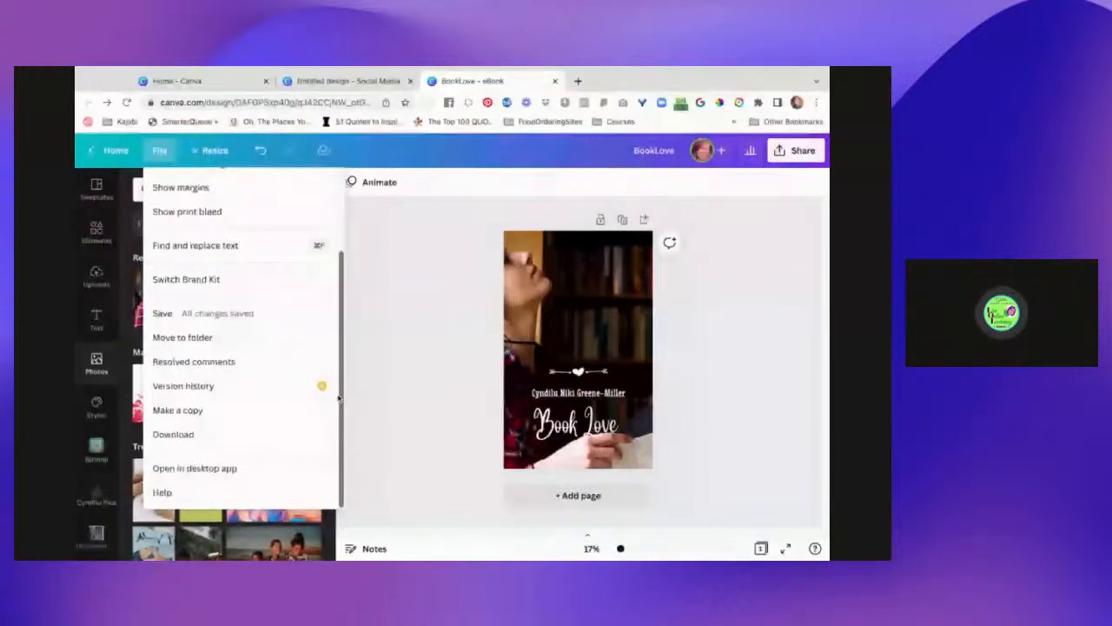
click(244, 411)
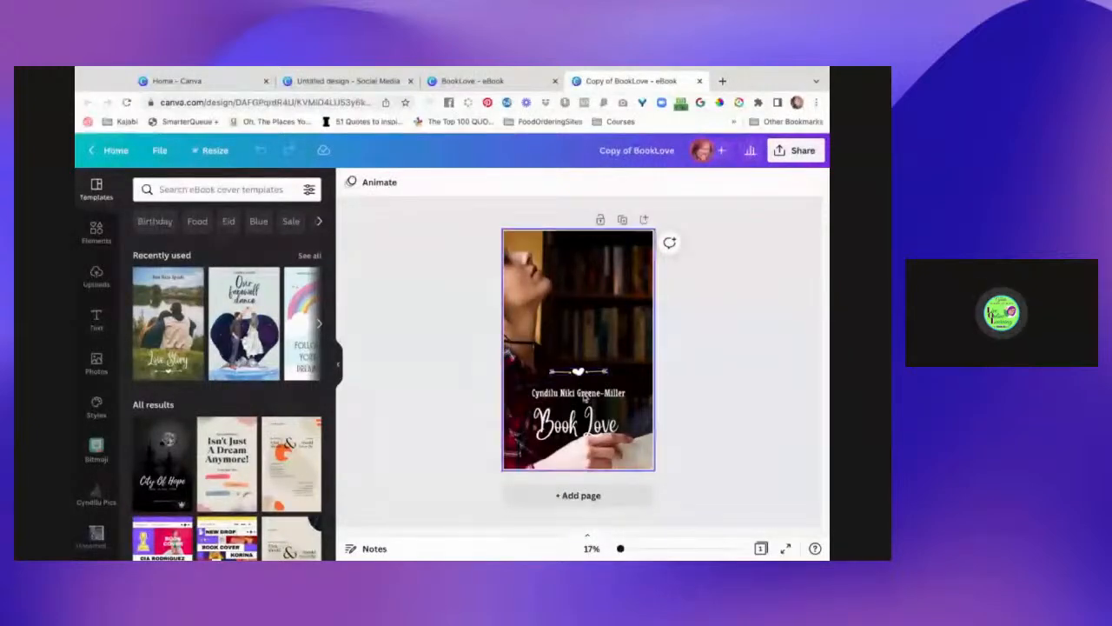
- Move the author name above the heart divider, bring the title up beneath it, and select the text group
drag(578, 393, 579, 356)
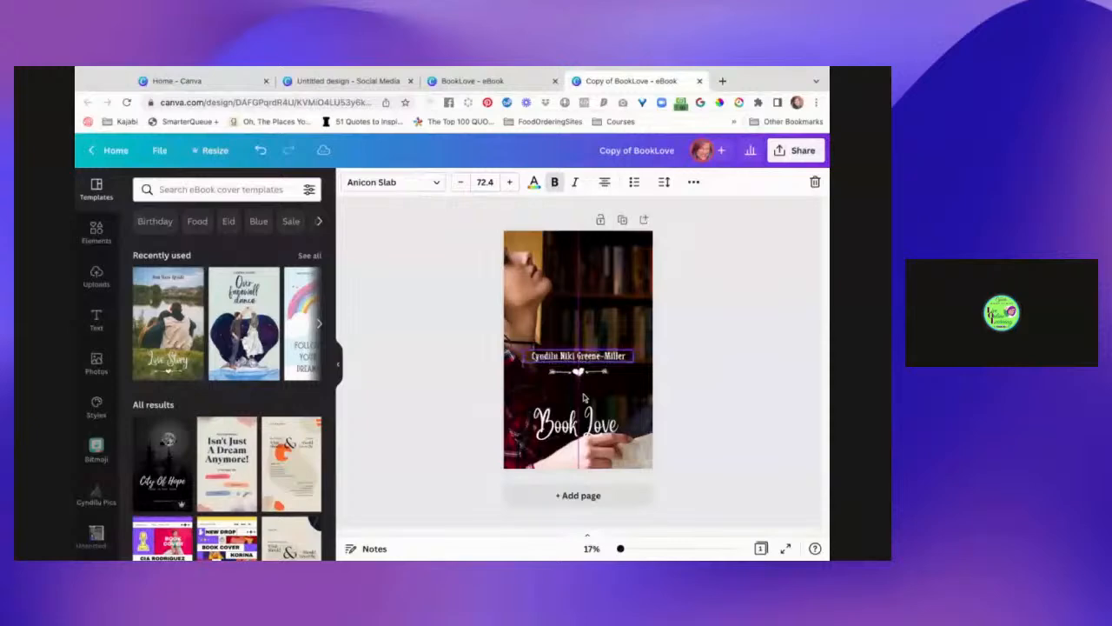
drag(584, 398, 584, 413)
click(727, 415)
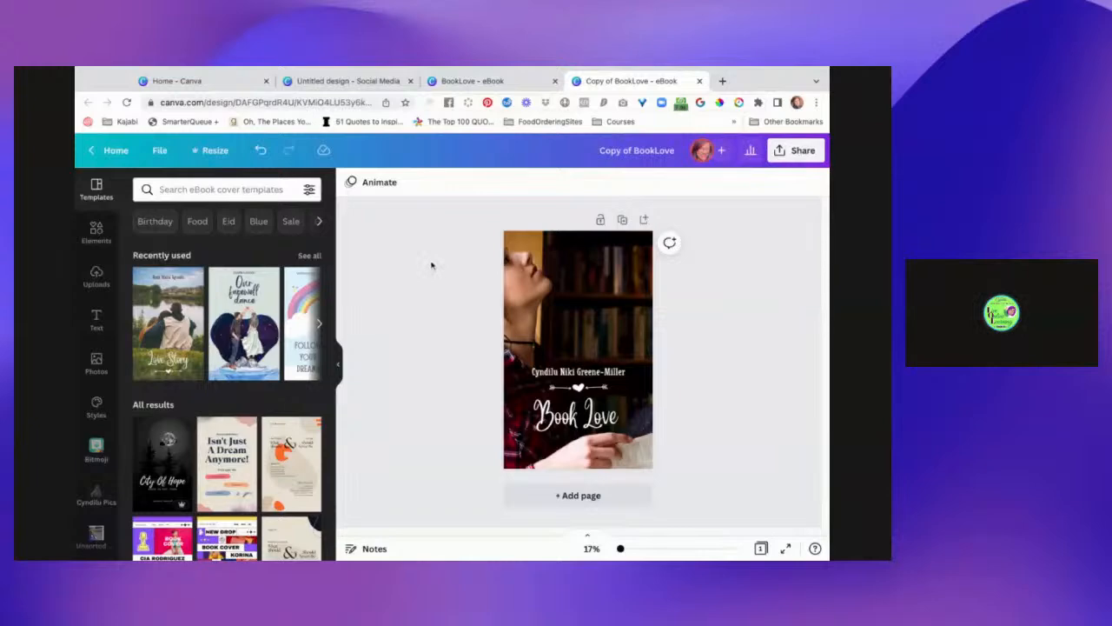
drag(453, 363, 721, 429)
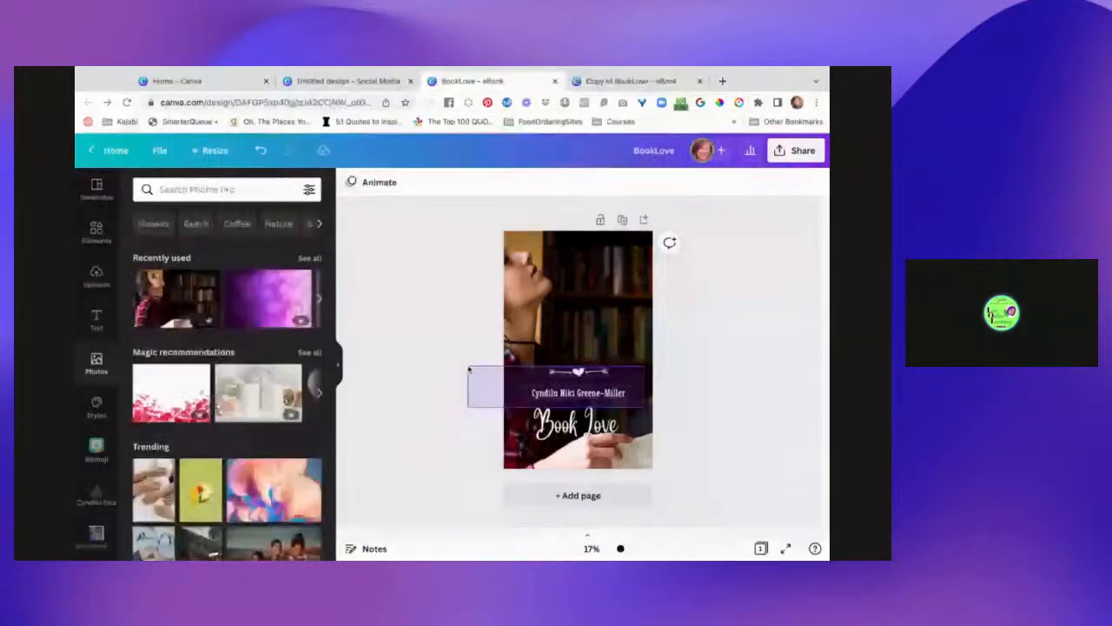
- Check the BookLove eBook cover's title, author text and image against the Copy of BookLove design
drag(647, 407, 690, 434)
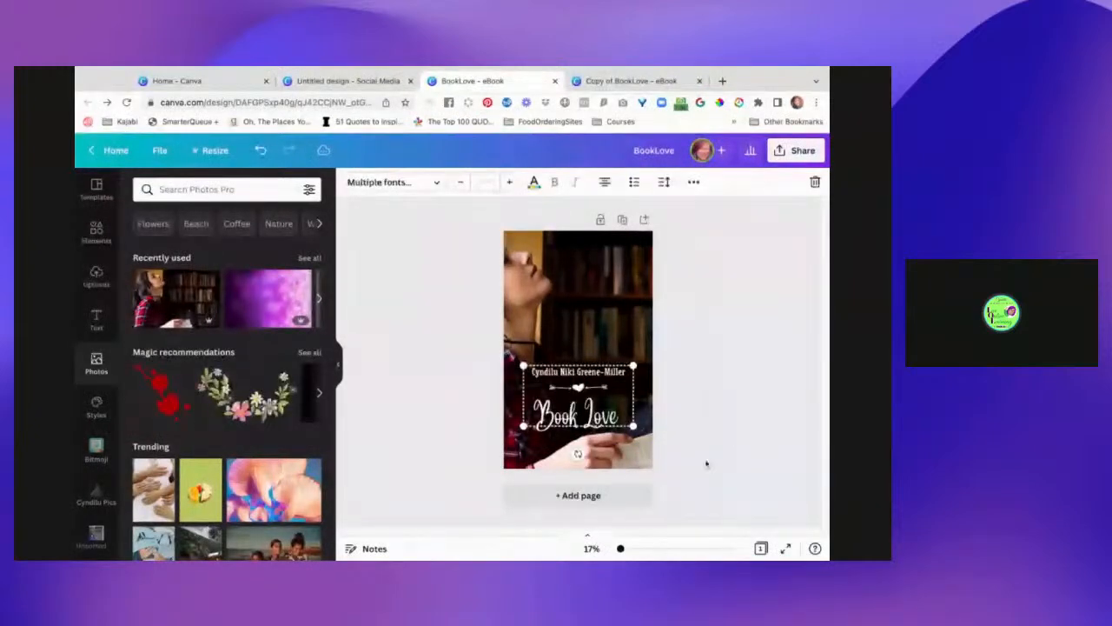
click(714, 452)
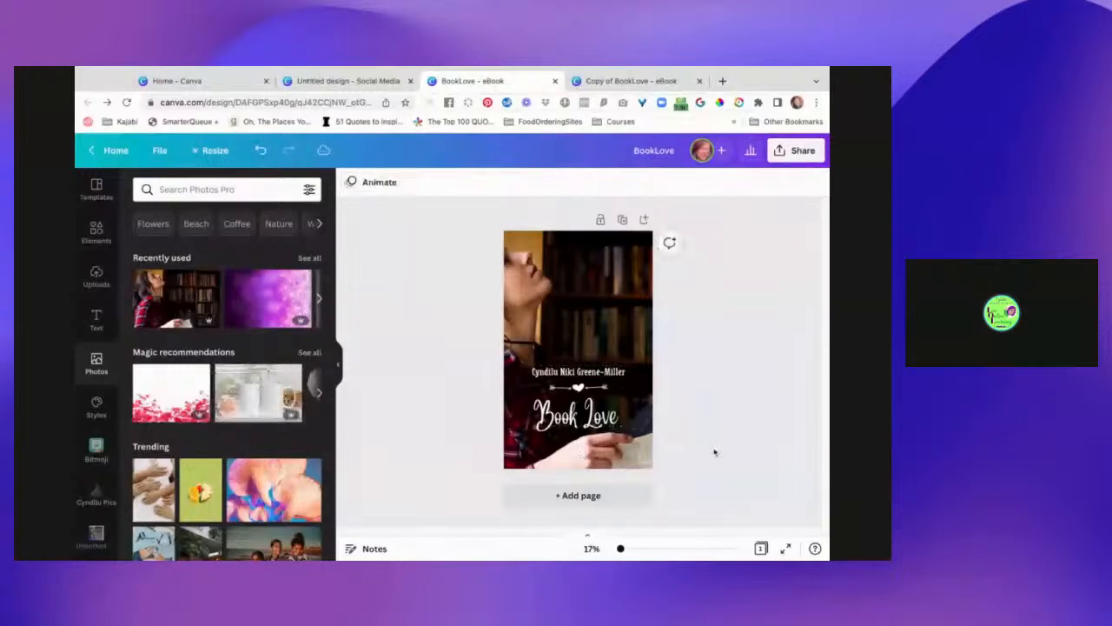
click(613, 81)
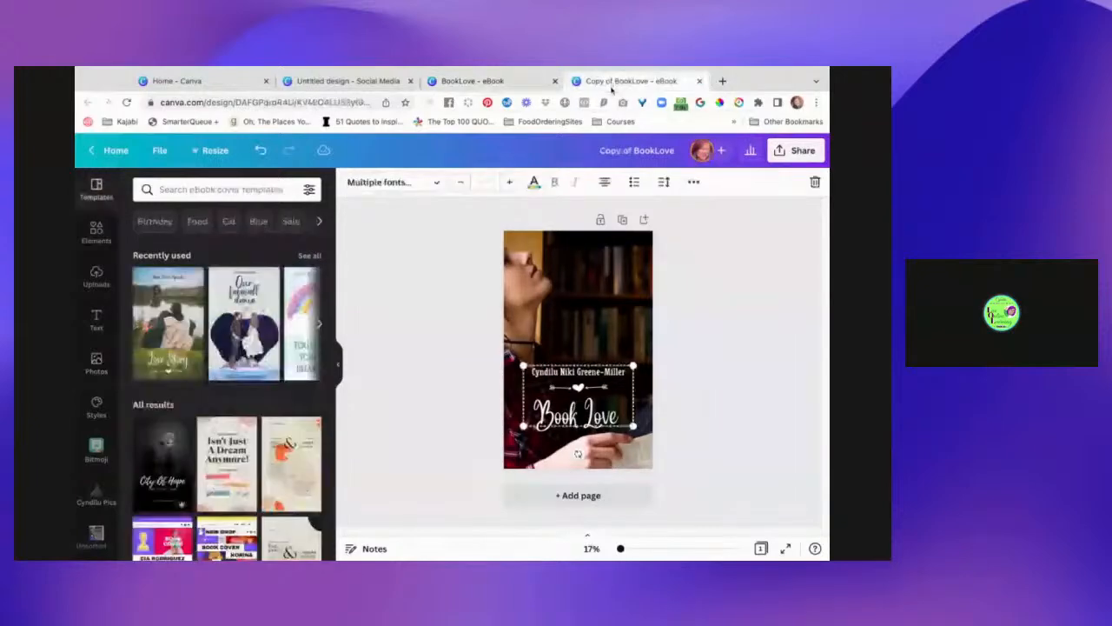
click(702, 403)
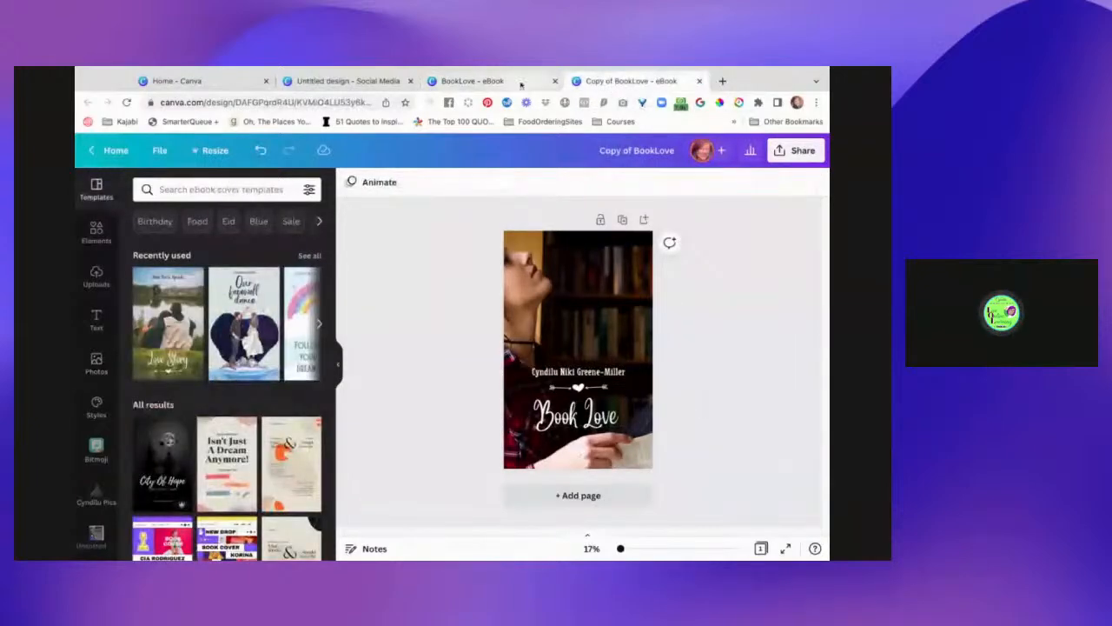
click(486, 81)
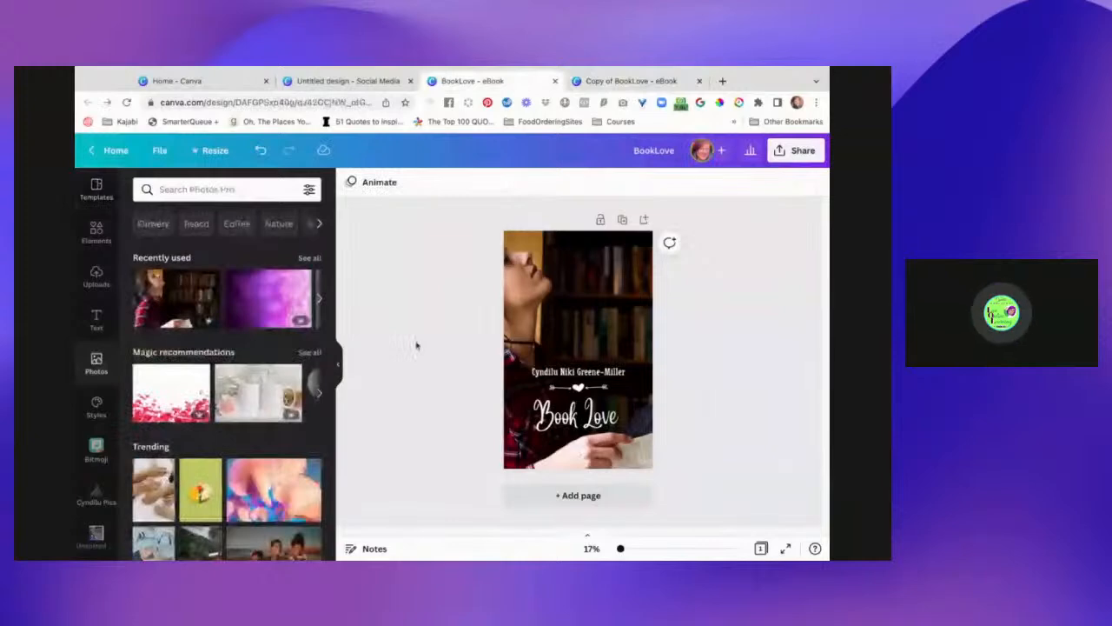
click(535, 265)
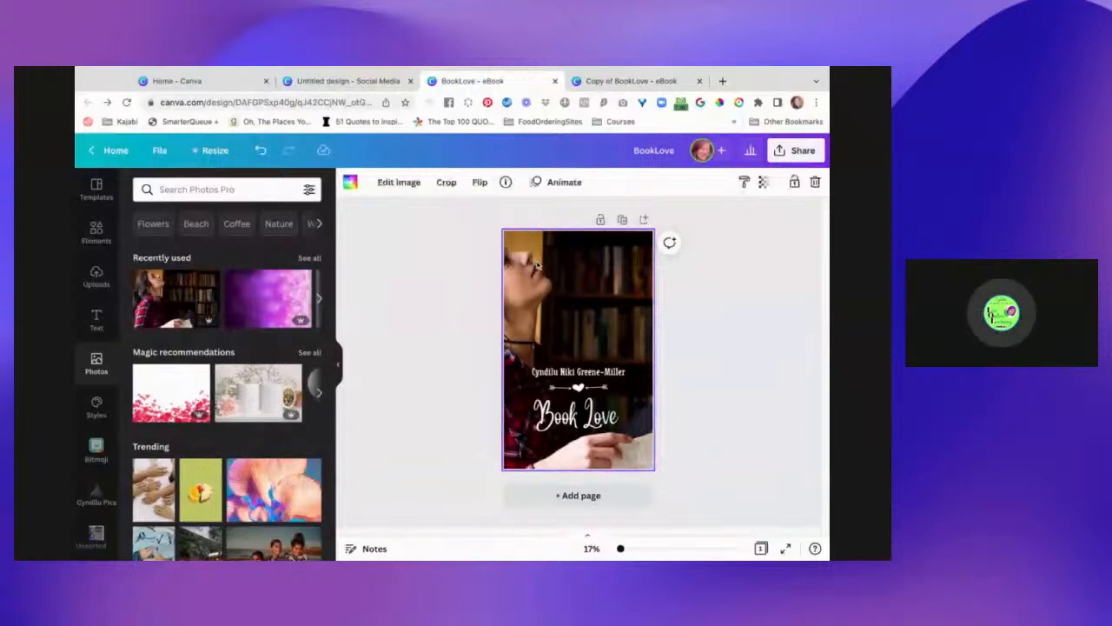
click(537, 265)
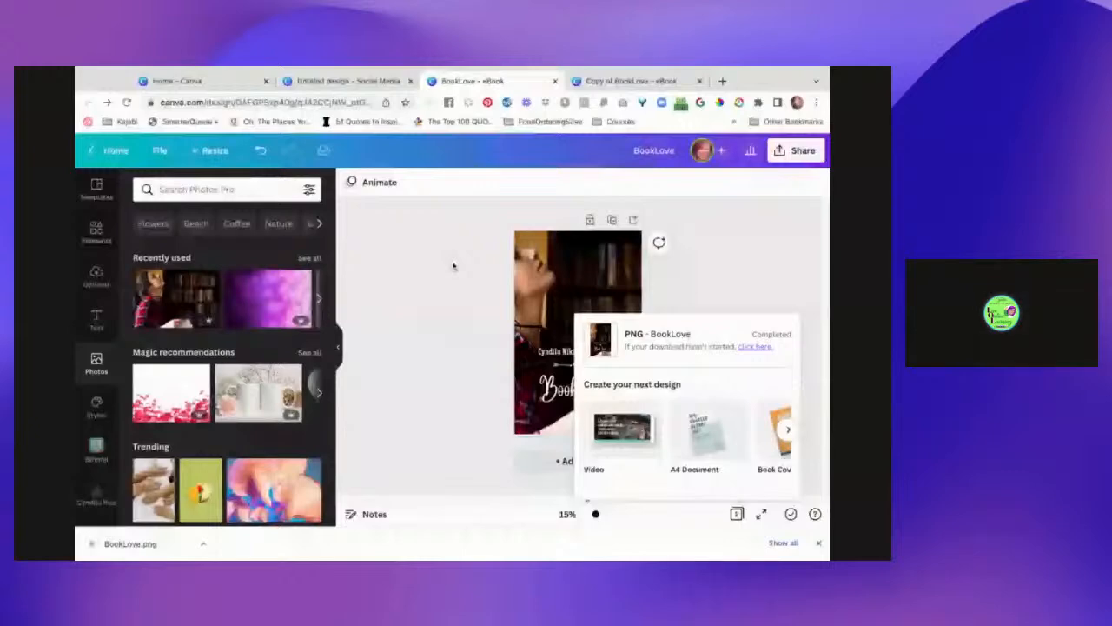
- Go to the Home - Canva tab
click(214, 81)
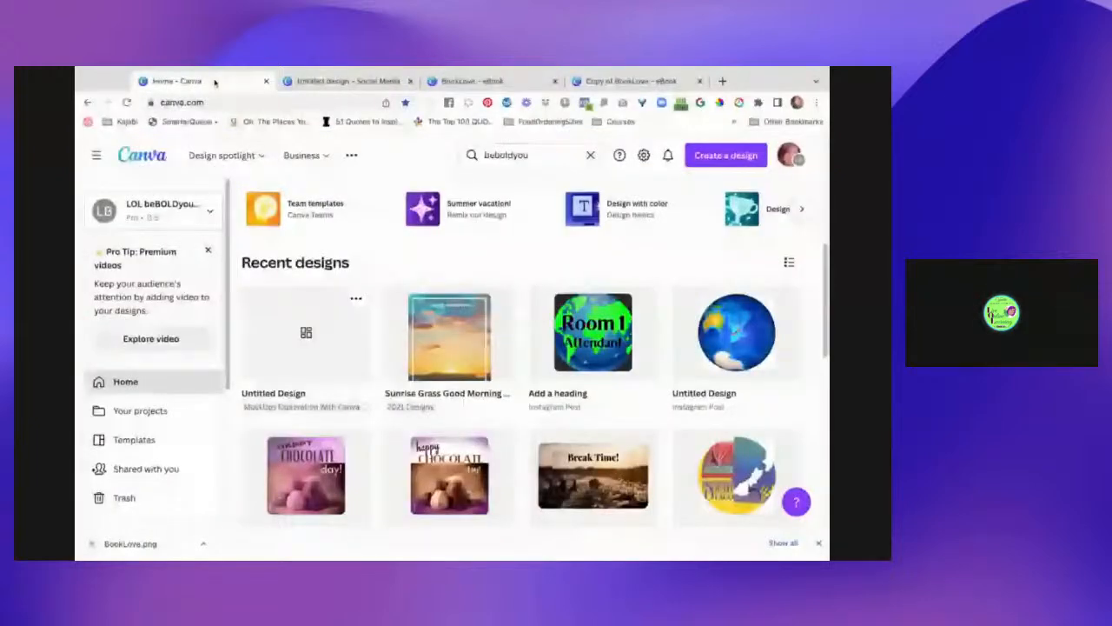
- From Your projects, scroll the Folders grid and open MockUps Exploration With Canva Creators
scroll(169, 249, down, 2)
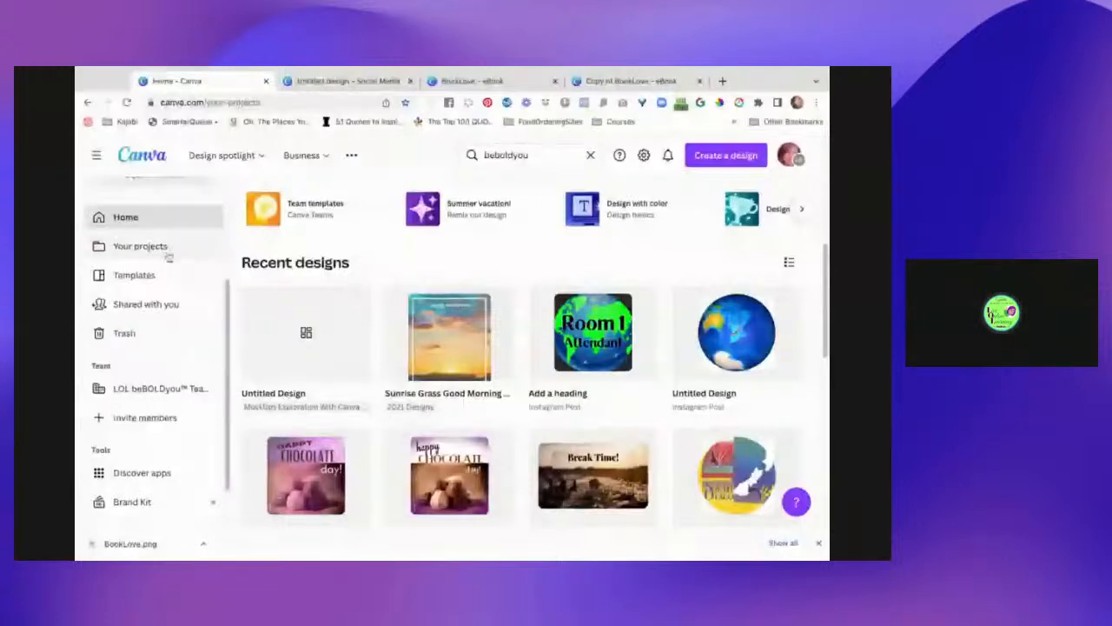
click(169, 254)
scroll(344, 425, down, 1)
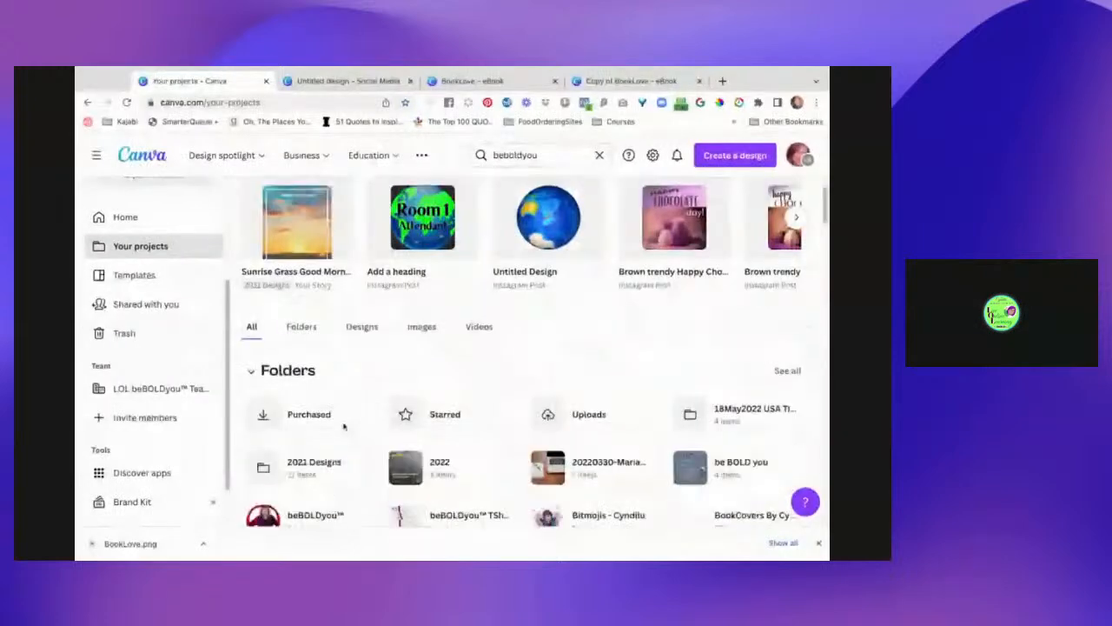
scroll(345, 426, down, 1)
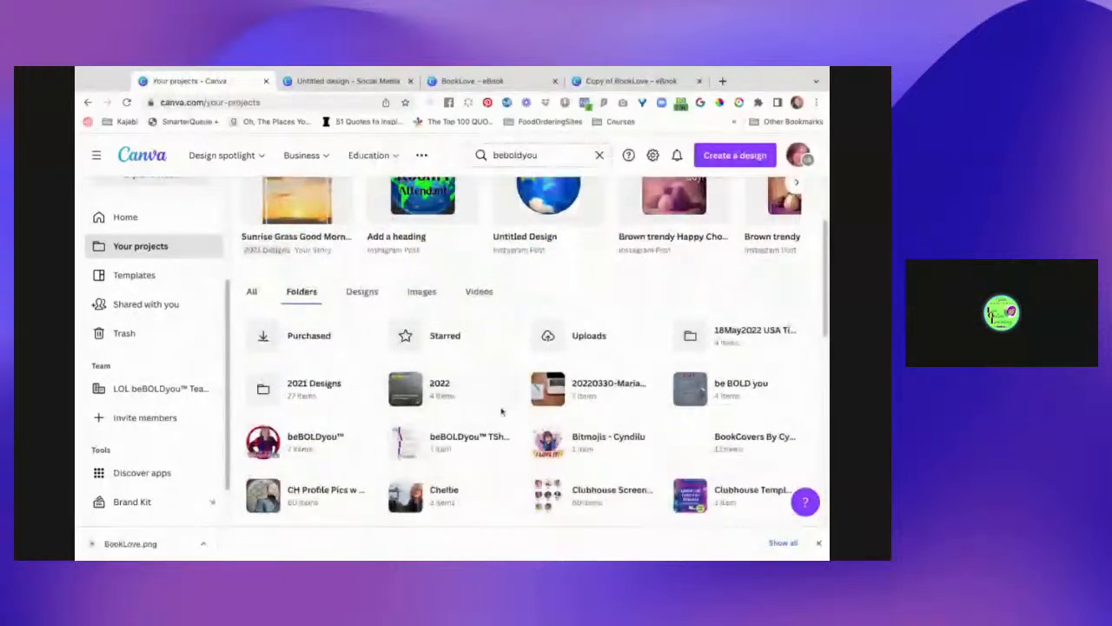
scroll(489, 362, down, 1)
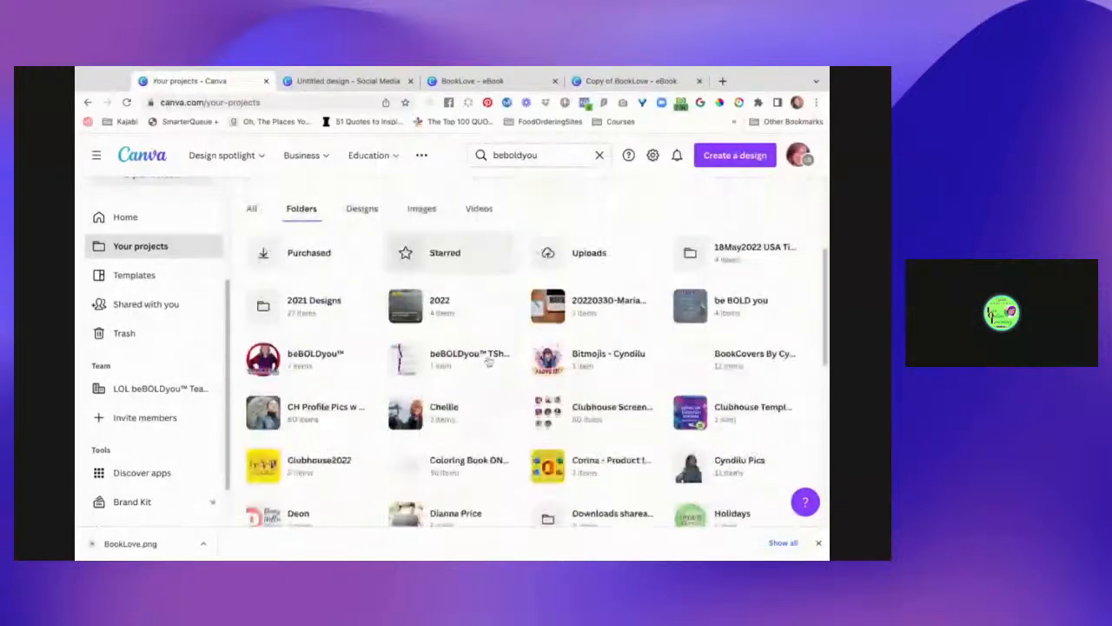
scroll(489, 362, down, 2)
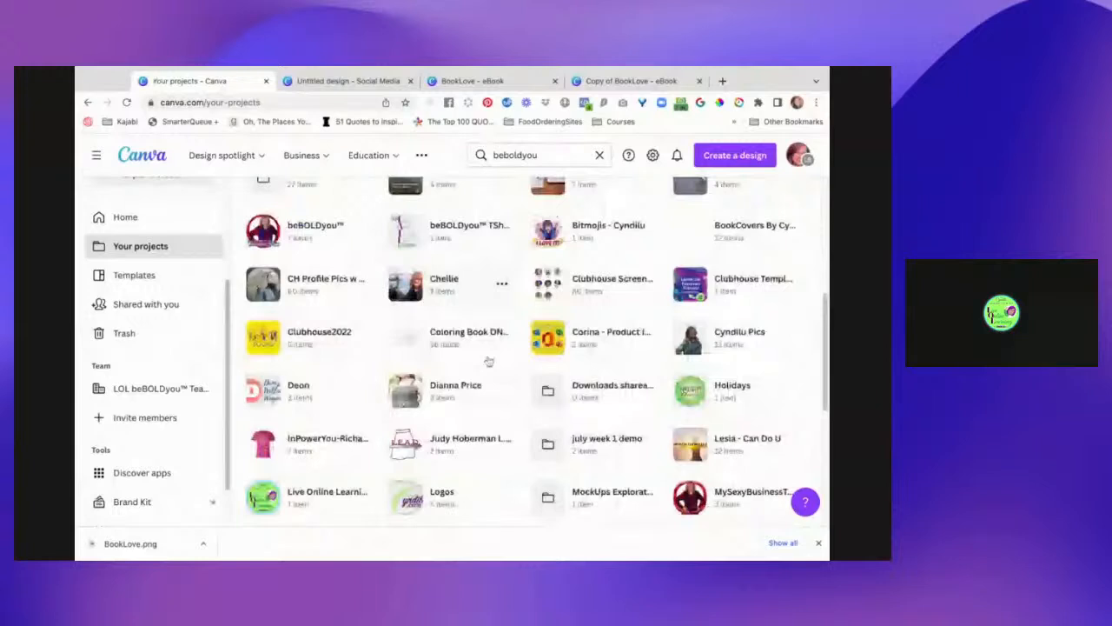
scroll(489, 361, down, 3)
click(565, 320)
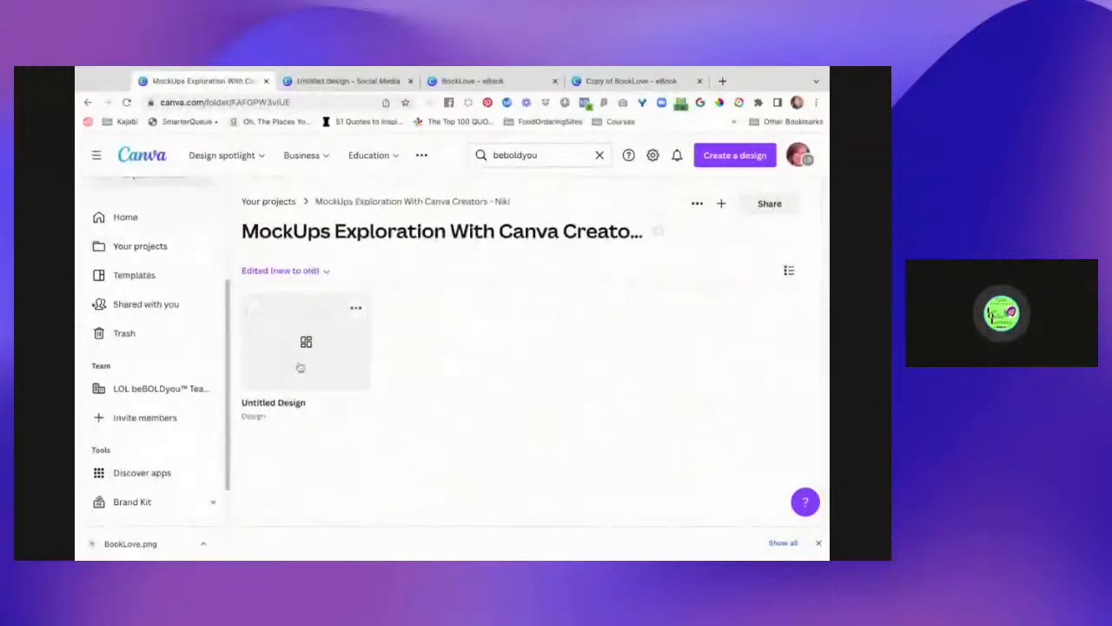
- Upload BookLove.png into the folder and locate it under Images
click(721, 205)
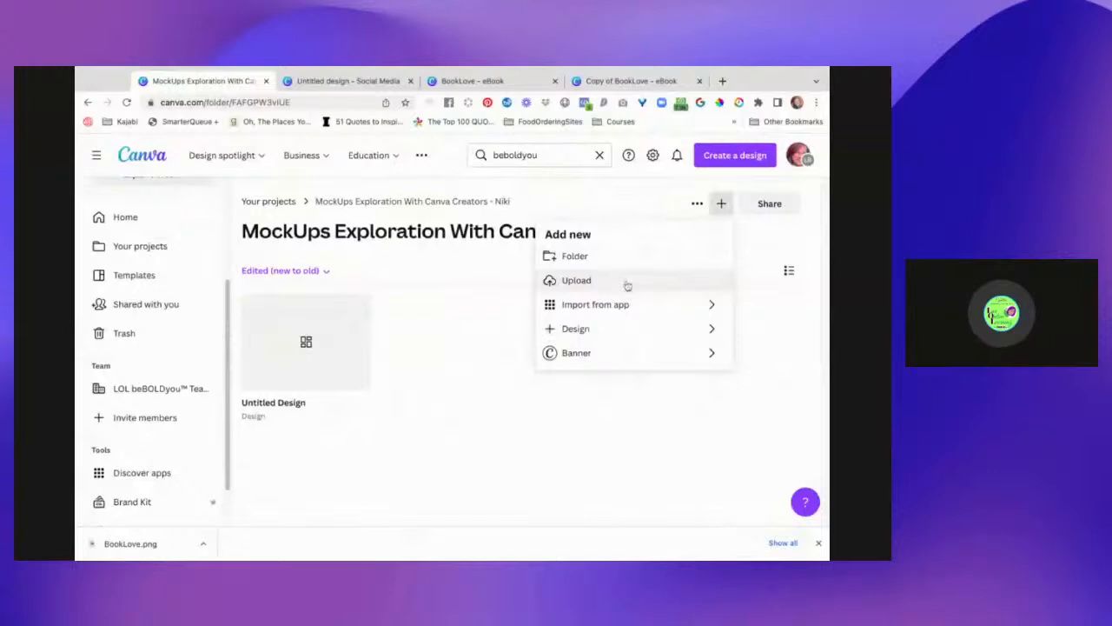
click(627, 285)
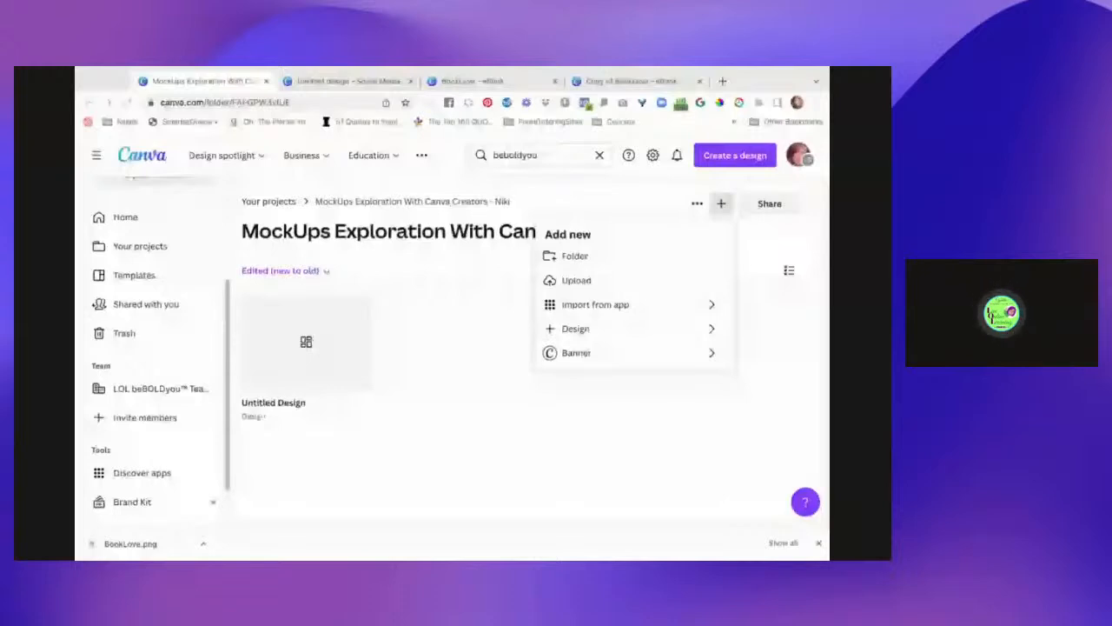
double_click(446, 424)
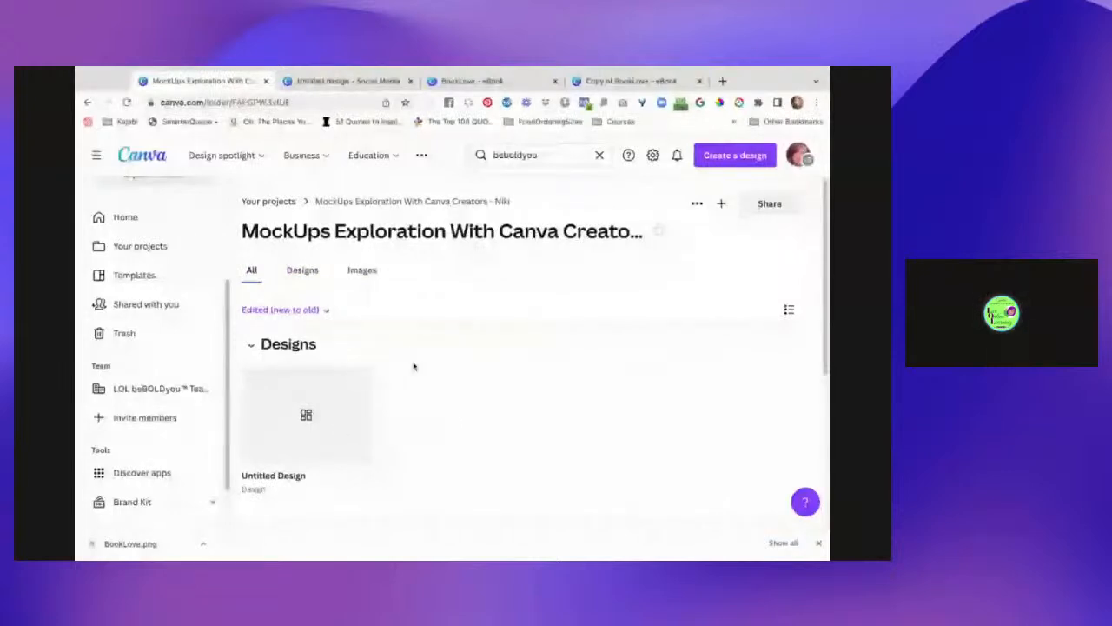
scroll(487, 425, down, 3)
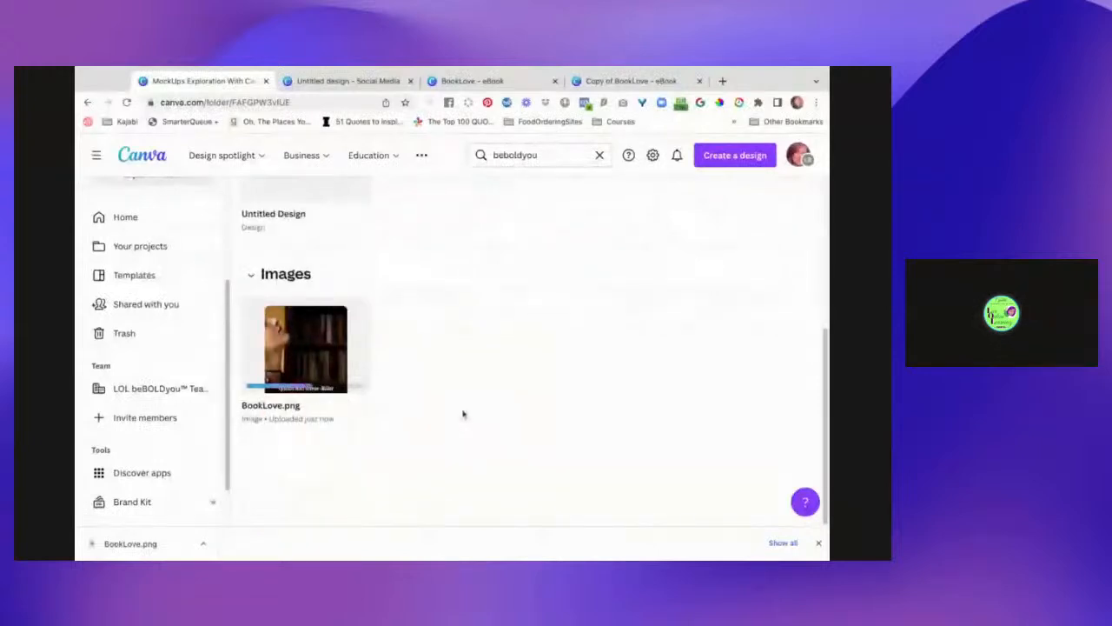
scroll(463, 414, up, 1)
scroll(463, 414, up, 1)
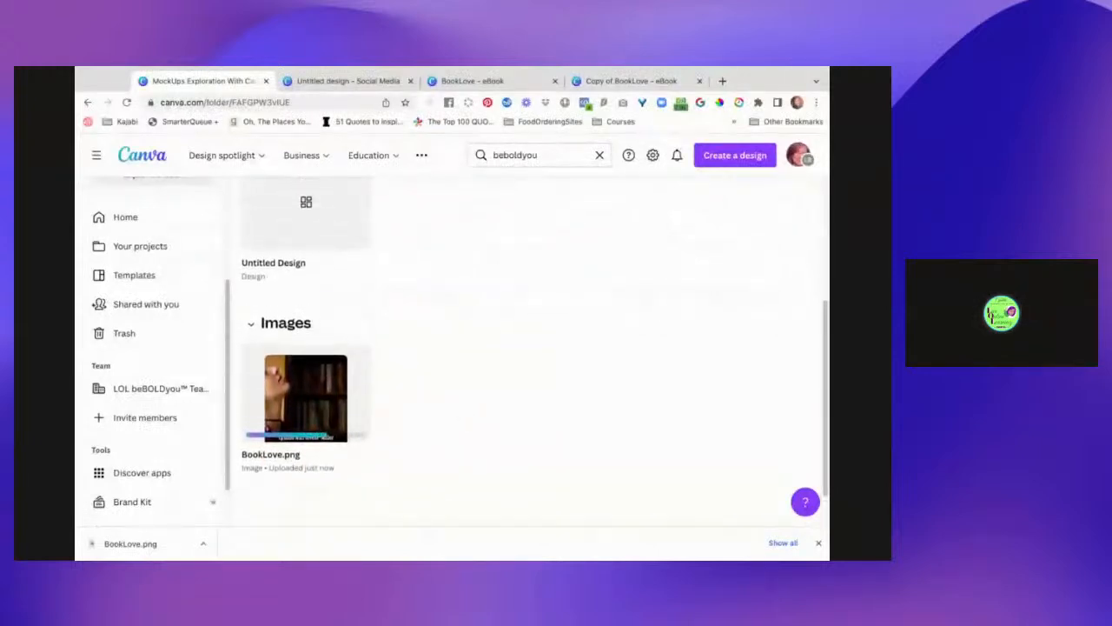
scroll(461, 394, up, 1)
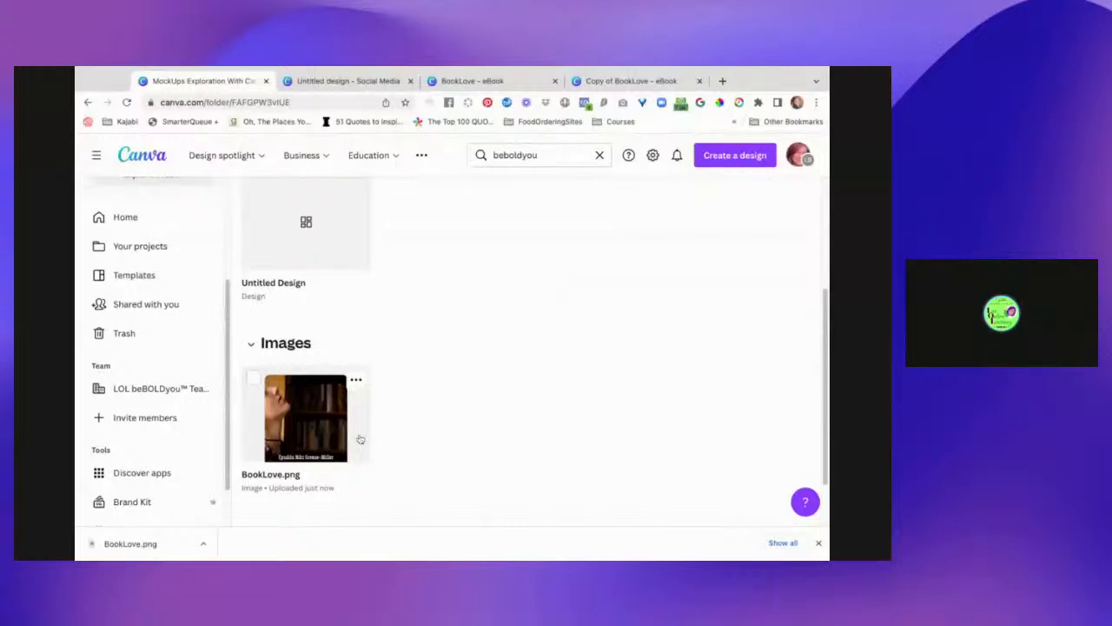
scroll(440, 310, up, 2)
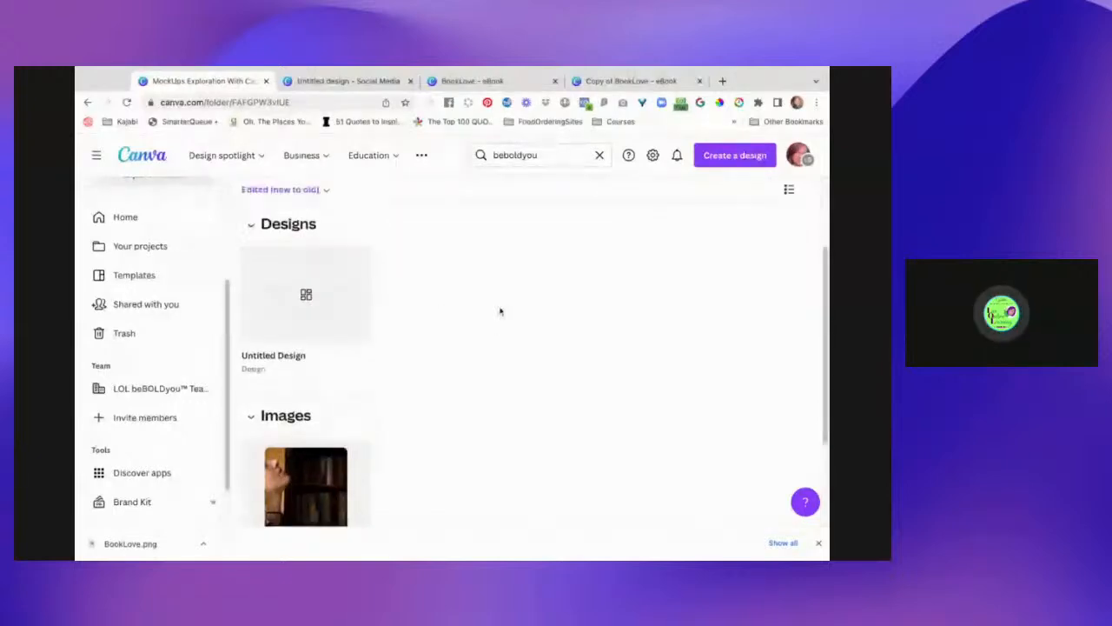
- Place the BookLove.png thumbnail into a new design with 'Use in a design'
click(291, 465)
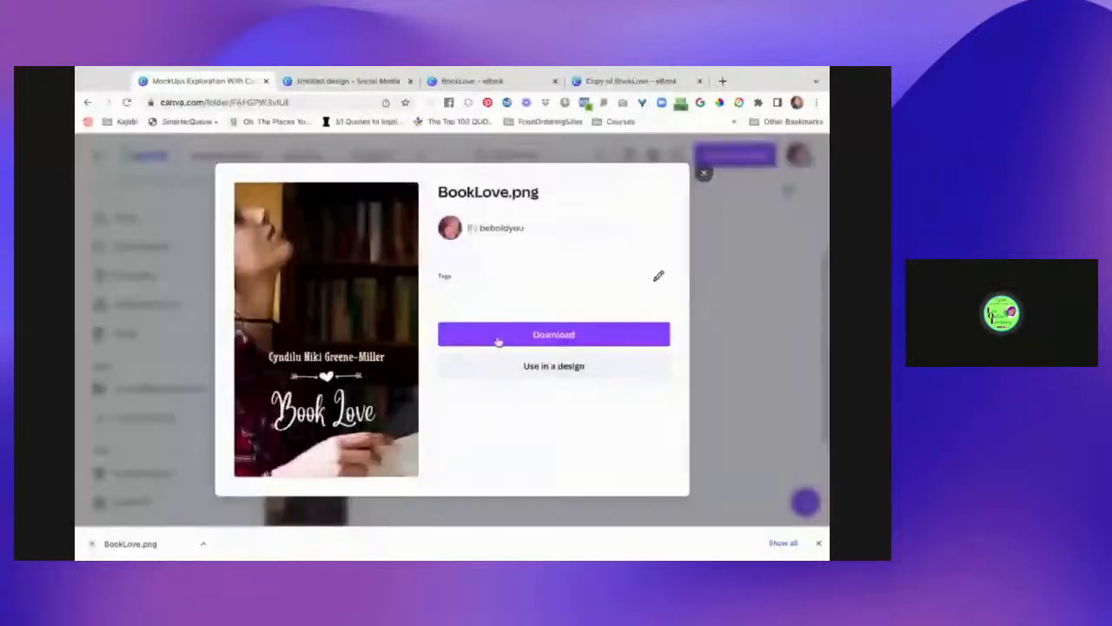
click(534, 369)
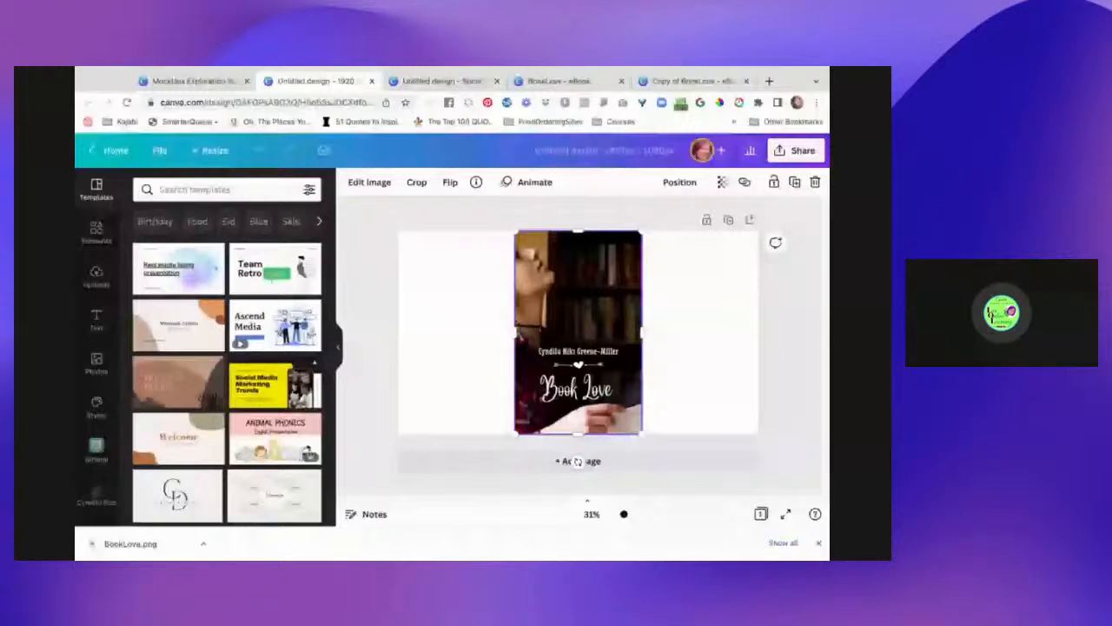
- Open the cover's Smartmockups options and try the Book 1 mockup
click(369, 182)
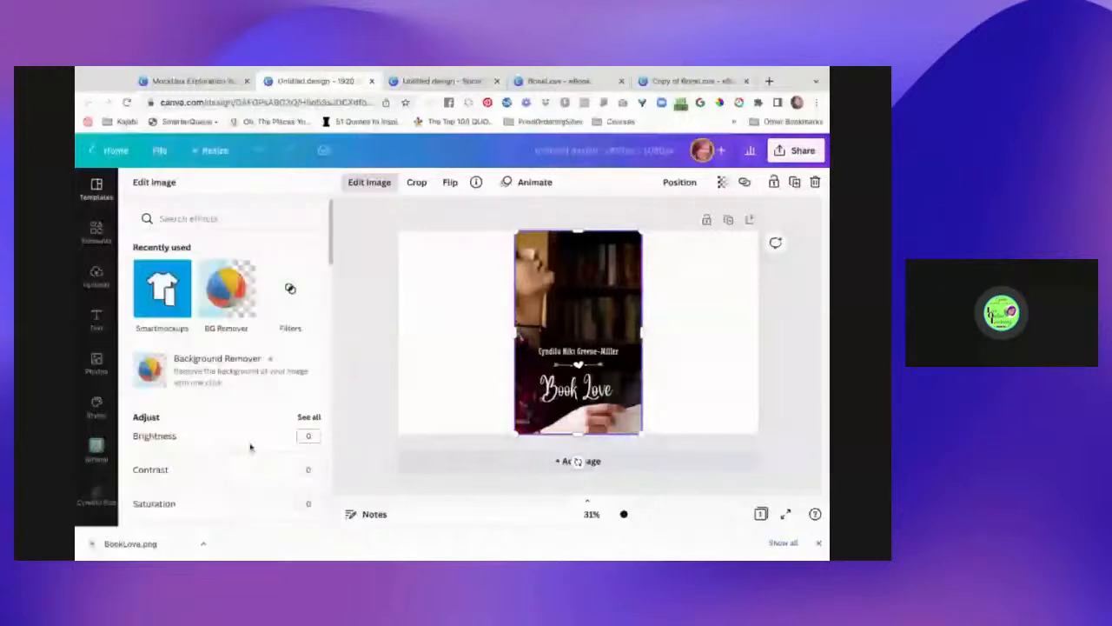
scroll(235, 391, down, 3)
scroll(250, 445, down, 2)
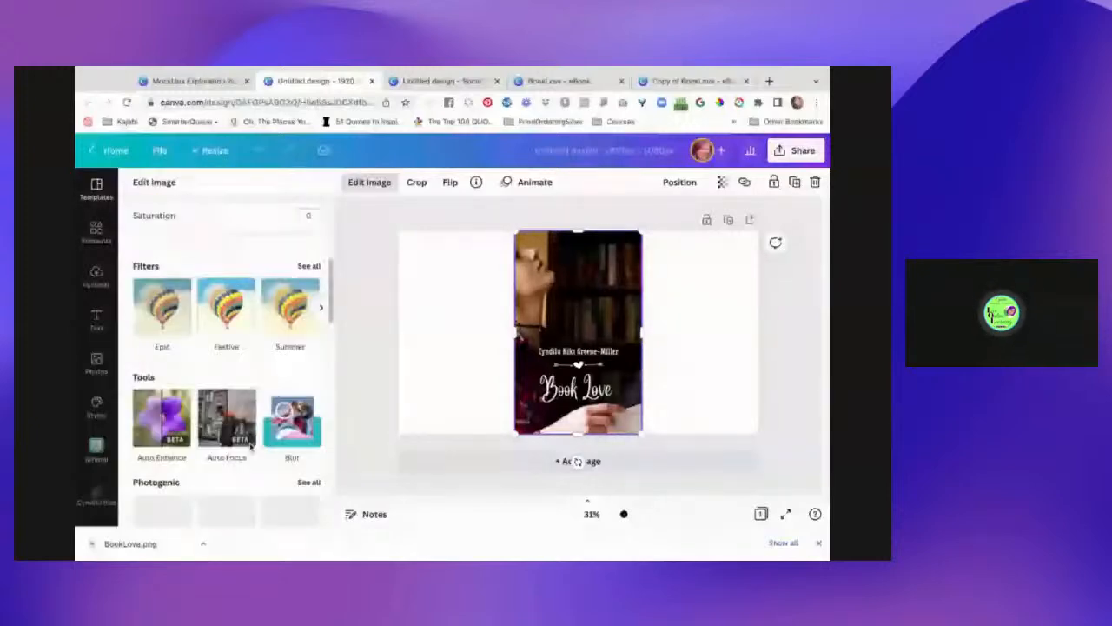
scroll(230, 287, down, 1)
scroll(295, 331, down, 3)
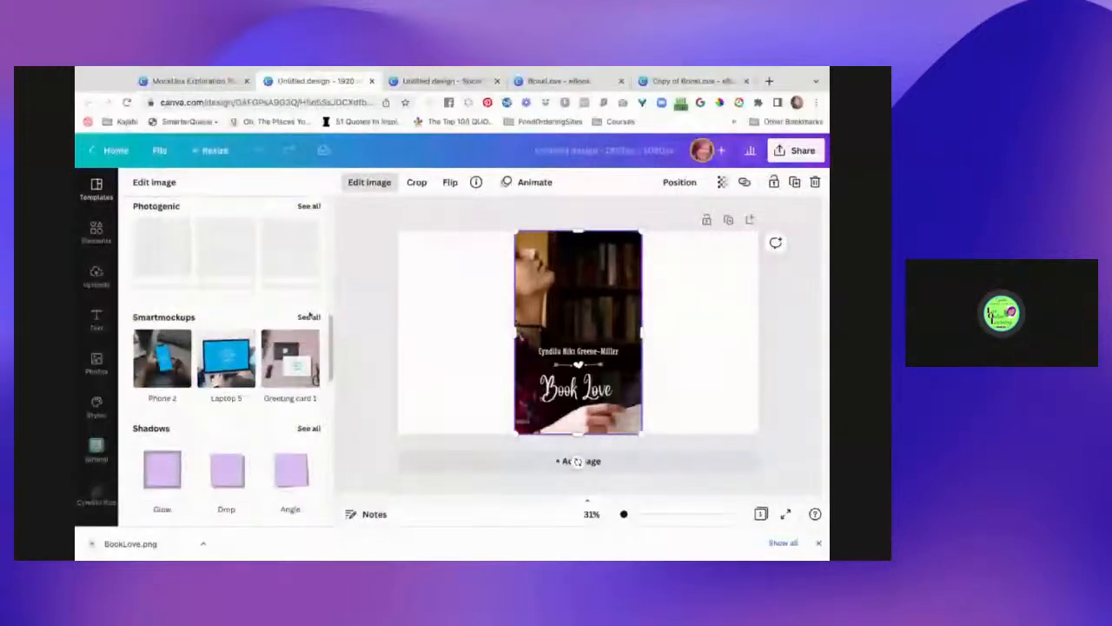
click(309, 316)
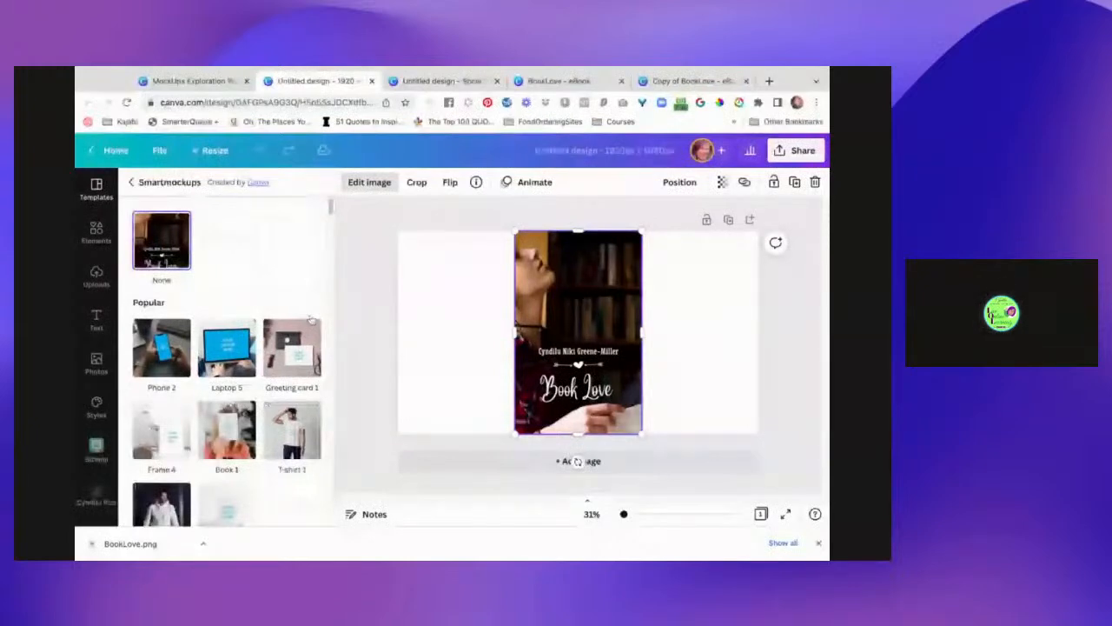
scroll(311, 319, down, 5)
click(160, 361)
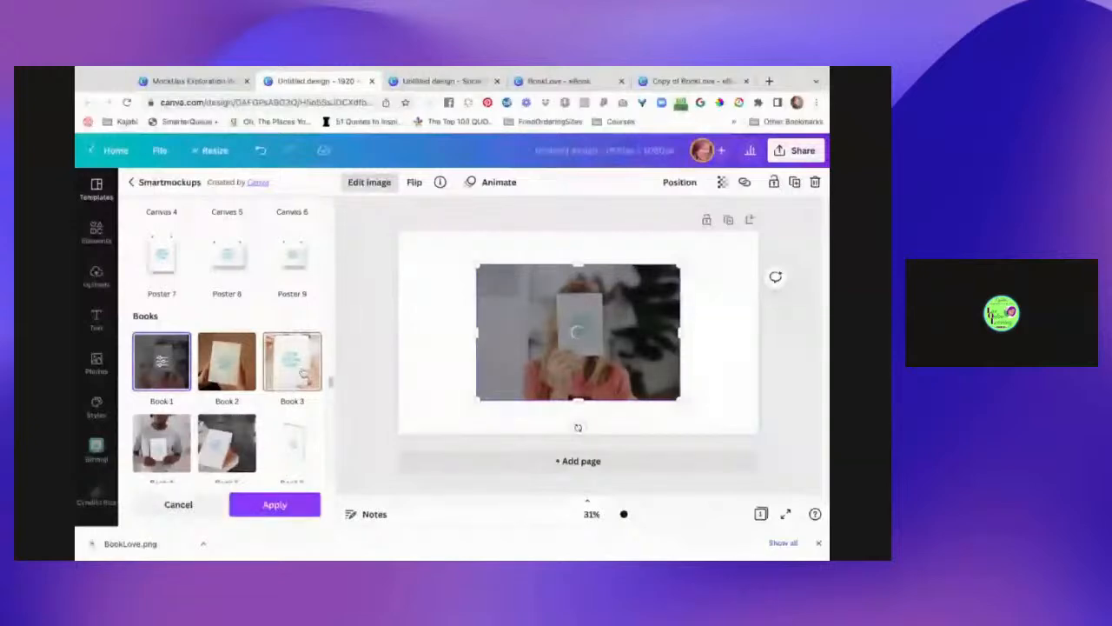
- Preview the cover in Book 3, Book 5 and Book 4, then return to Book 1
click(302, 372)
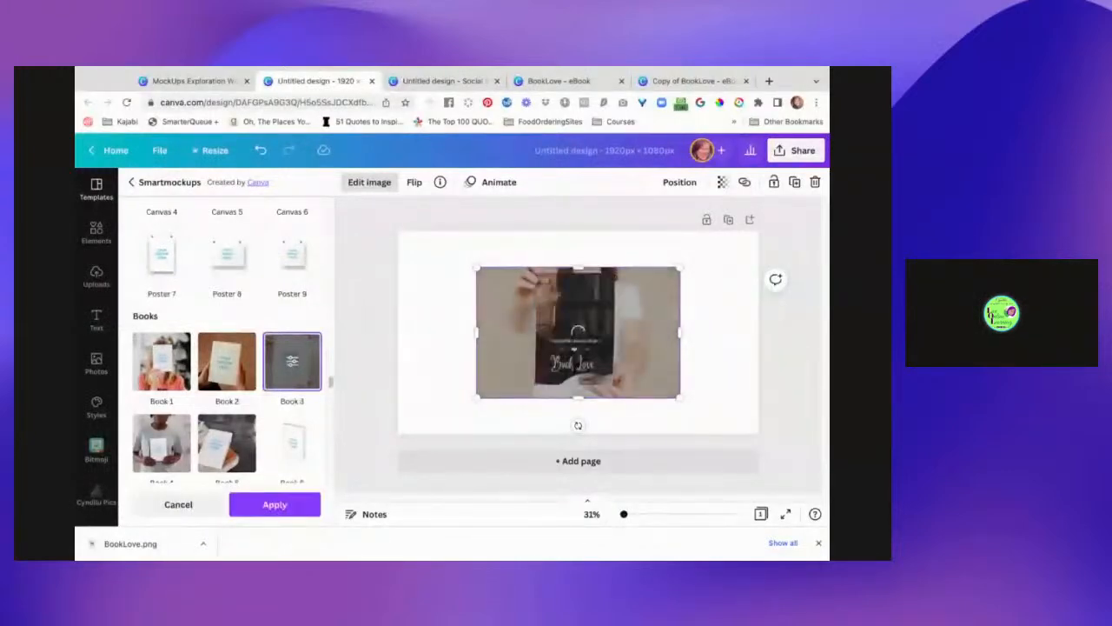
scroll(272, 430, down, 2)
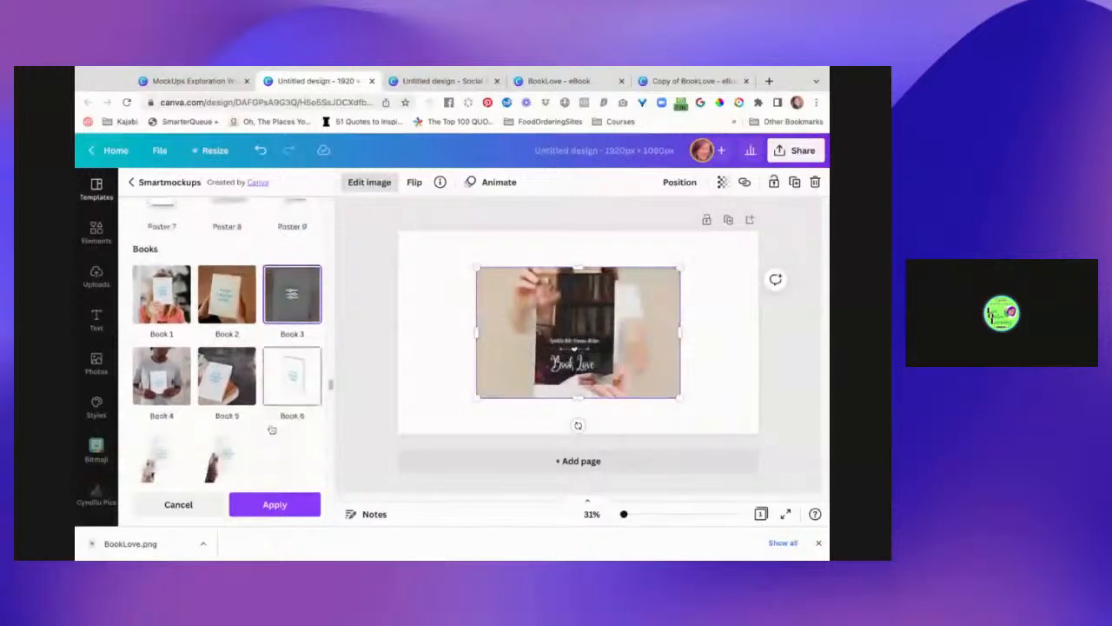
scroll(272, 430, down, 2)
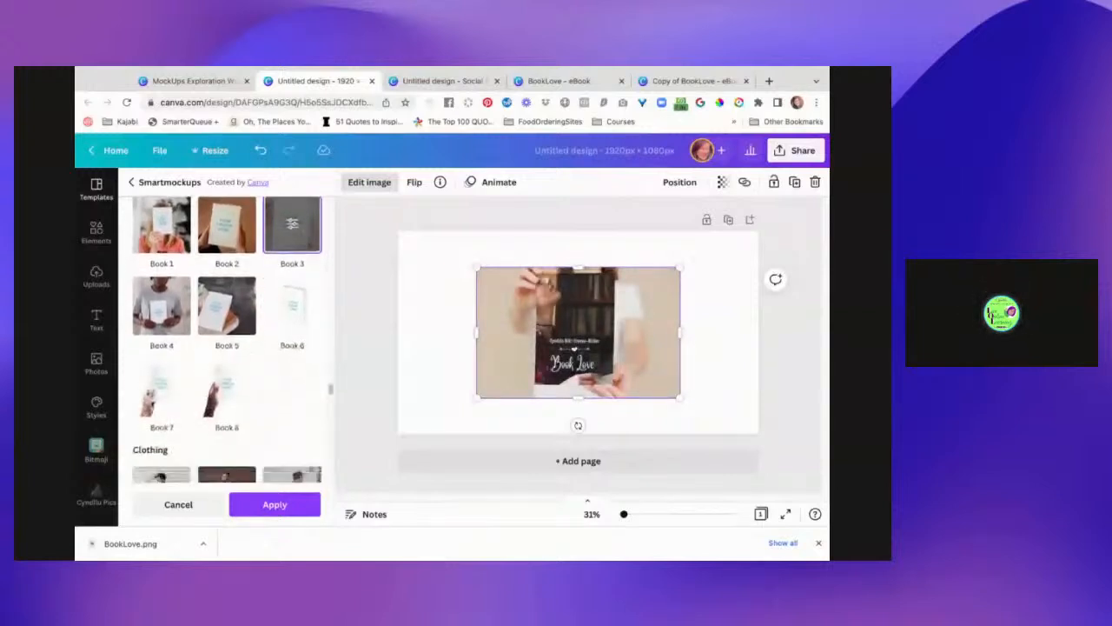
scroll(227, 339, down, 3)
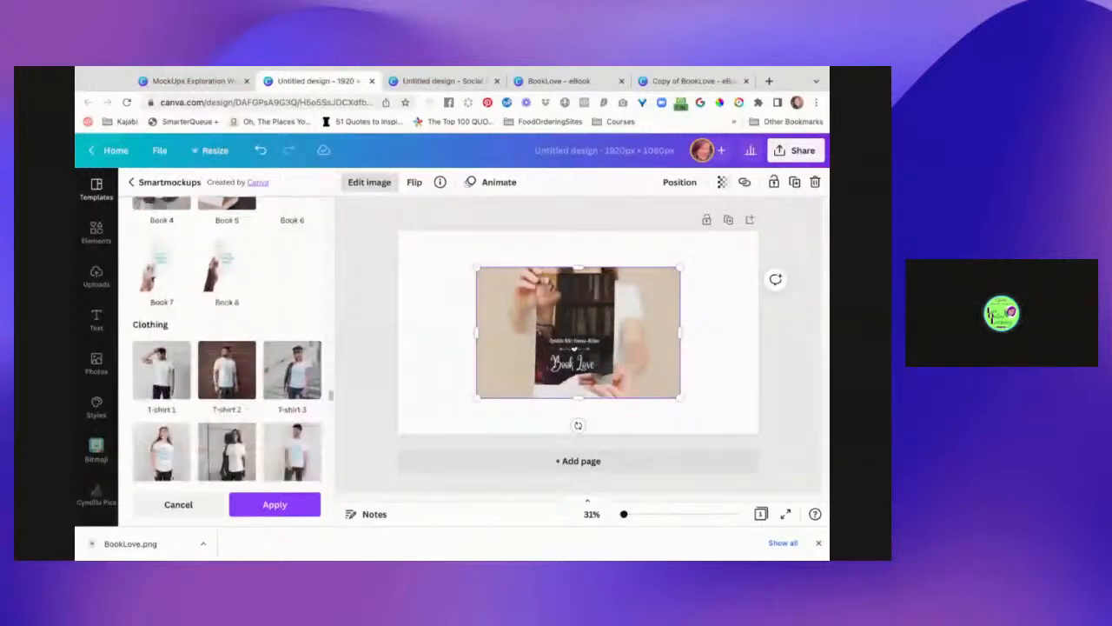
scroll(228, 339, up, 2)
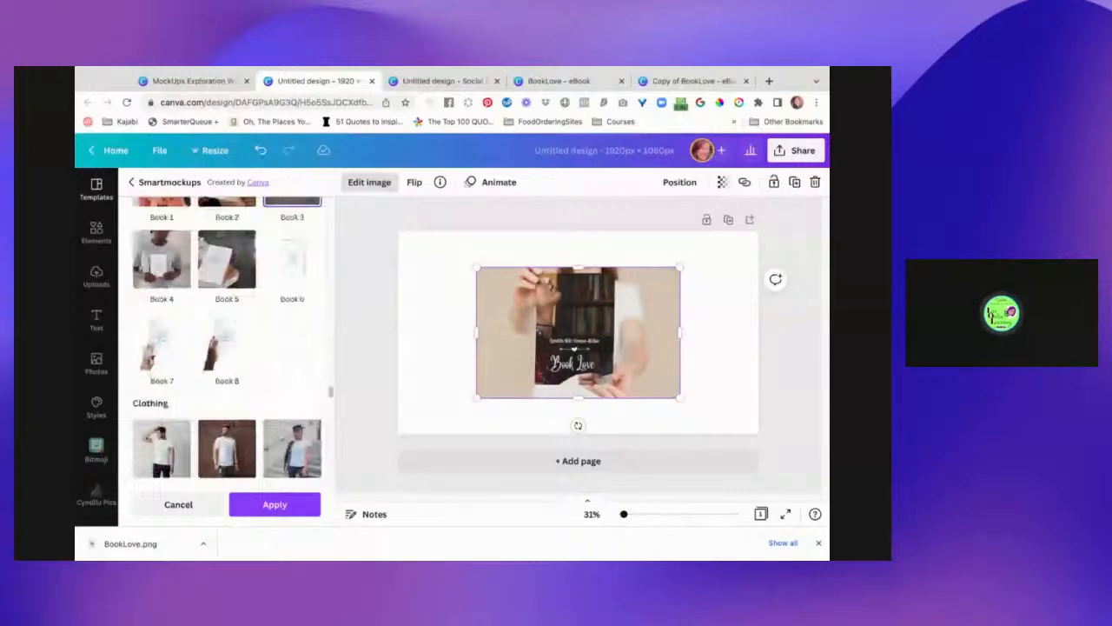
click(231, 287)
scroll(239, 300, up, 1)
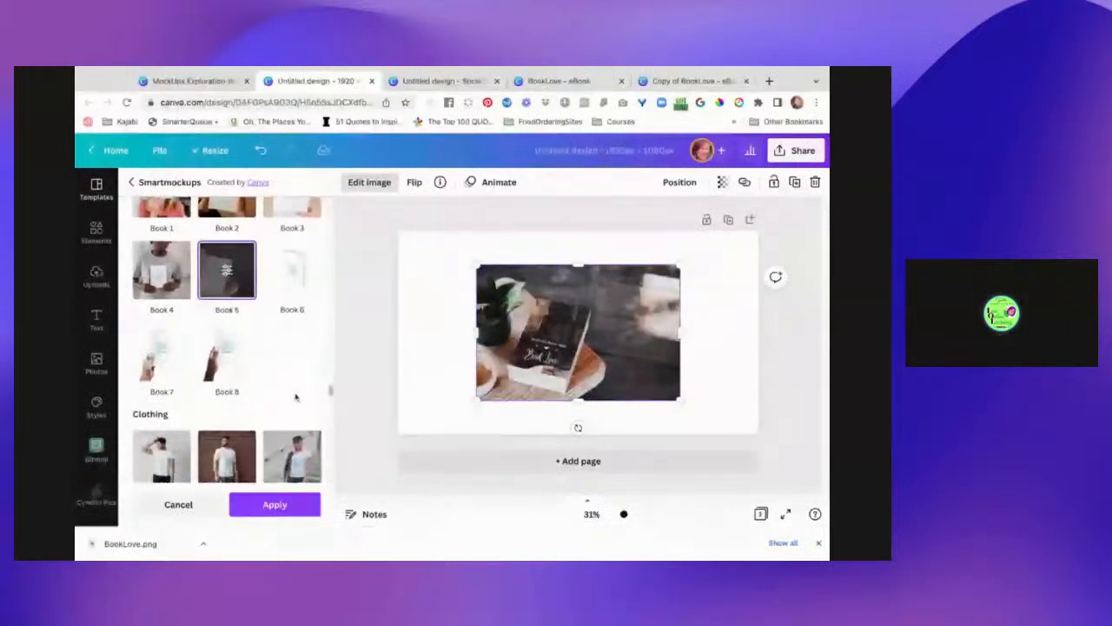
scroll(296, 392, up, 1)
click(174, 300)
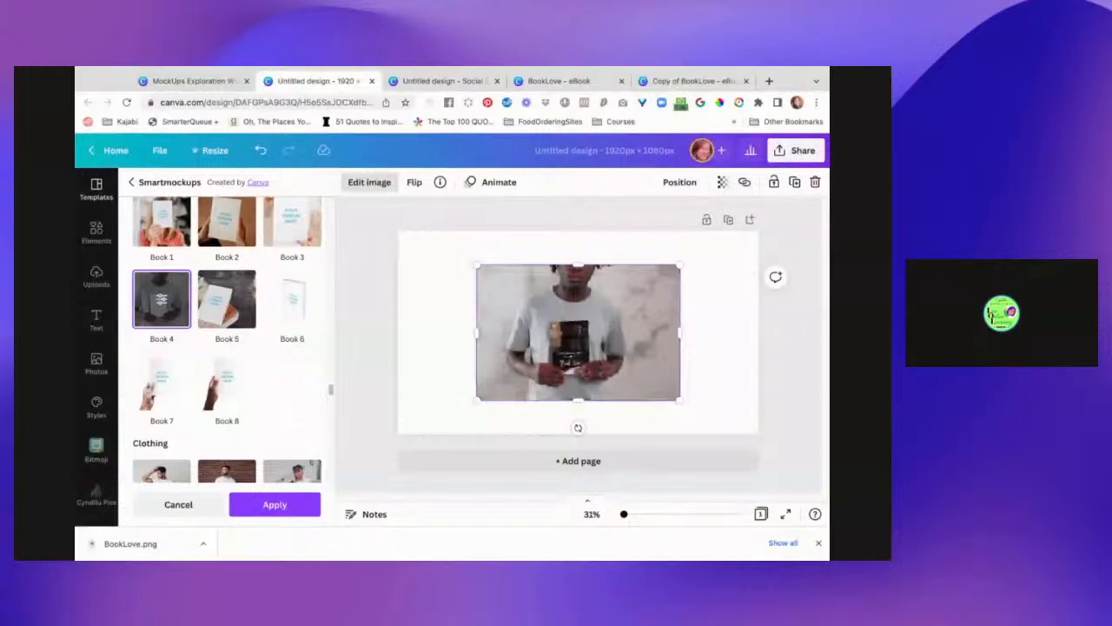
scroll(161, 340, up, 2)
click(161, 340)
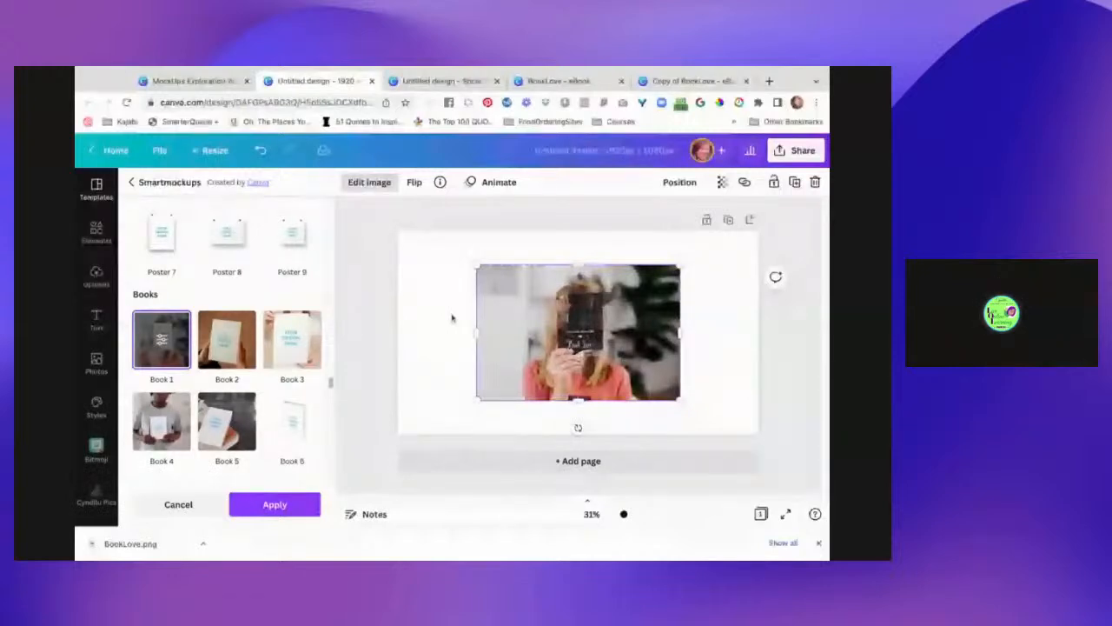
- Load placeit.net/account in a new browser tab, then return to the Copy of BookLove tab
click(768, 81)
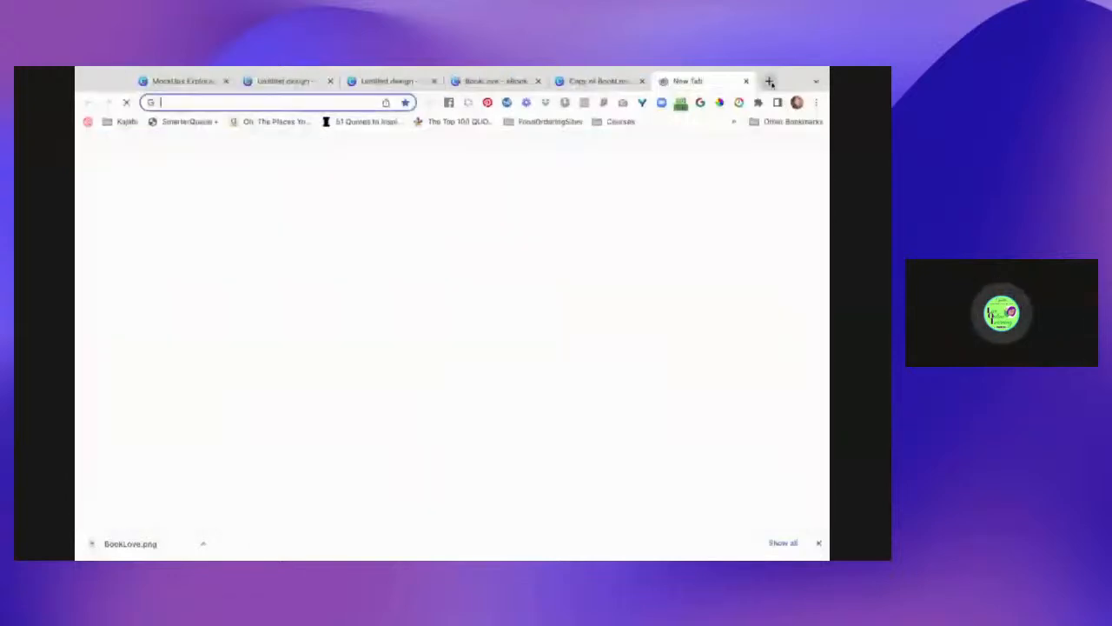
text(Pla)
key(Return)
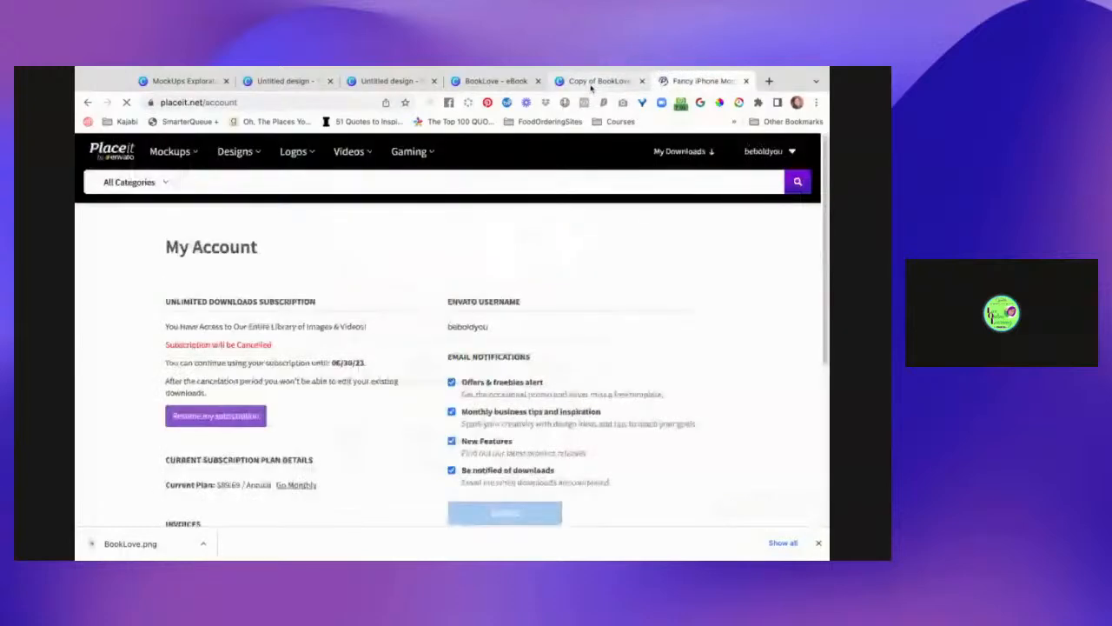
click(591, 82)
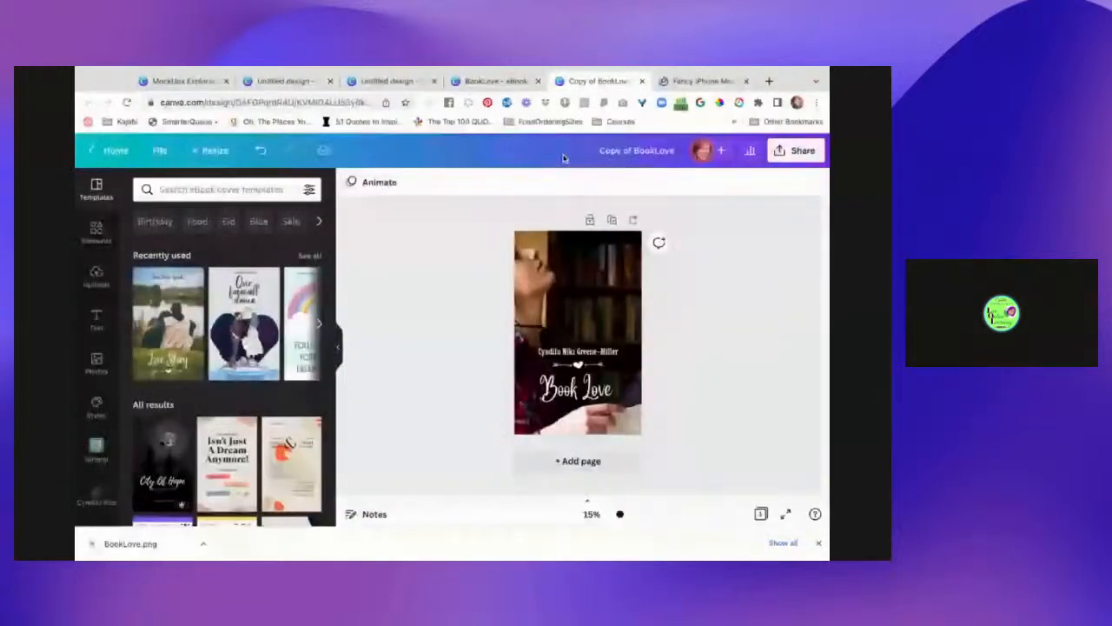
- Close the BookLove eBook and 'Something went wrong' tabs, returning to the Untitled design 1920 tab
click(495, 82)
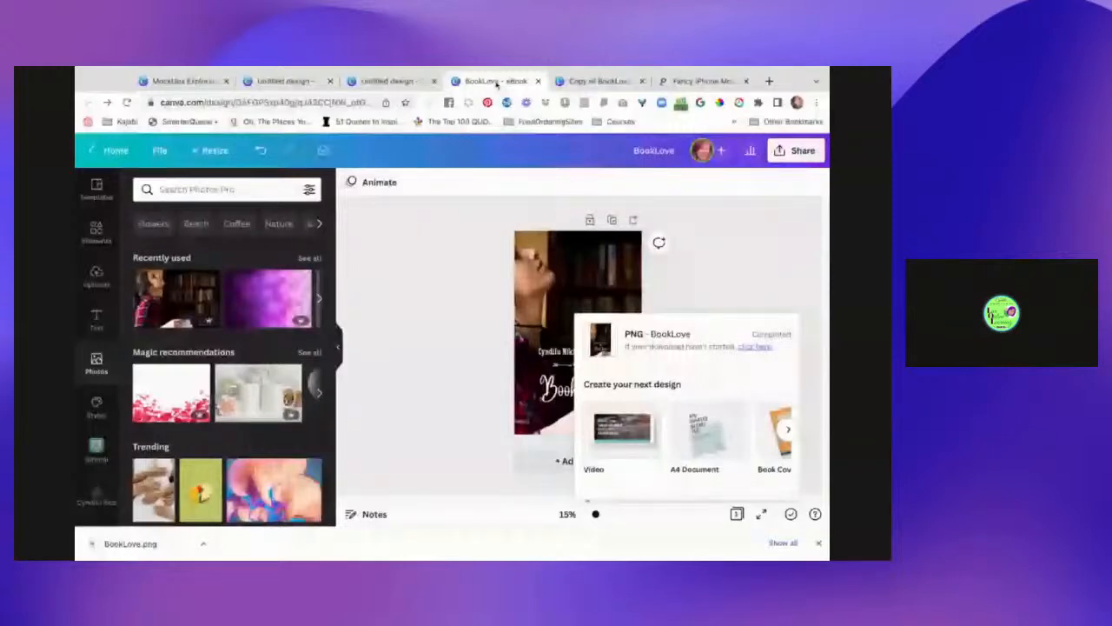
key(ctrl+w)
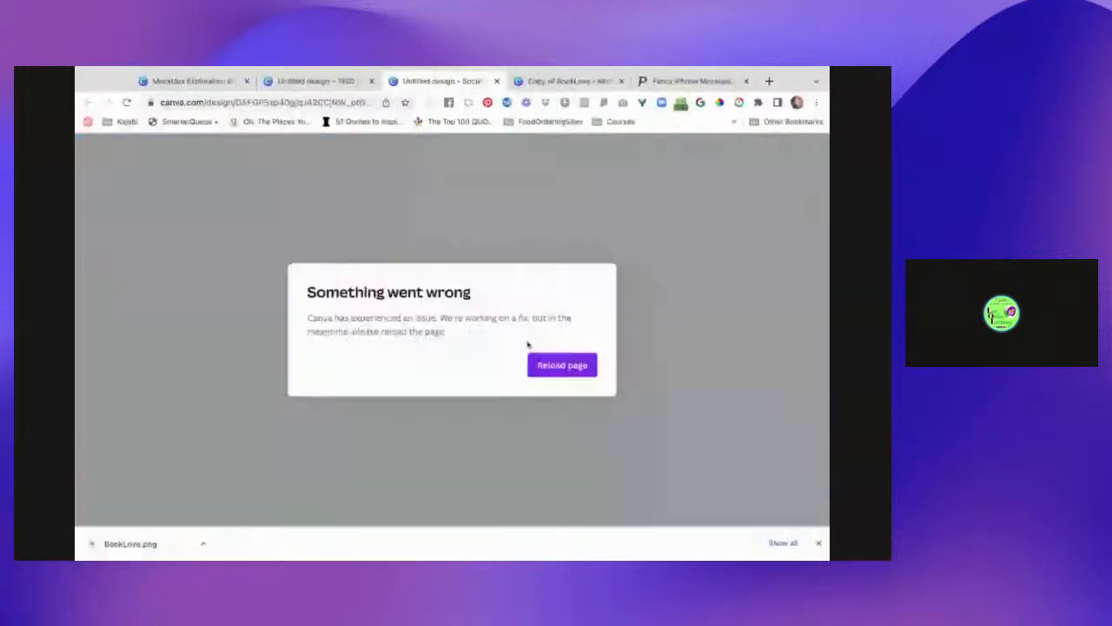
click(497, 81)
click(345, 76)
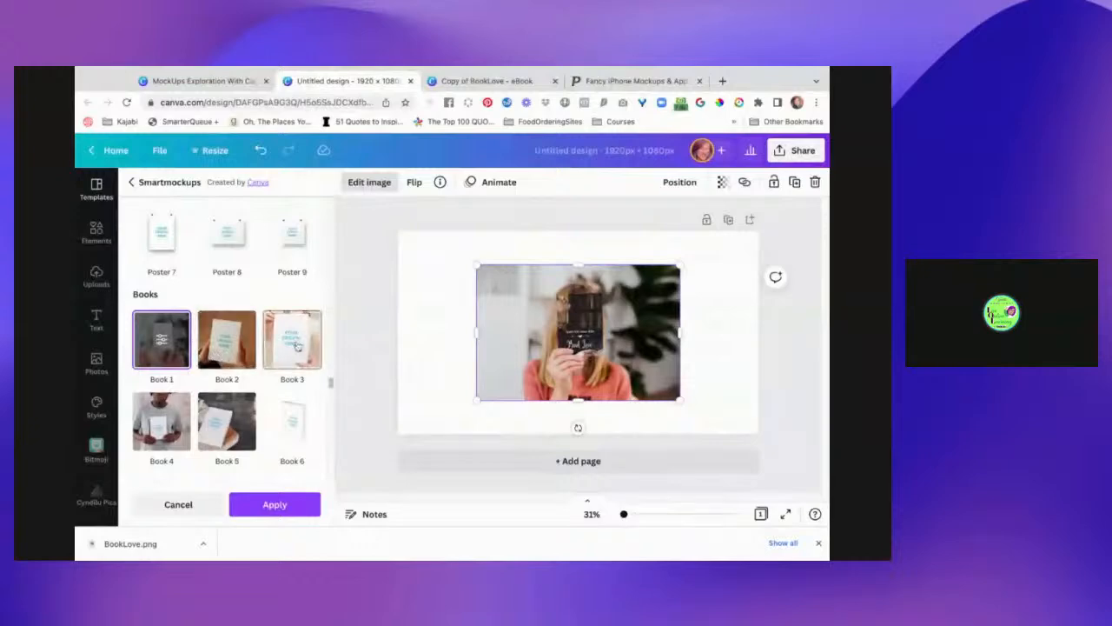
- Preview Book 4 and Book 5, switch the cover to the Book 2 hands mockup, and open Edit image
click(179, 419)
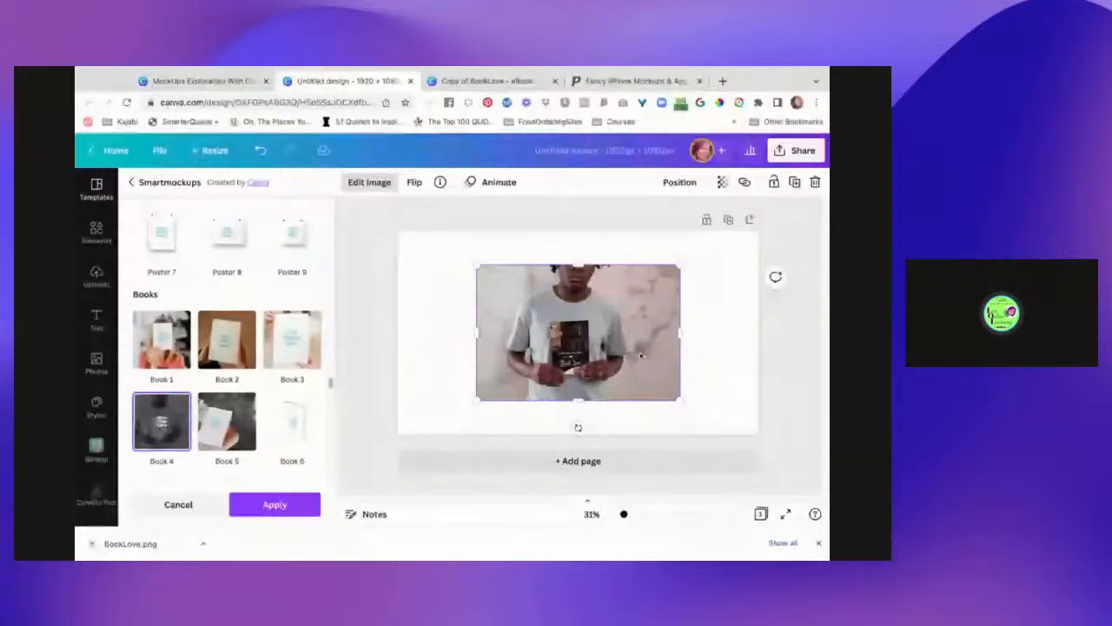
click(227, 421)
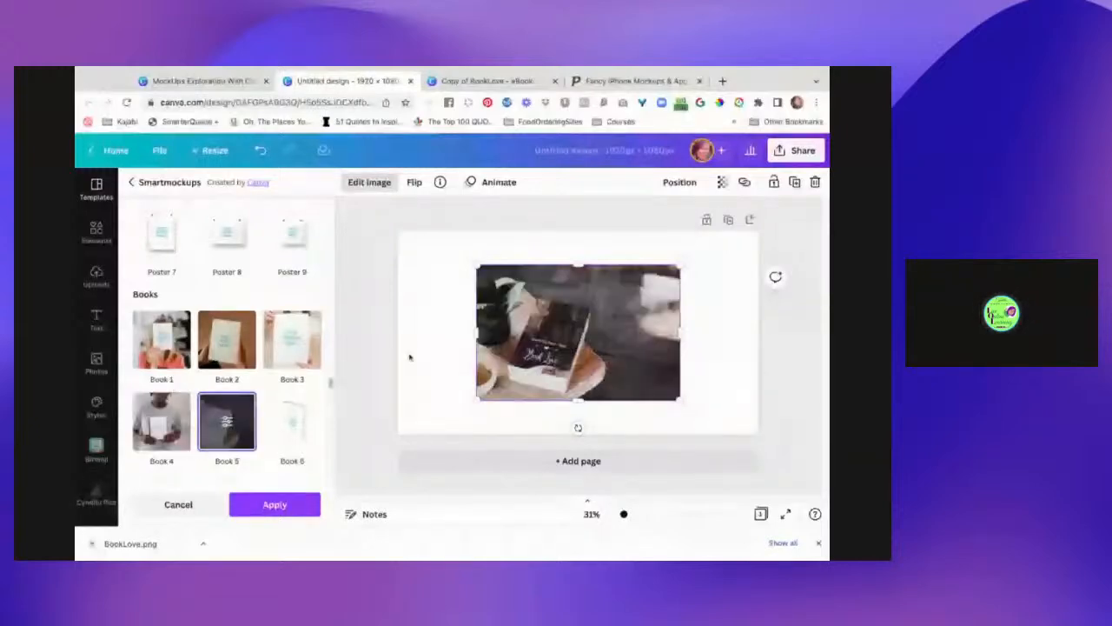
click(225, 348)
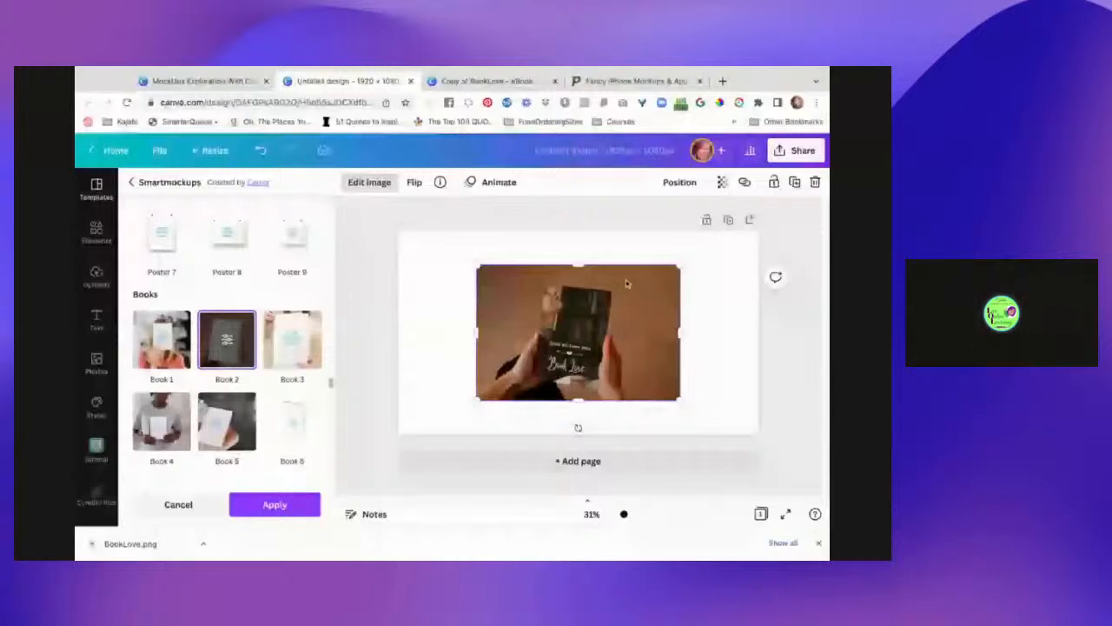
click(381, 184)
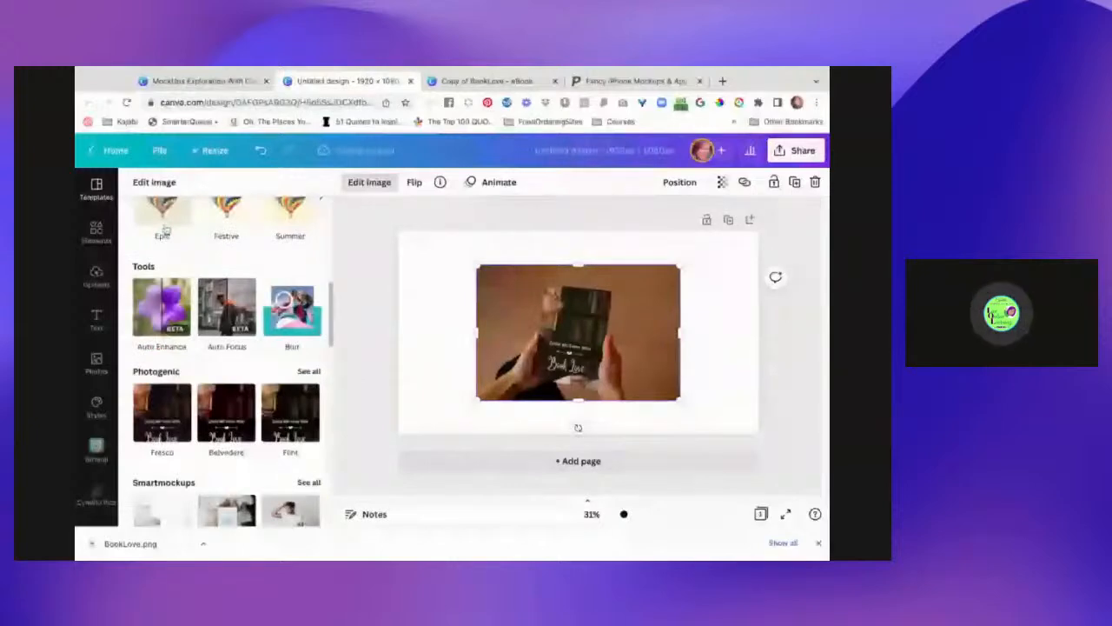
- Apply Background Remover to erase the brown backdrop from the Book 2 mockup
scroll(202, 391, up, 10)
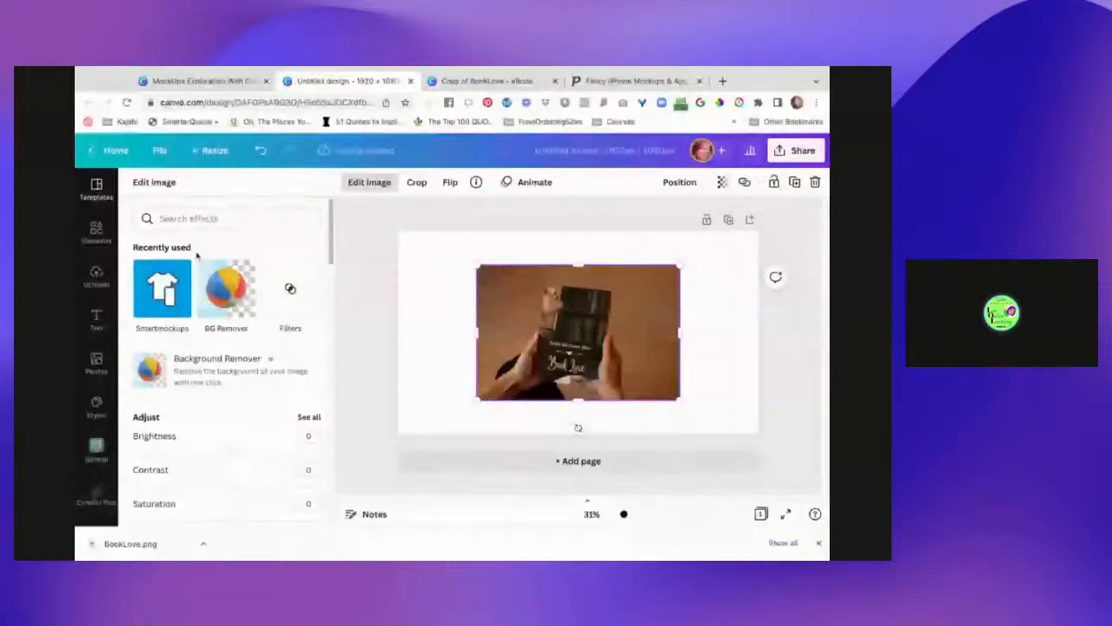
click(377, 339)
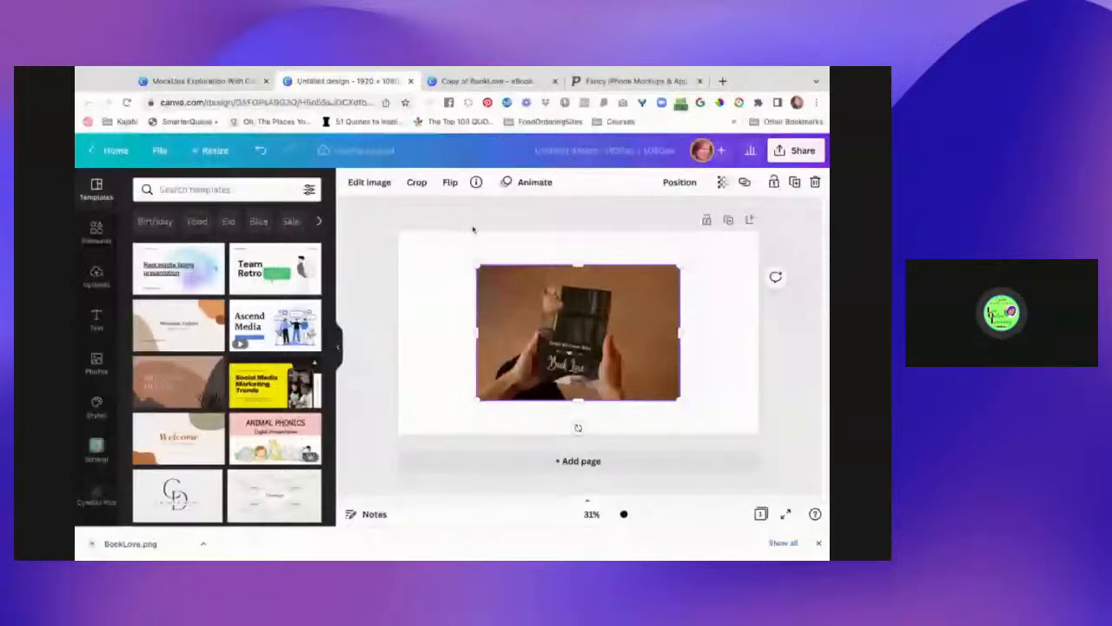
click(375, 186)
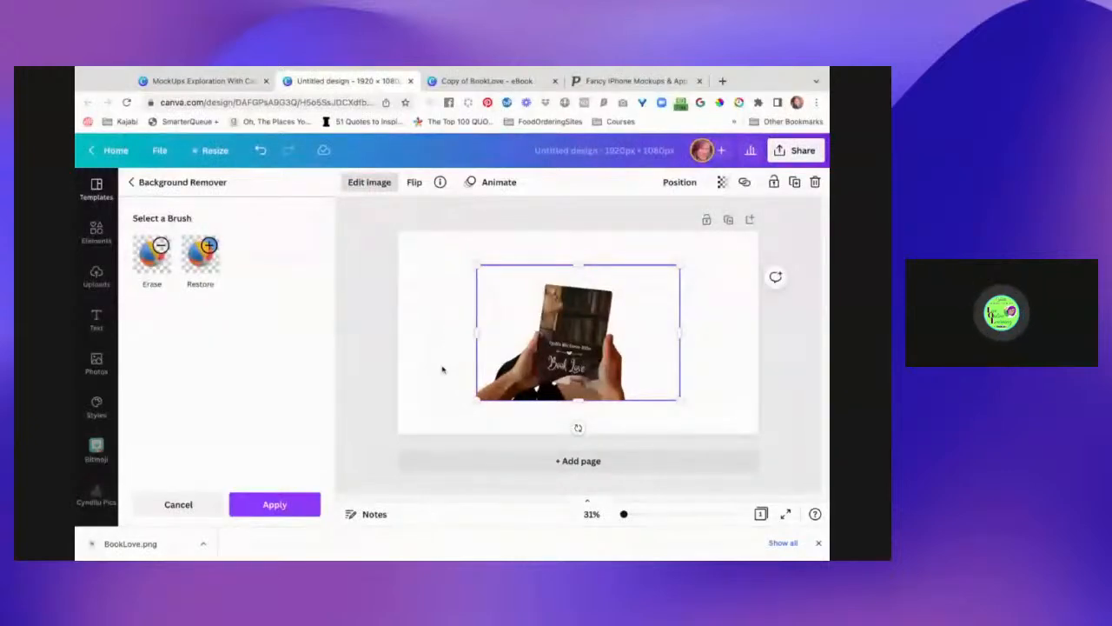
- Use the Erase brush to clear the dark clothing at the bottom between the hands
click(199, 254)
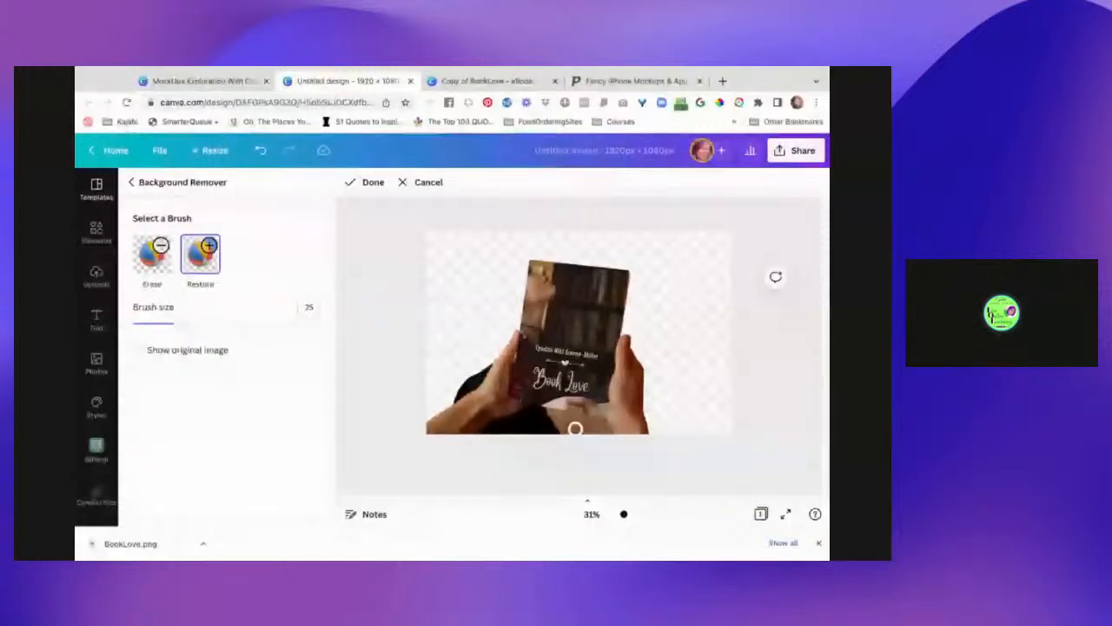
click(152, 254)
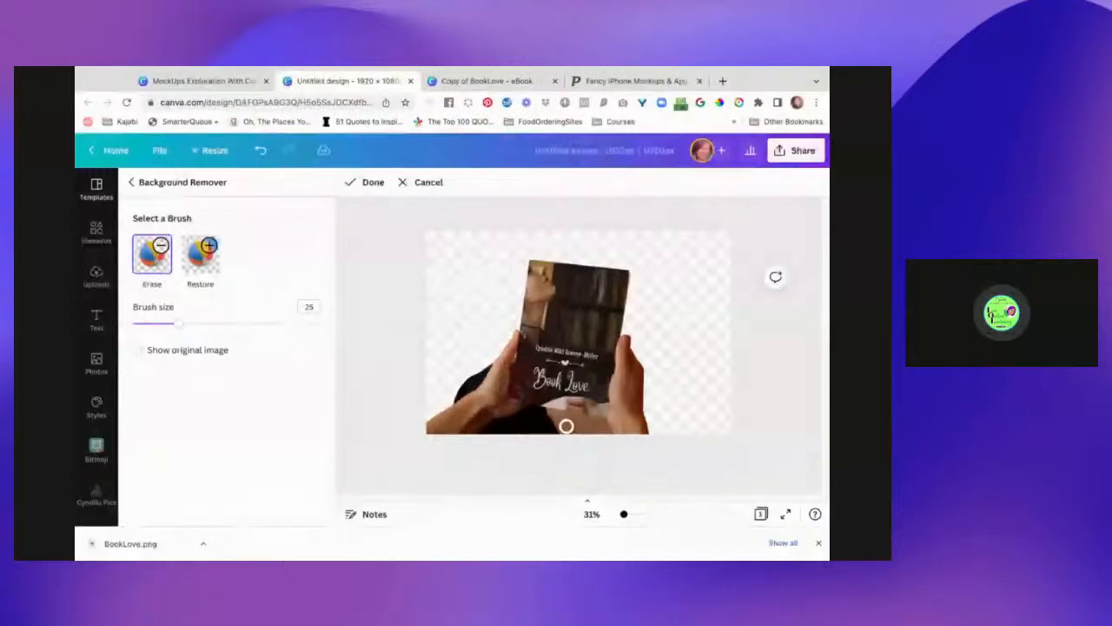
drag(566, 426, 603, 428)
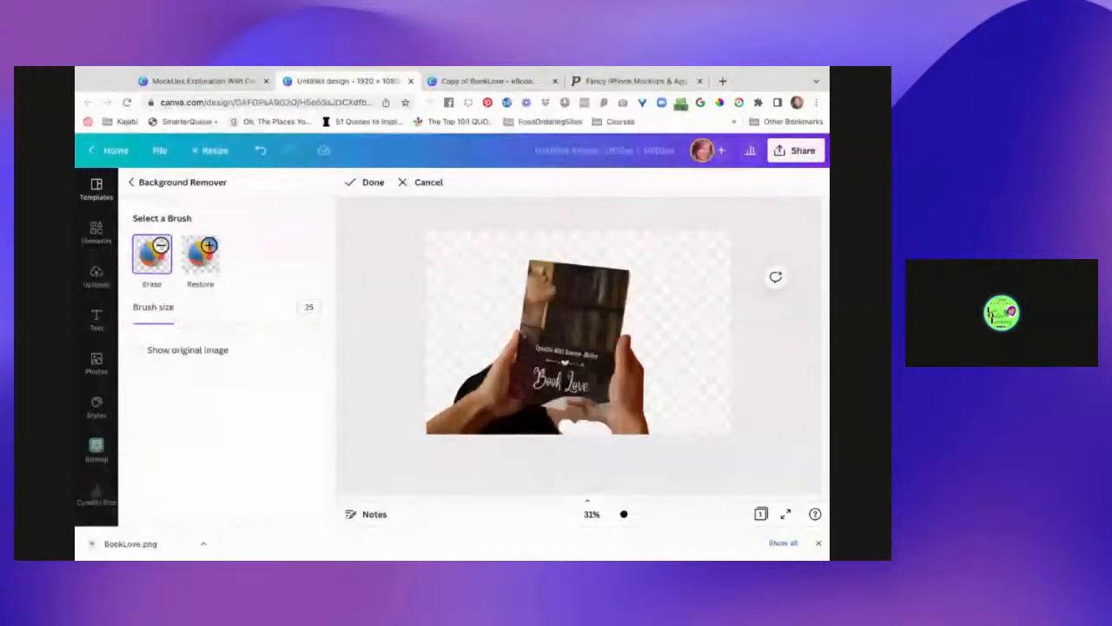
scroll(569, 426, up, 5)
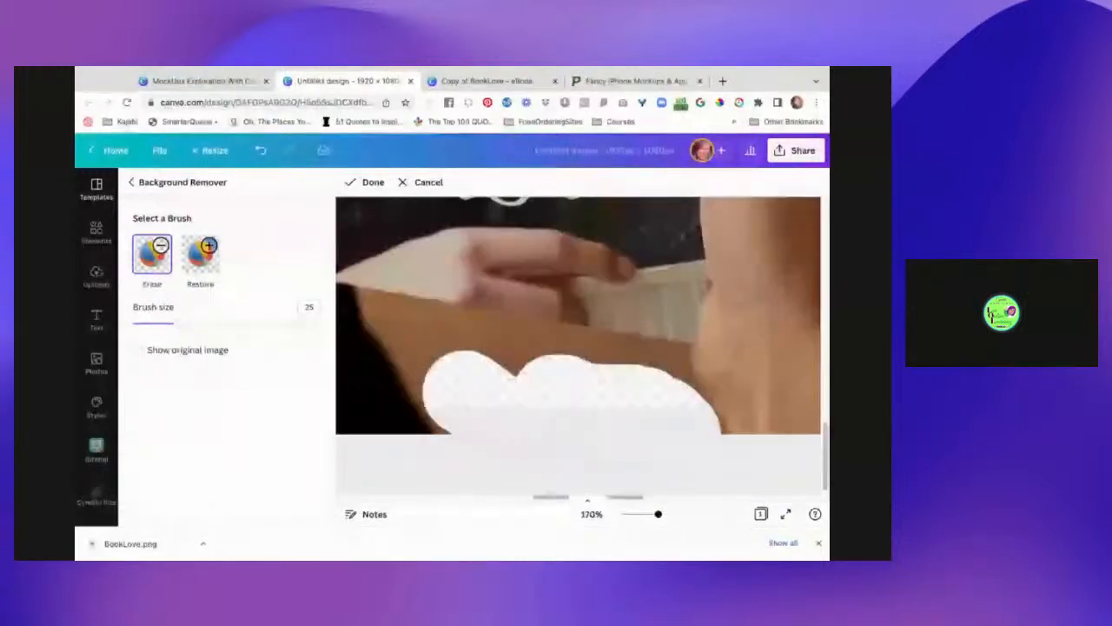
- Widen the cleared patch upward and wipe away the notch at its right edge
scroll(569, 417, up, 2)
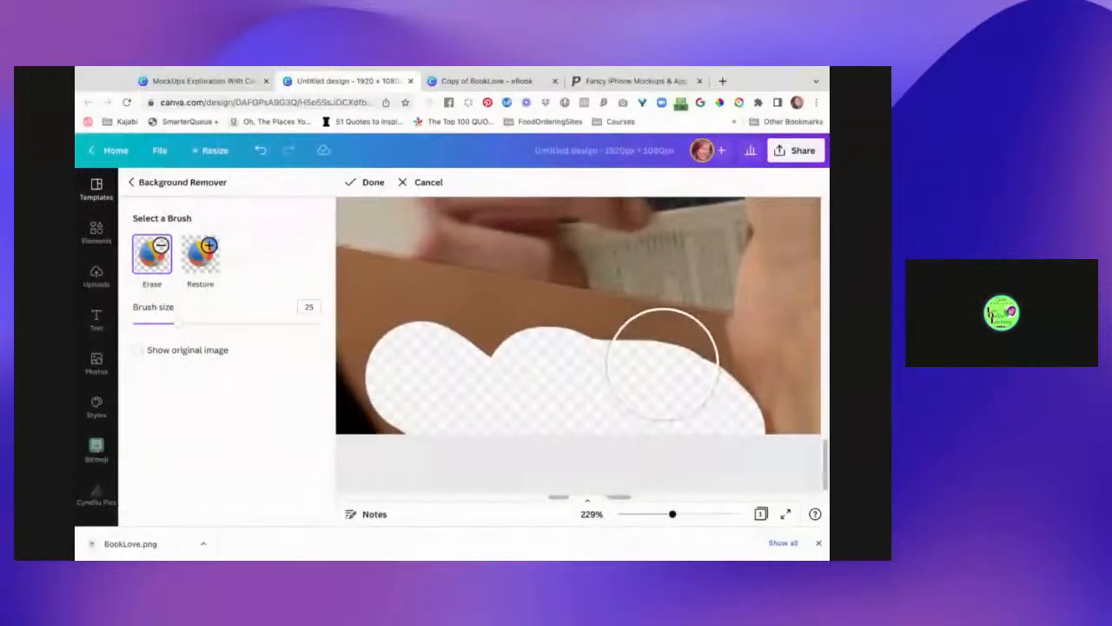
drag(662, 363, 648, 358)
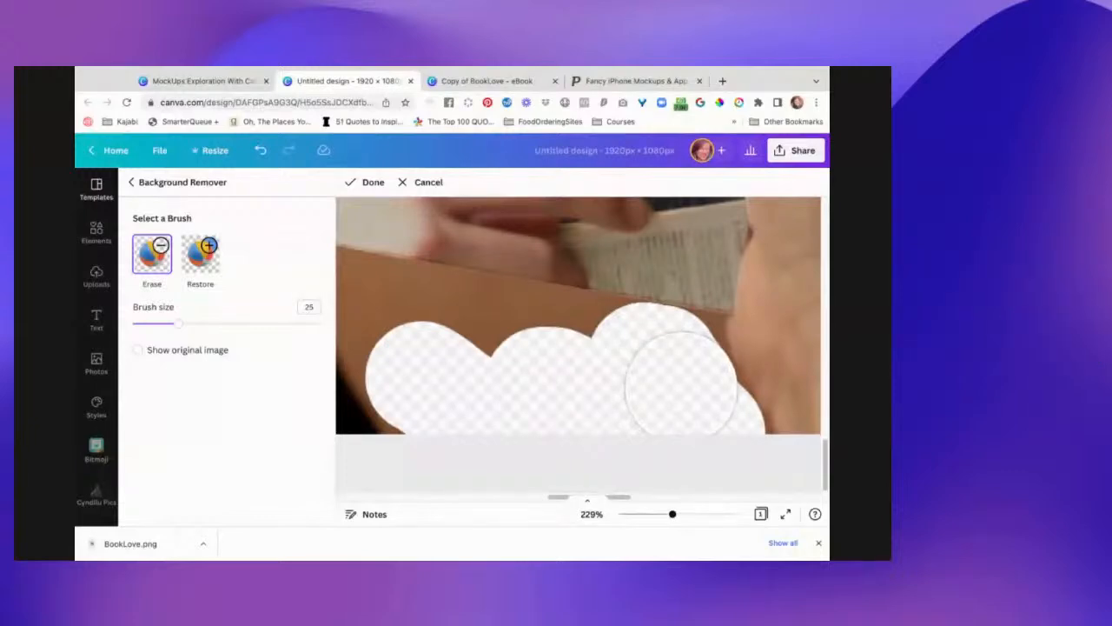
drag(681, 388, 695, 410)
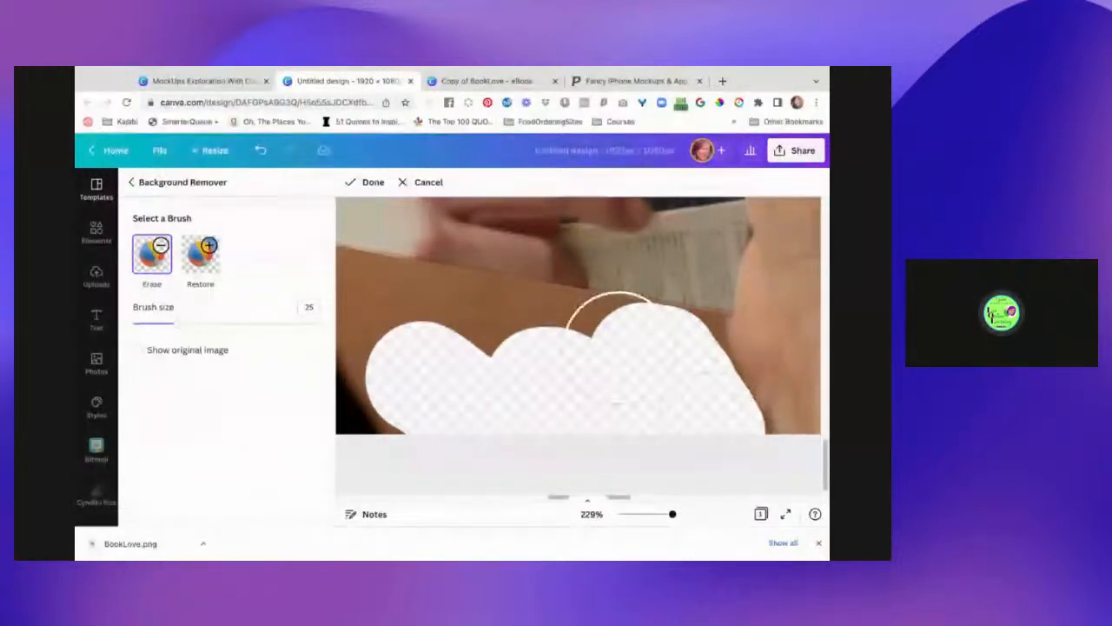
- At eraser size 12, clear the remaining background below the book on the right and left
click(154, 325)
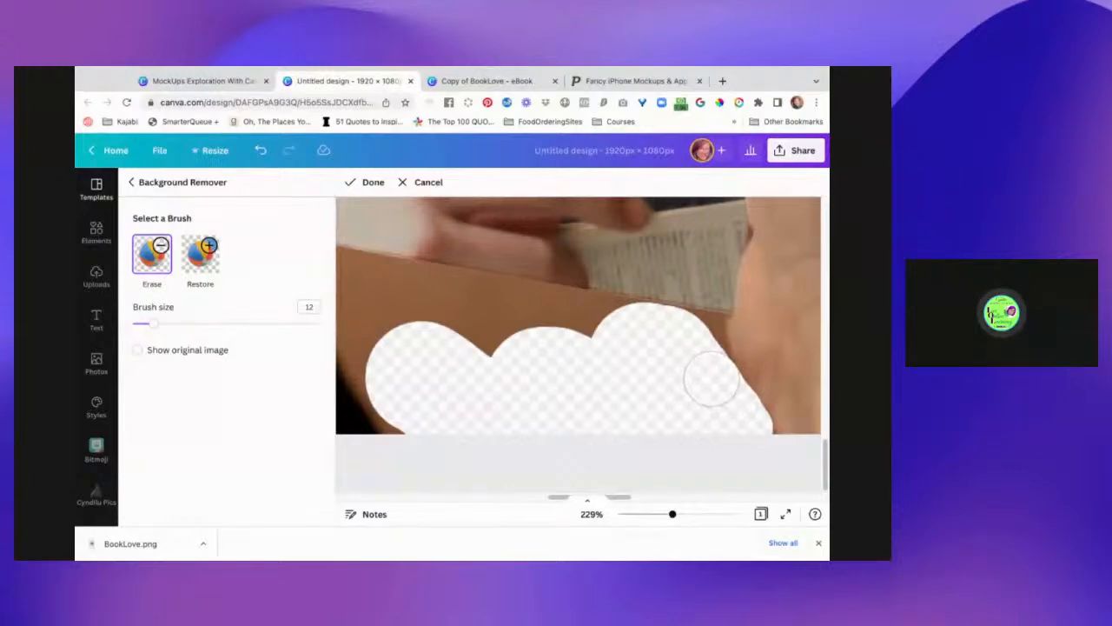
drag(715, 383, 718, 345)
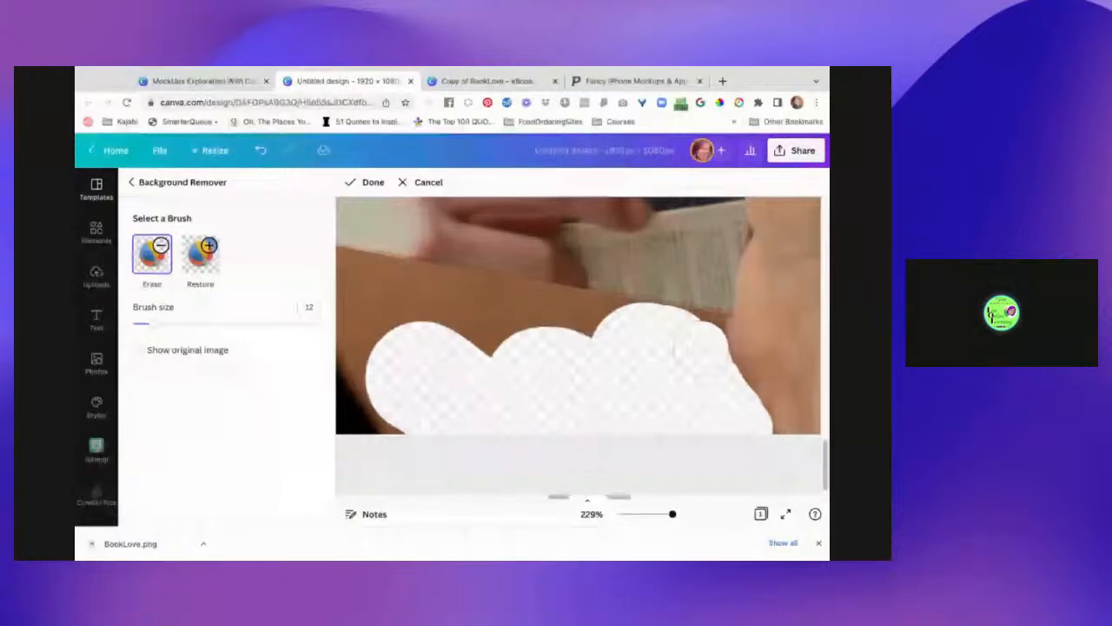
mouse_move(701, 348)
mouse_down()
mouse_move(700, 335)
mouse_move(682, 335)
mouse_up()
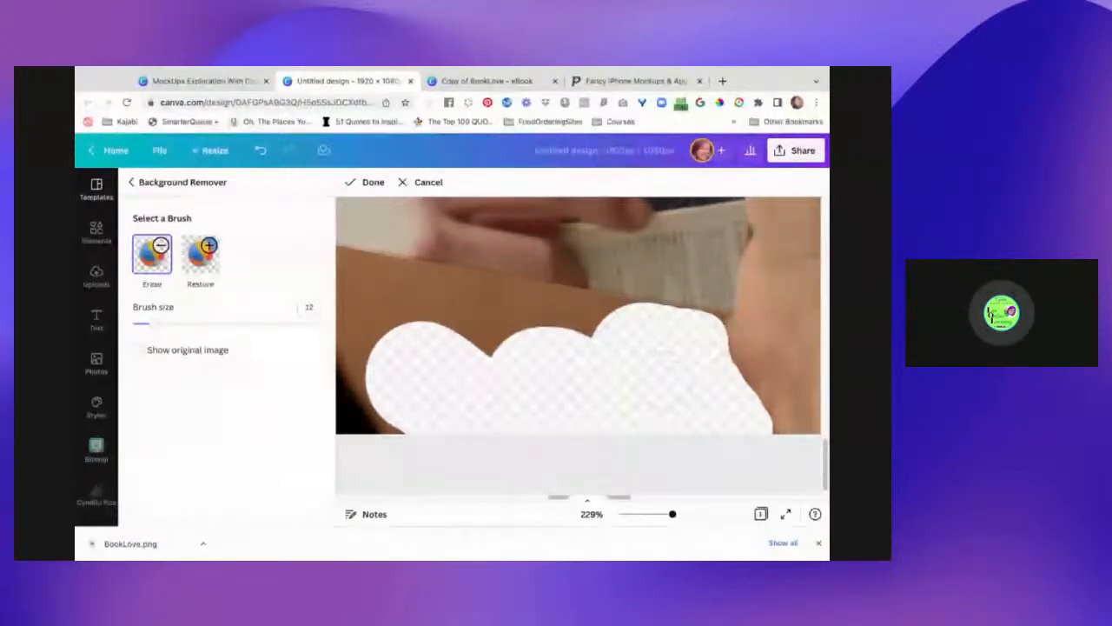
drag(534, 347, 447, 319)
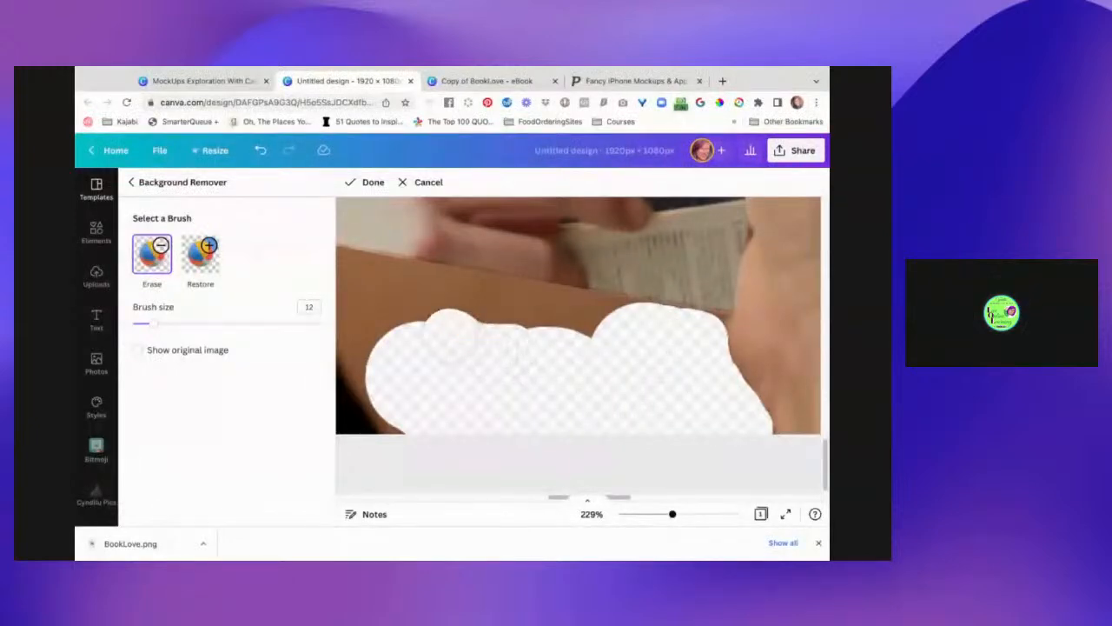
drag(451, 330, 417, 387)
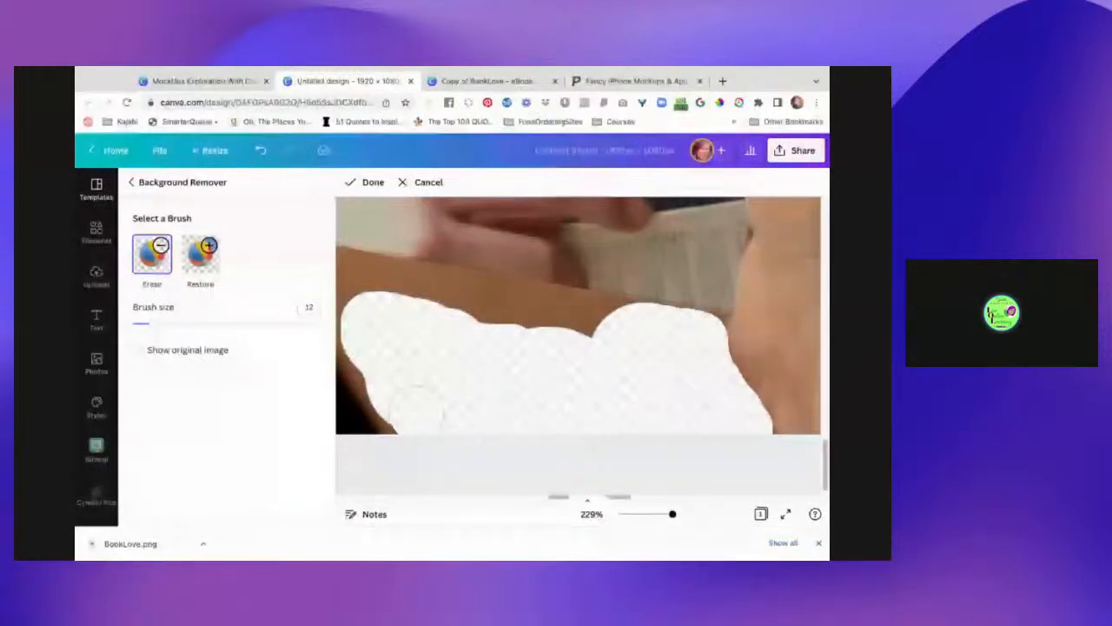
drag(387, 361, 365, 426)
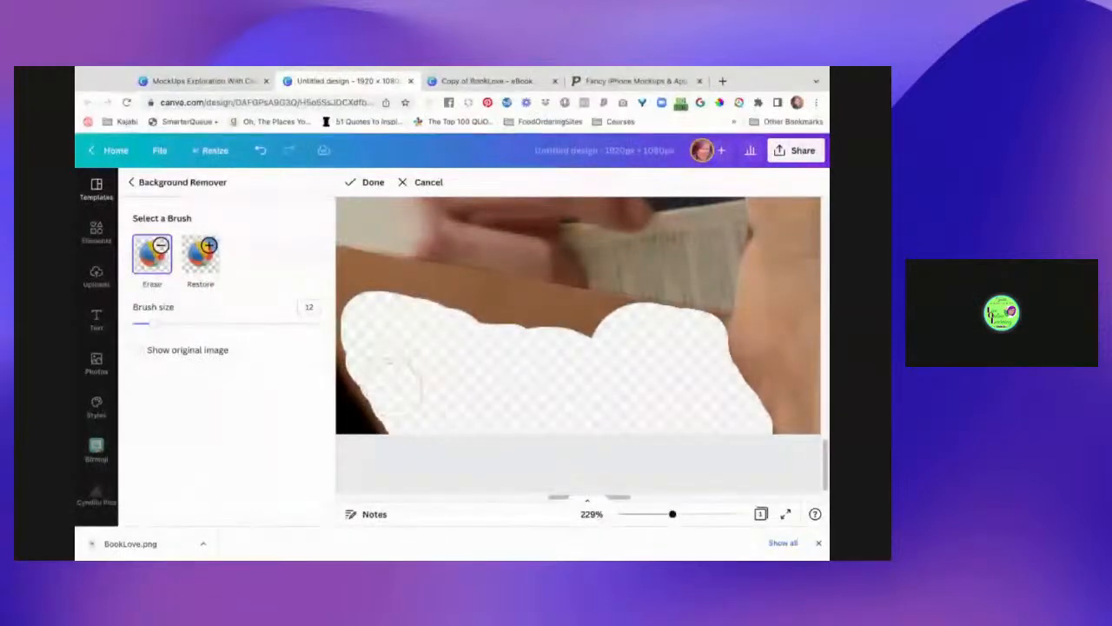
- Clean the cutout edges along the dark sleeve and the top border of the erased area
scroll(461, 374, left, 5)
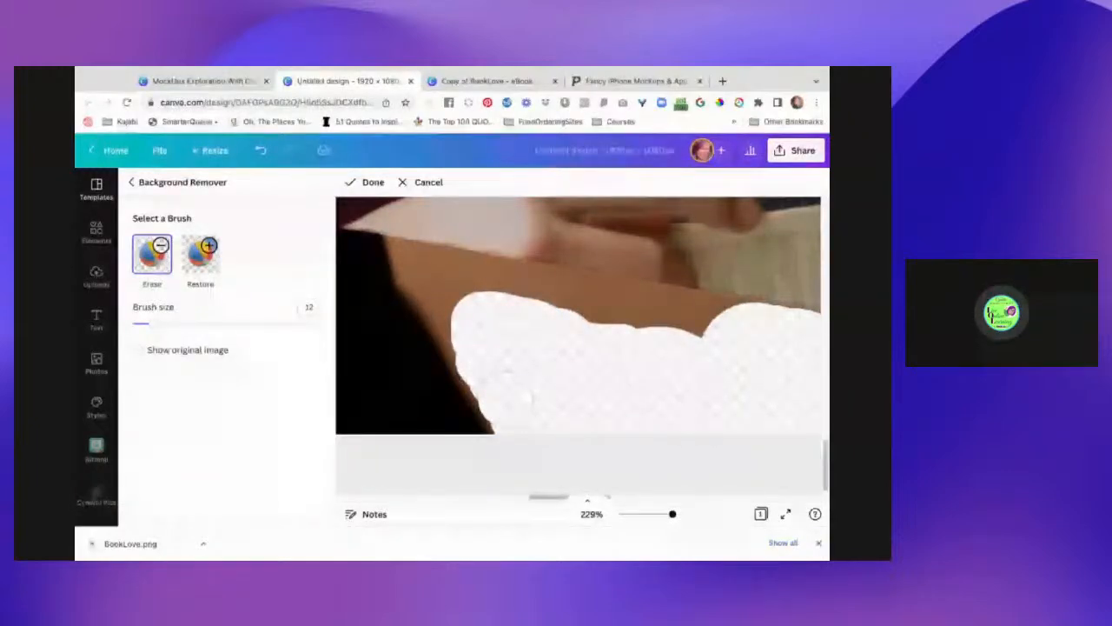
mouse_move(518, 409)
mouse_down()
mouse_move(431, 280)
mouse_move(519, 313)
mouse_move(639, 323)
mouse_move(690, 355)
mouse_move(720, 346)
mouse_move(704, 324)
mouse_move(652, 326)
mouse_move(484, 294)
mouse_up()
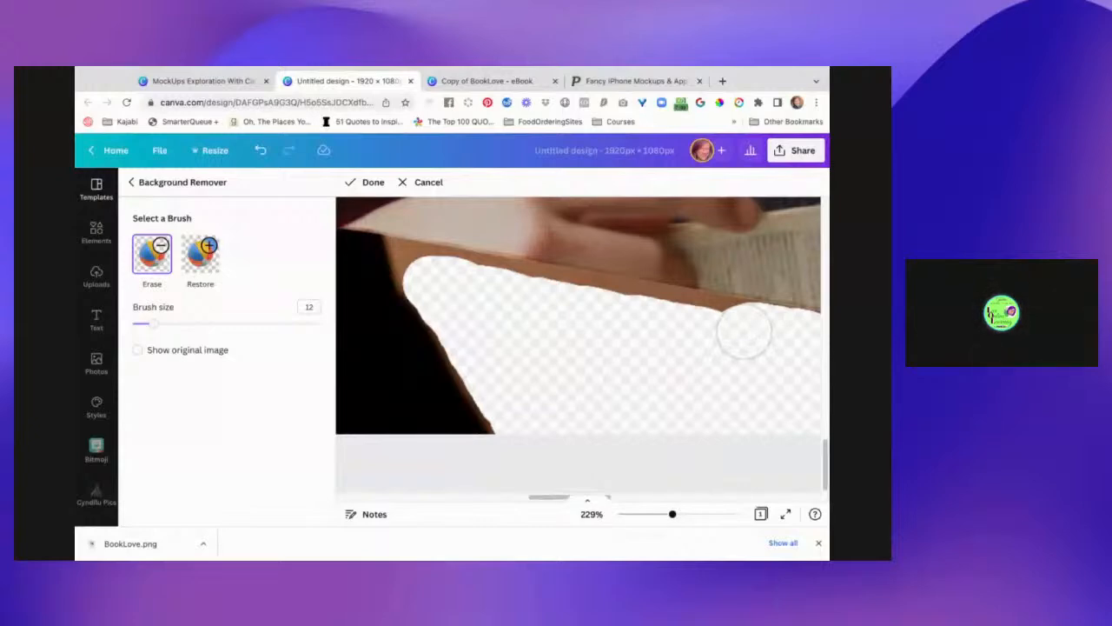
mouse_move(744, 331)
mouse_down()
mouse_move(666, 319)
mouse_move(736, 324)
mouse_up()
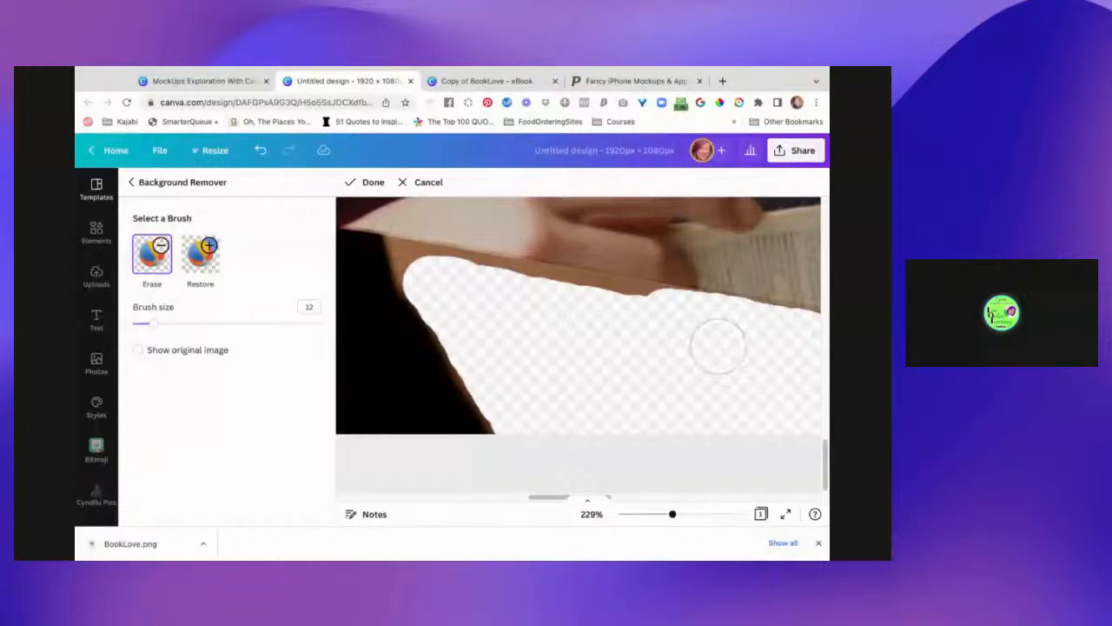
mouse_move(628, 290)
mouse_down()
mouse_move(655, 288)
mouse_move(622, 304)
mouse_up()
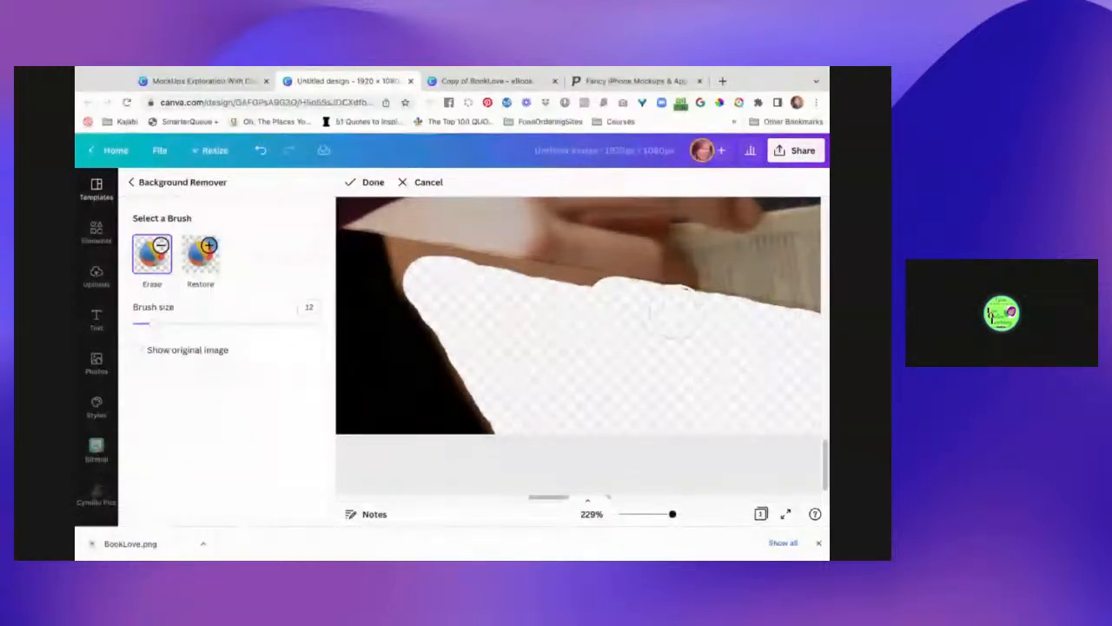
drag(680, 313, 702, 315)
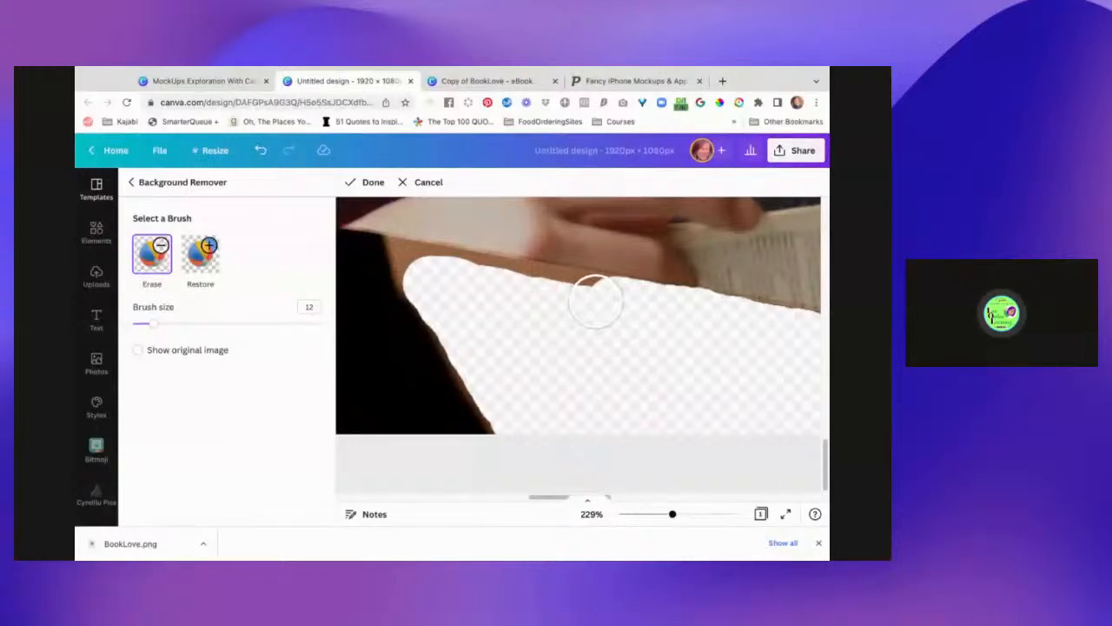
- Erase the leftover background patch at the cutout's left corner
scroll(608, 399, up, 2)
scroll(609, 400, up, 1)
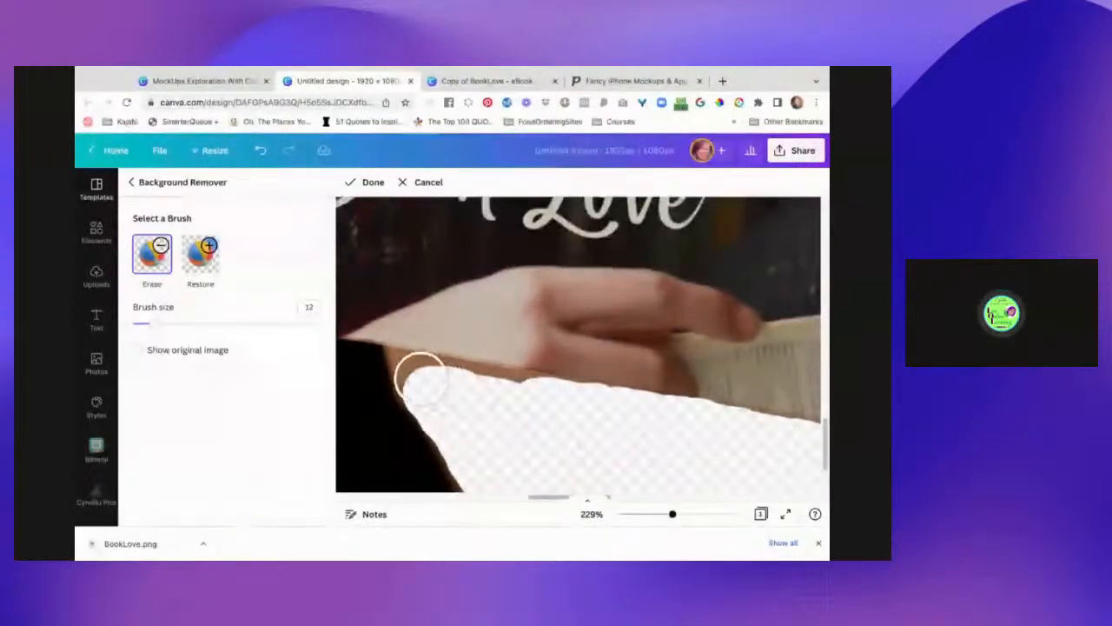
drag(419, 379, 526, 401)
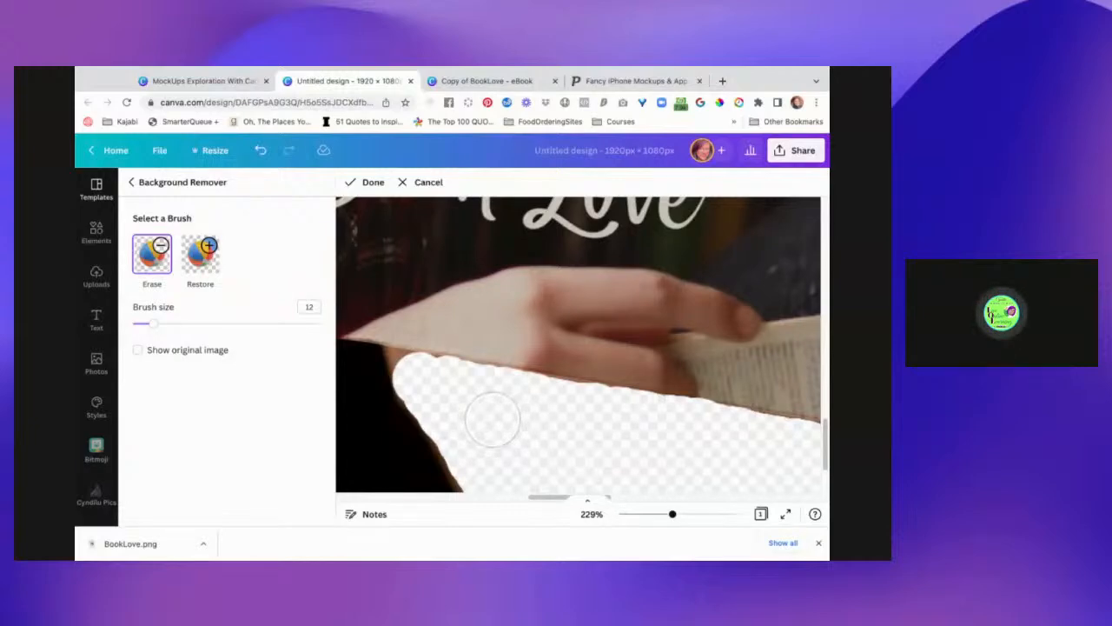
- Lower the brush size to 4 and refine the cutout corner below the hand
drag(152, 324, 138, 323)
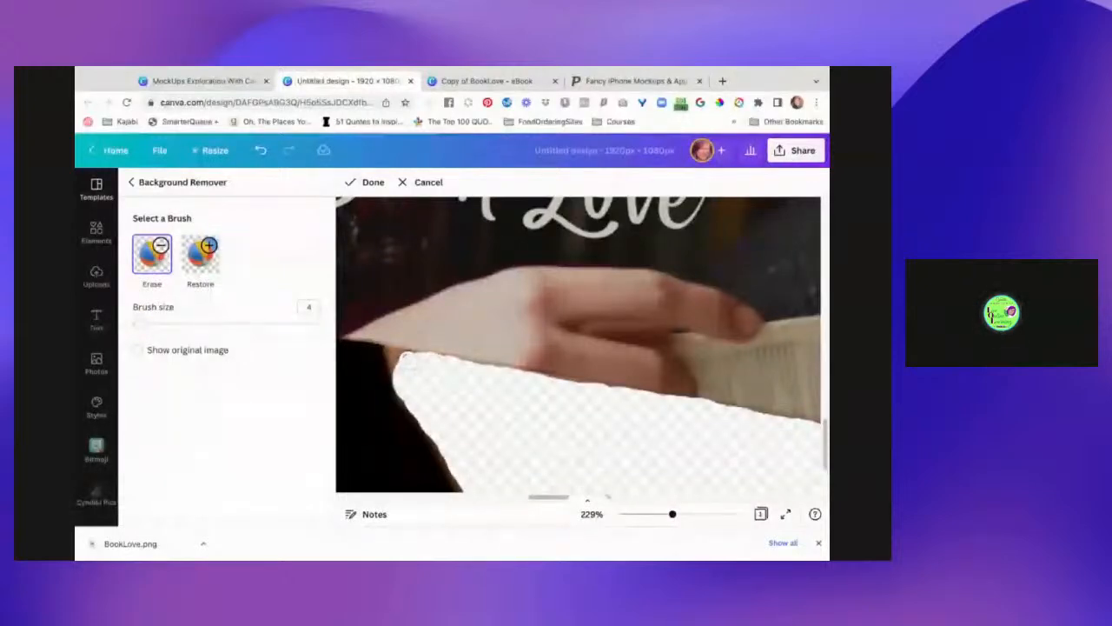
drag(408, 361, 399, 358)
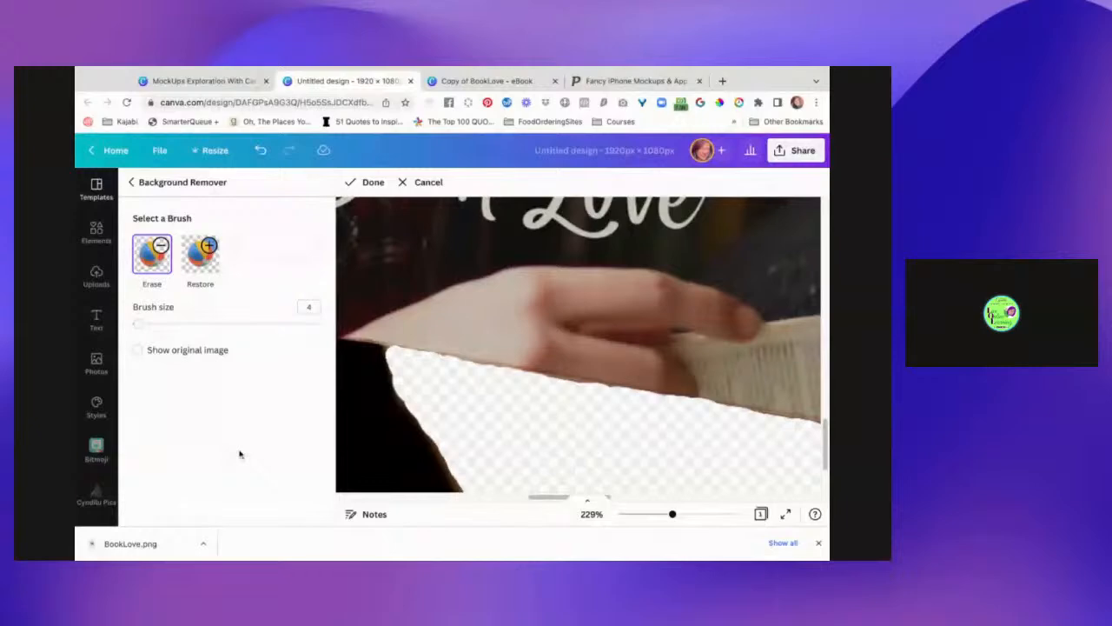
scroll(436, 424, down, 3)
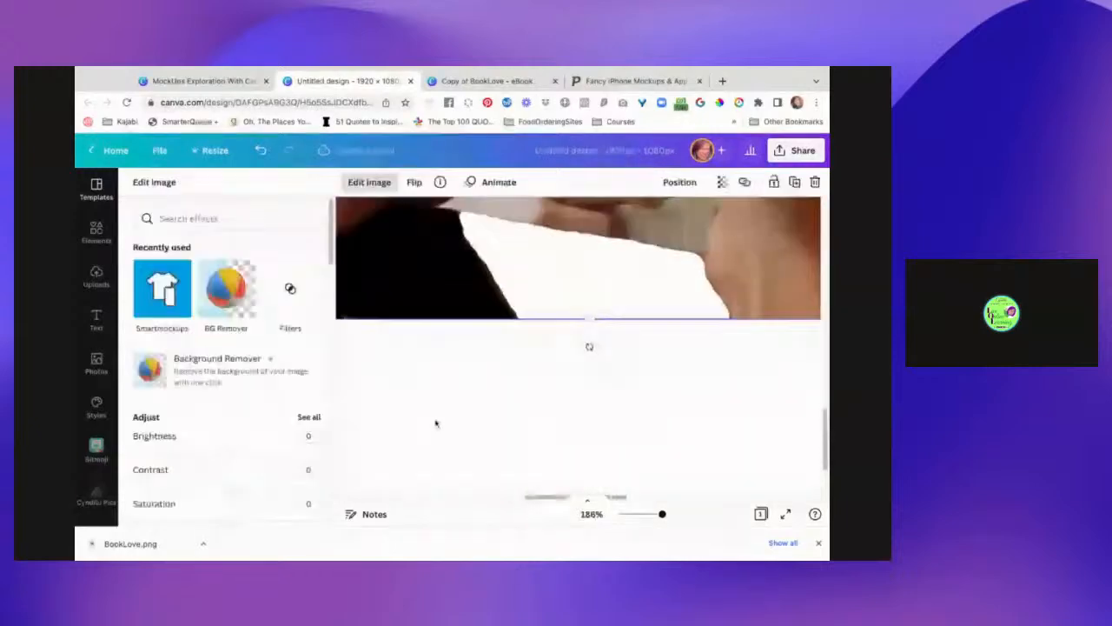
- Zoom out to 40% and drag the book-in-hands cutout down-left onto the page's bottom edge
scroll(401, 481, down, 2)
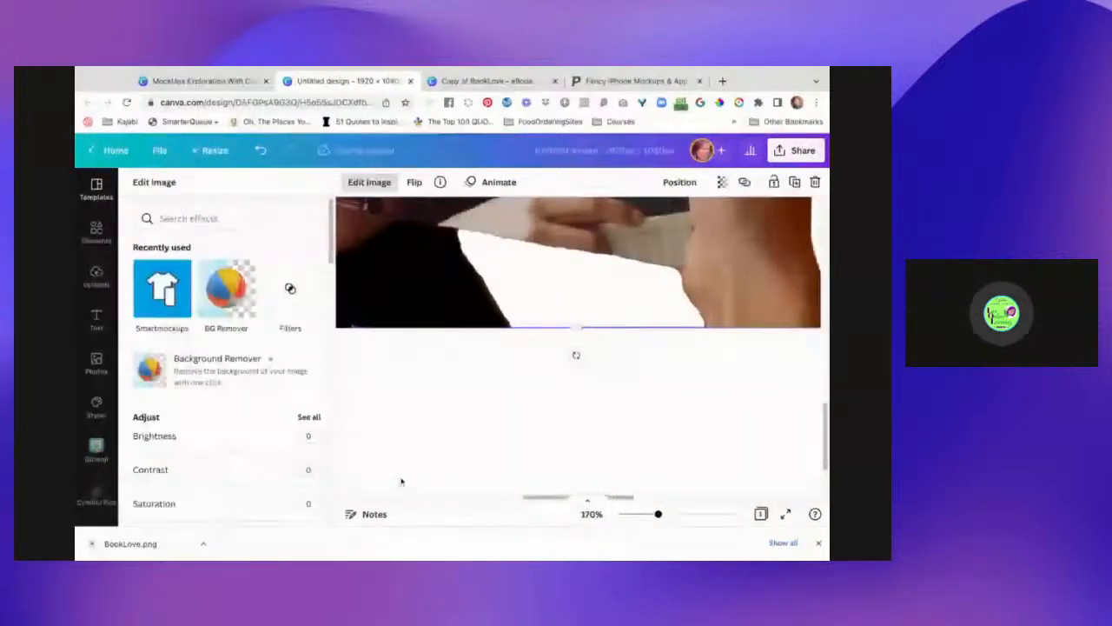
scroll(401, 482, down, 3)
scroll(401, 481, down, 4)
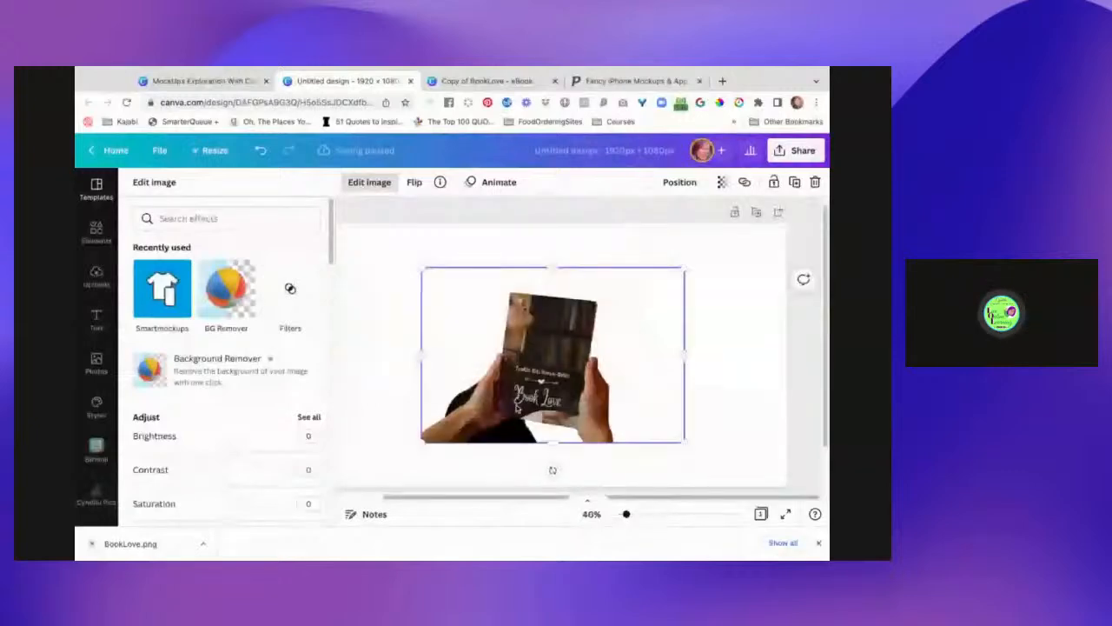
drag(516, 409, 428, 452)
scroll(552, 461, left, 1)
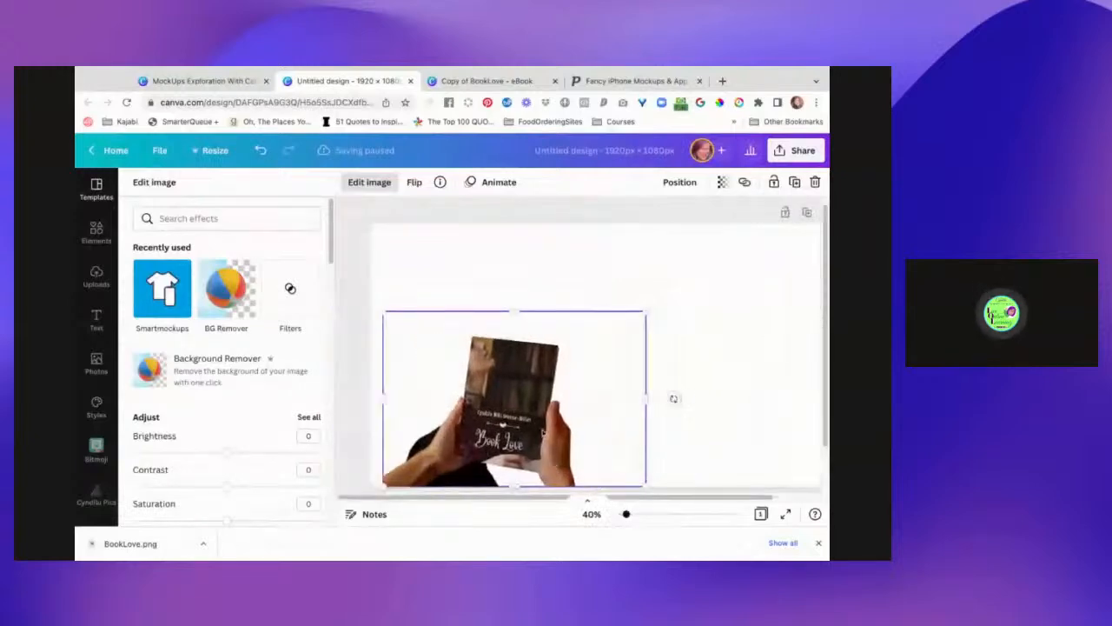
scroll(523, 438, right, 1)
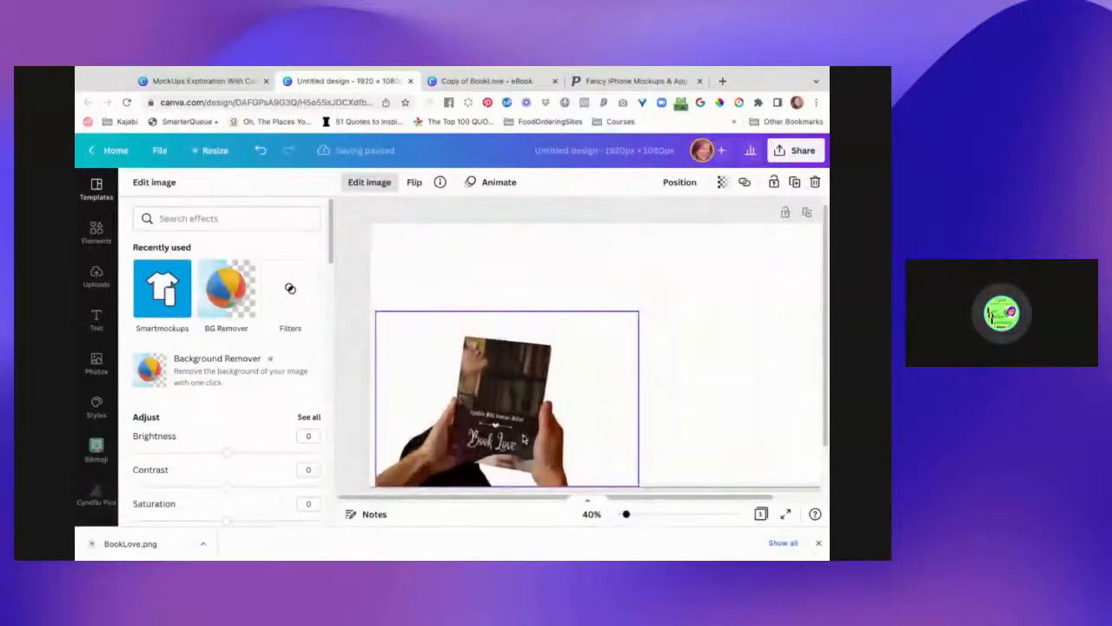
scroll(524, 439, right, 1)
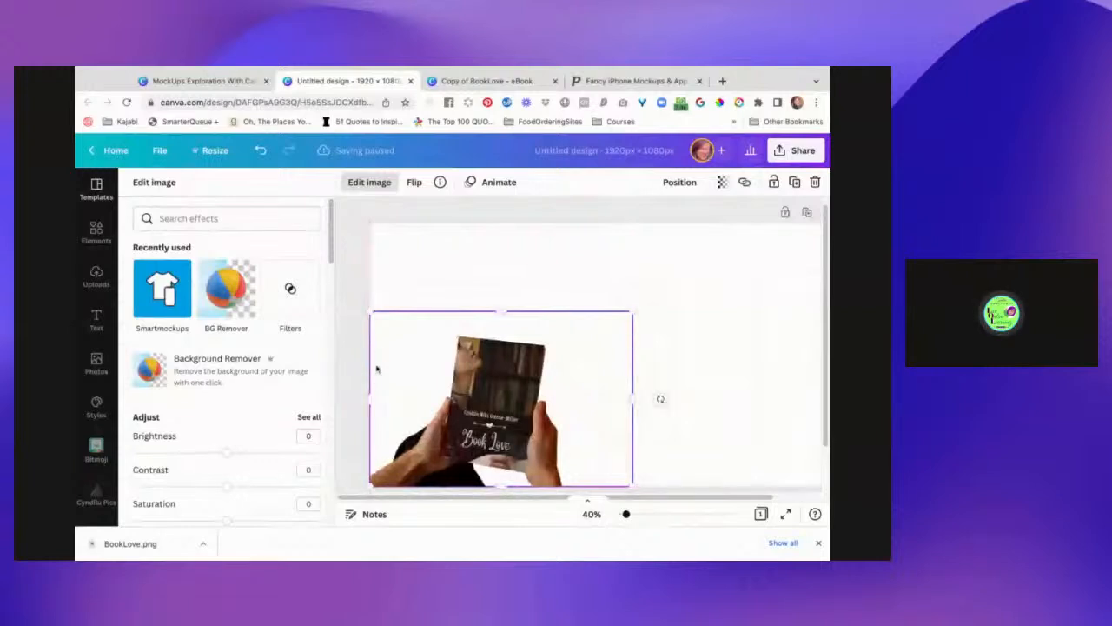
- Close the image editing options and enlarge the book-in-hands image by its corner handle
click(369, 182)
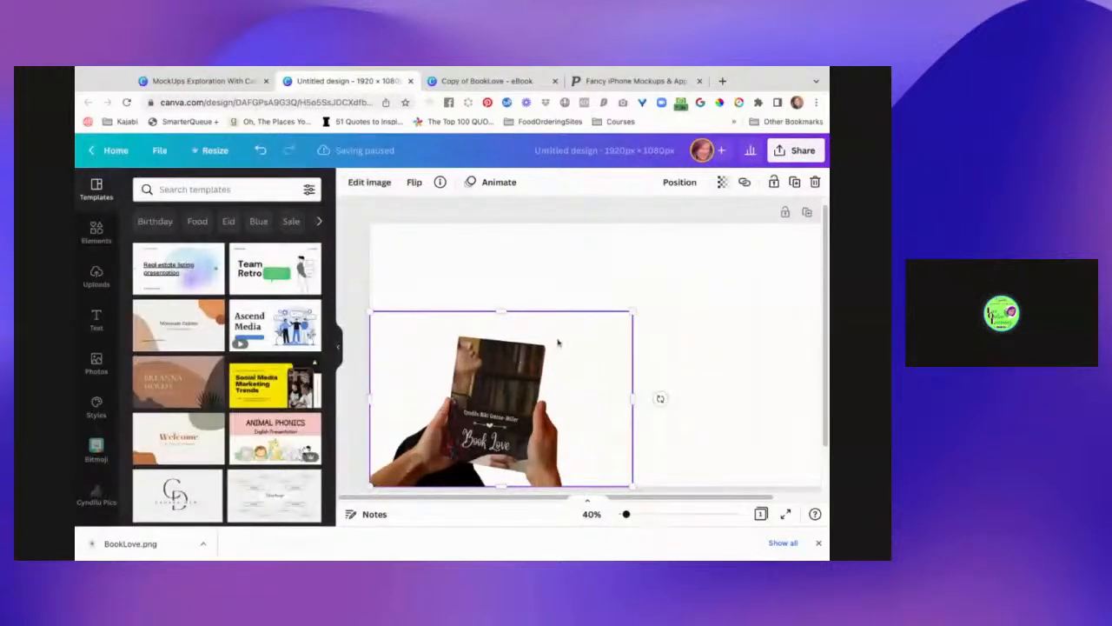
drag(634, 310, 764, 223)
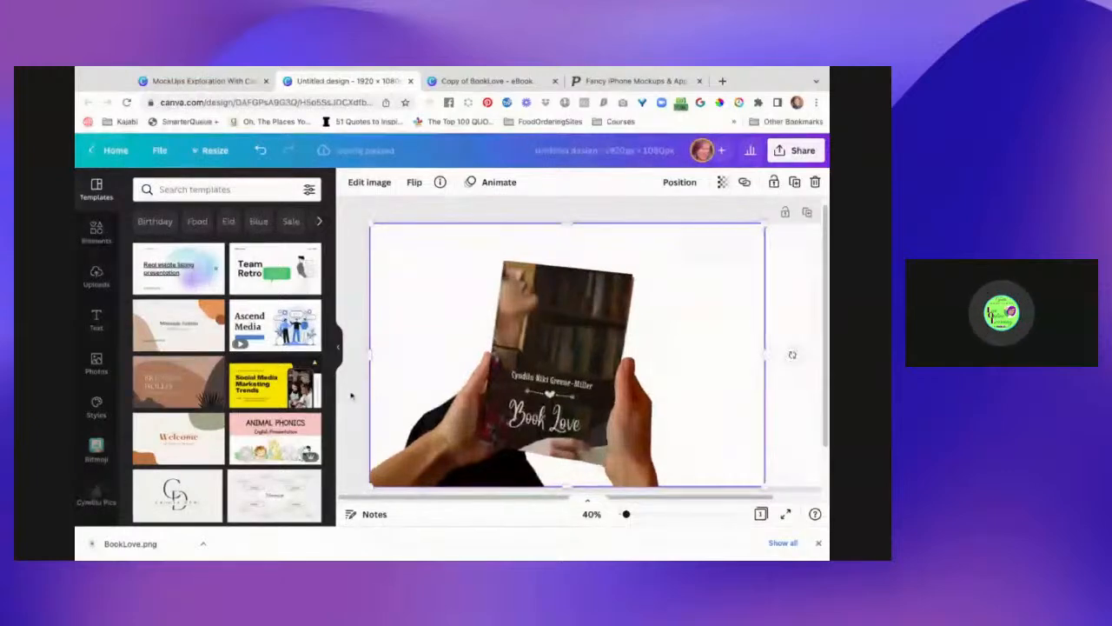
click(351, 394)
- Select the page and bring up the Photos stock library
scroll(691, 410, right, 3)
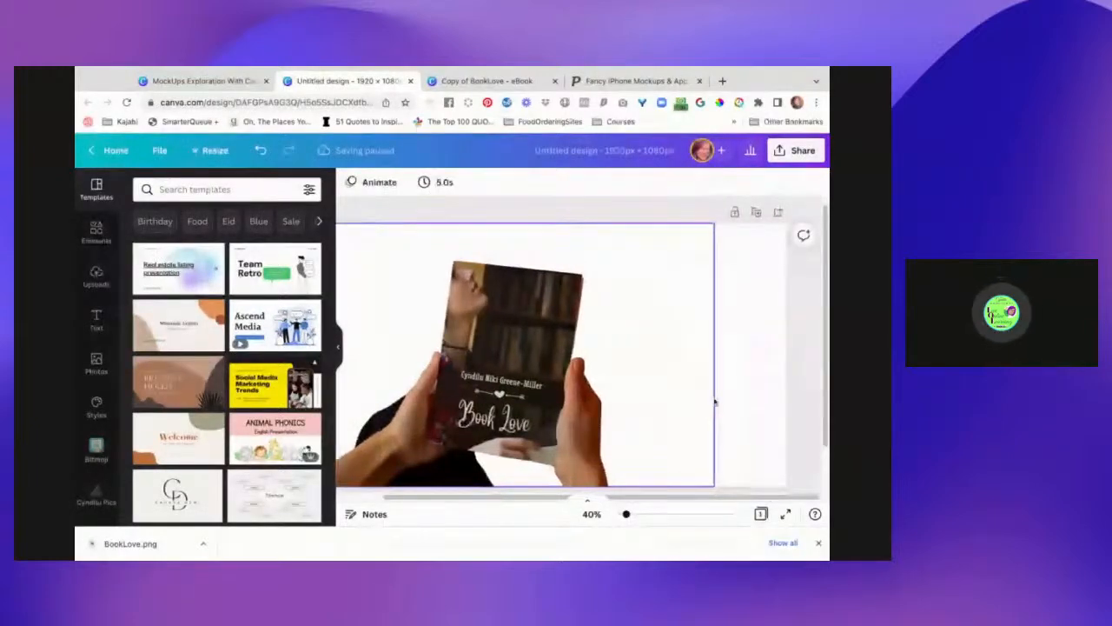
click(715, 402)
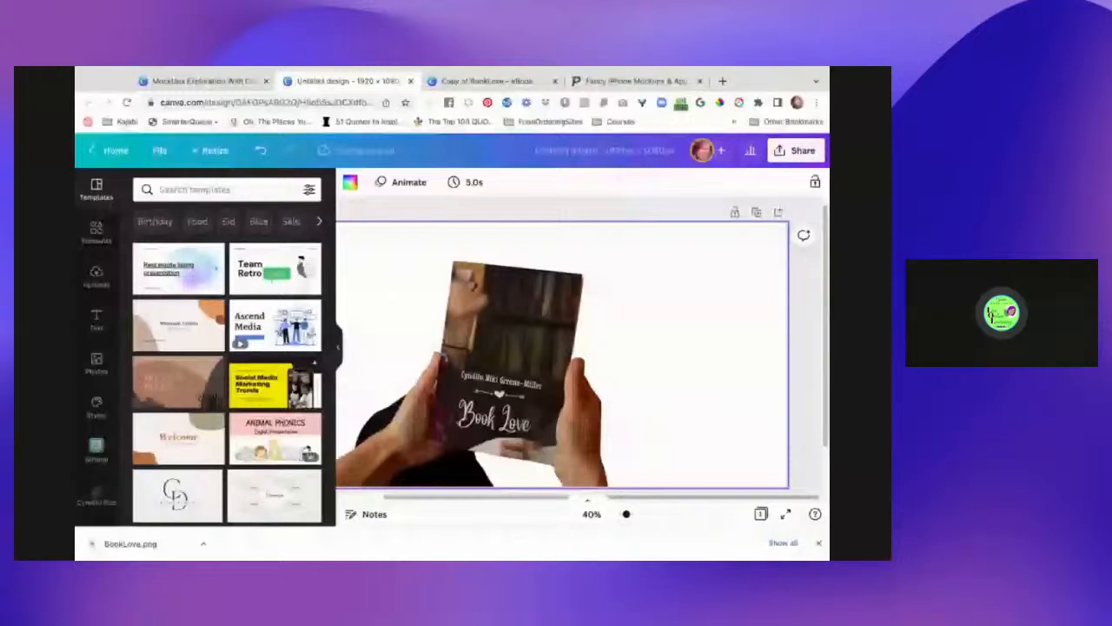
click(96, 354)
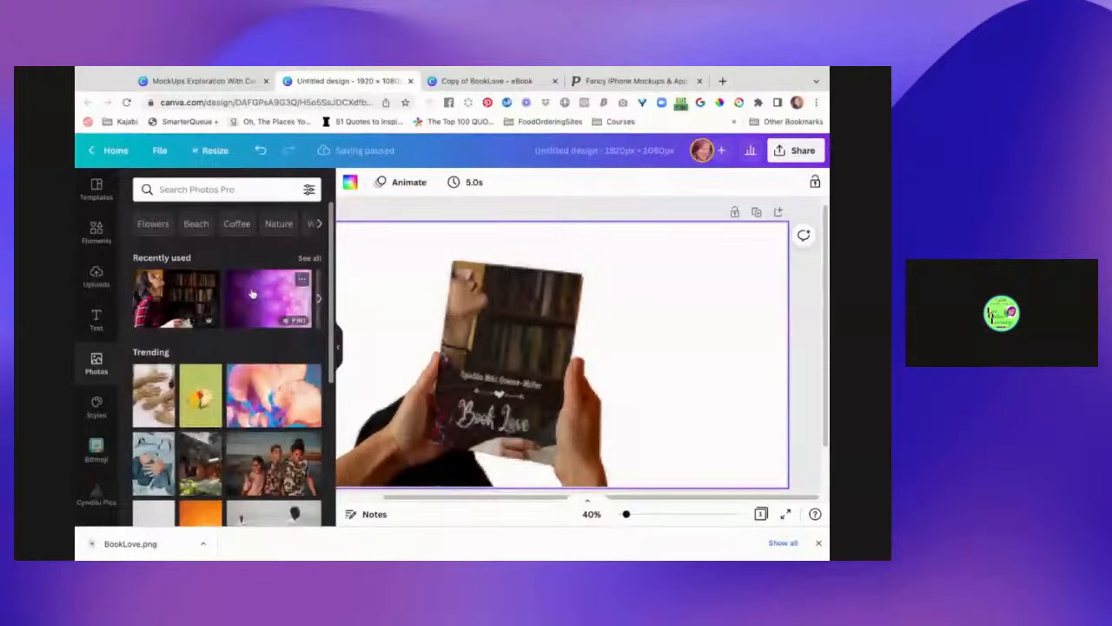
drag(252, 294, 732, 277)
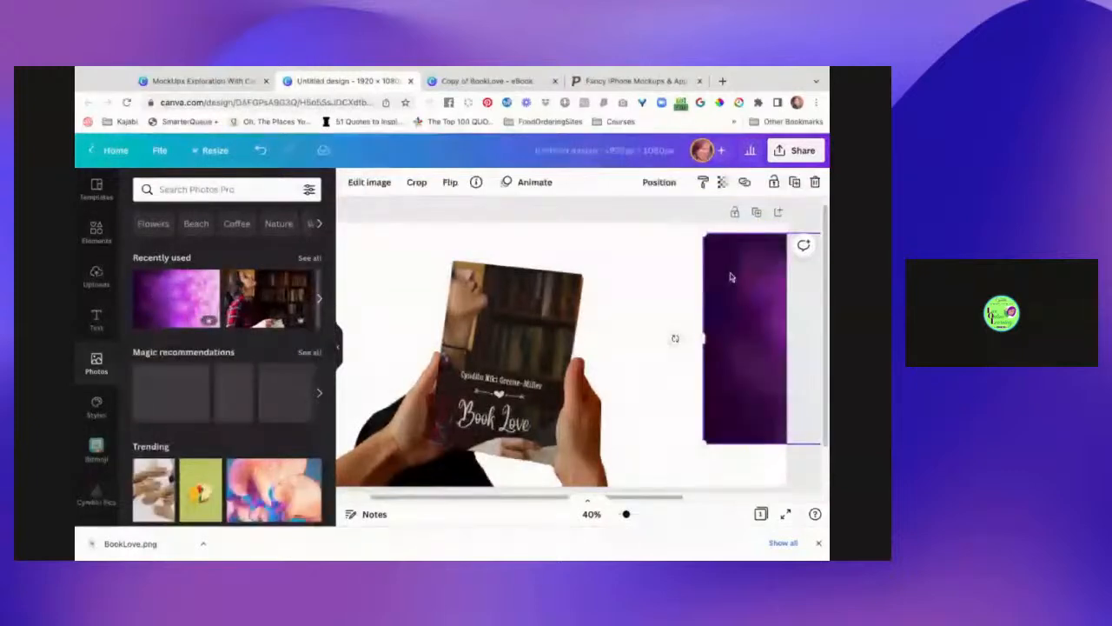
click(702, 347)
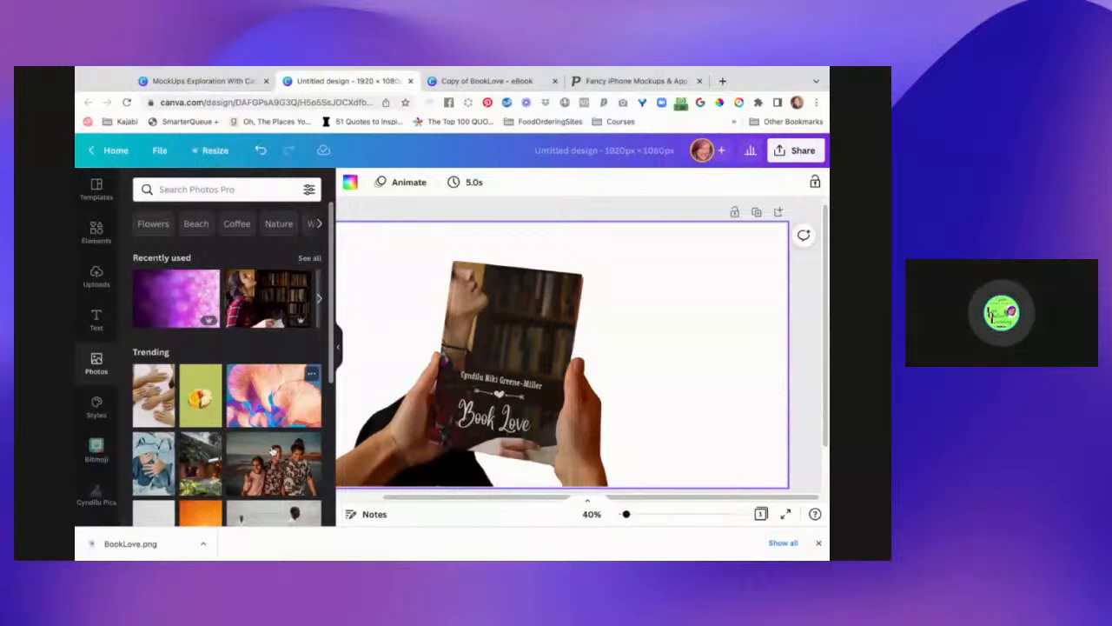
scroll(273, 451, down, 5)
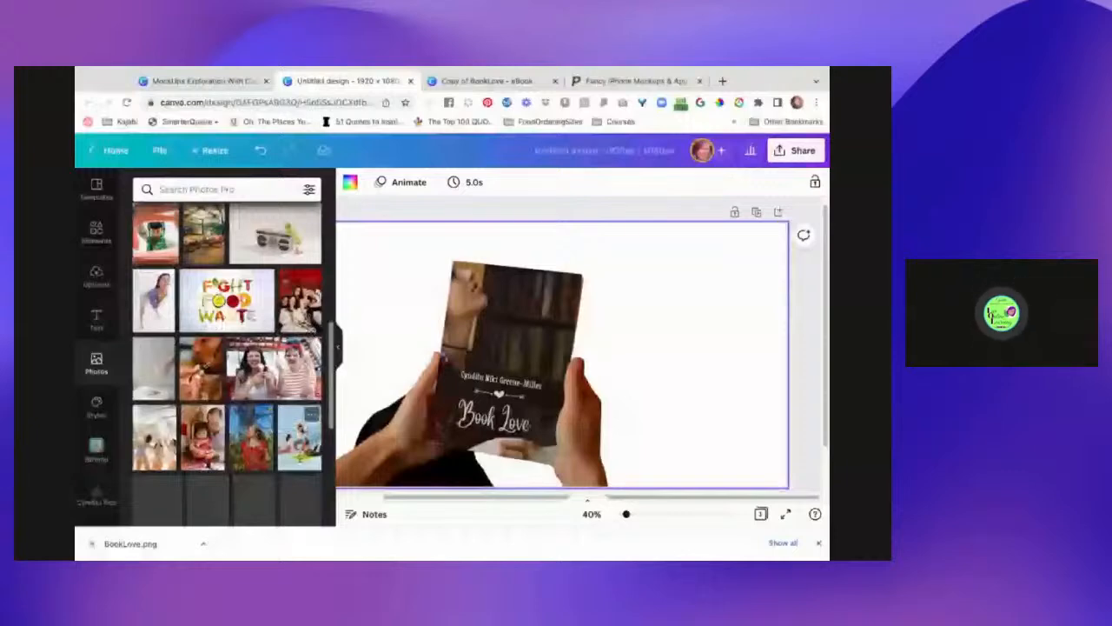
scroll(226, 347, down, 3)
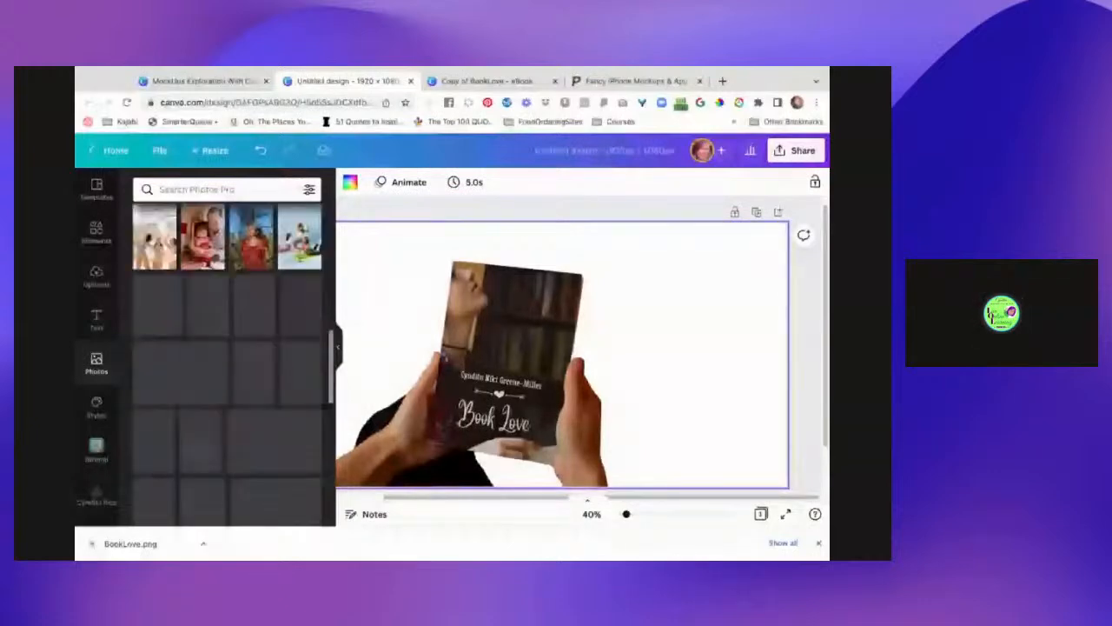
click(734, 344)
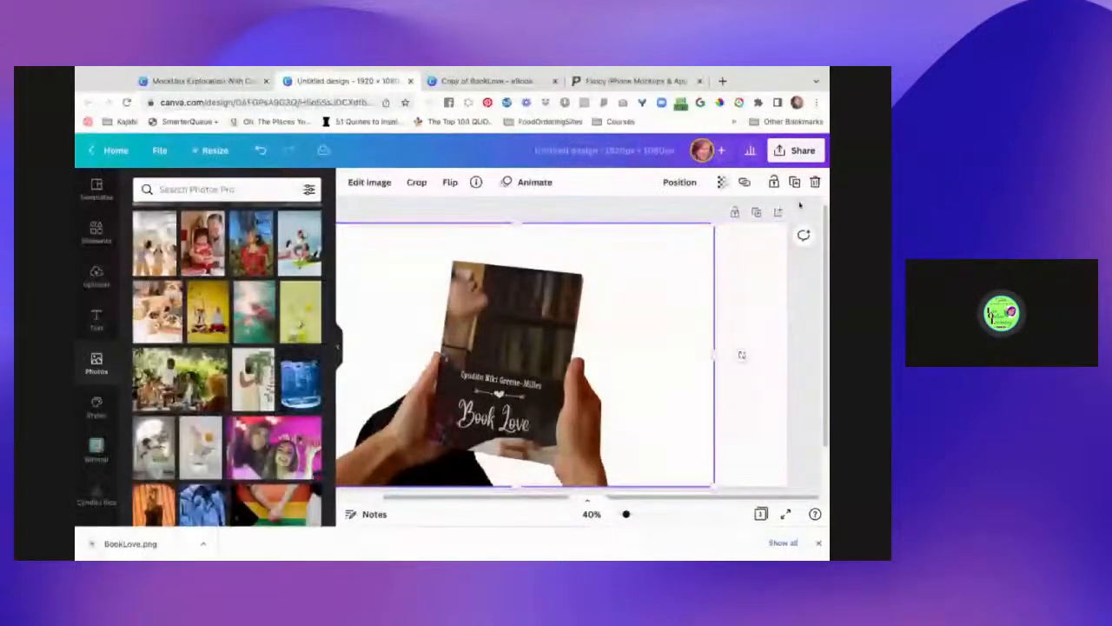
click(773, 182)
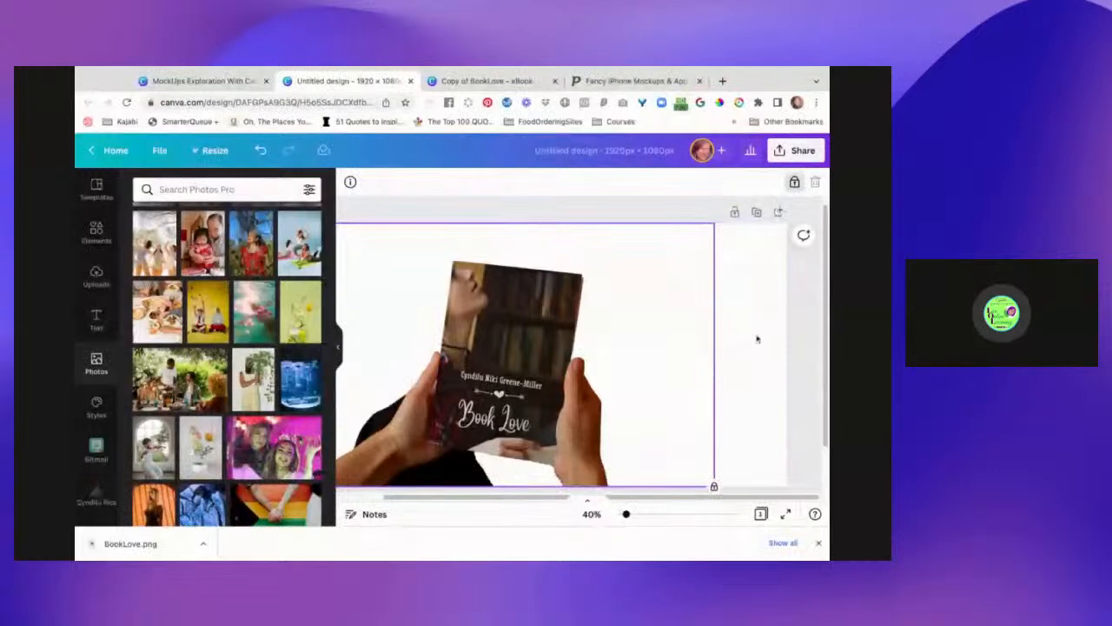
click(794, 182)
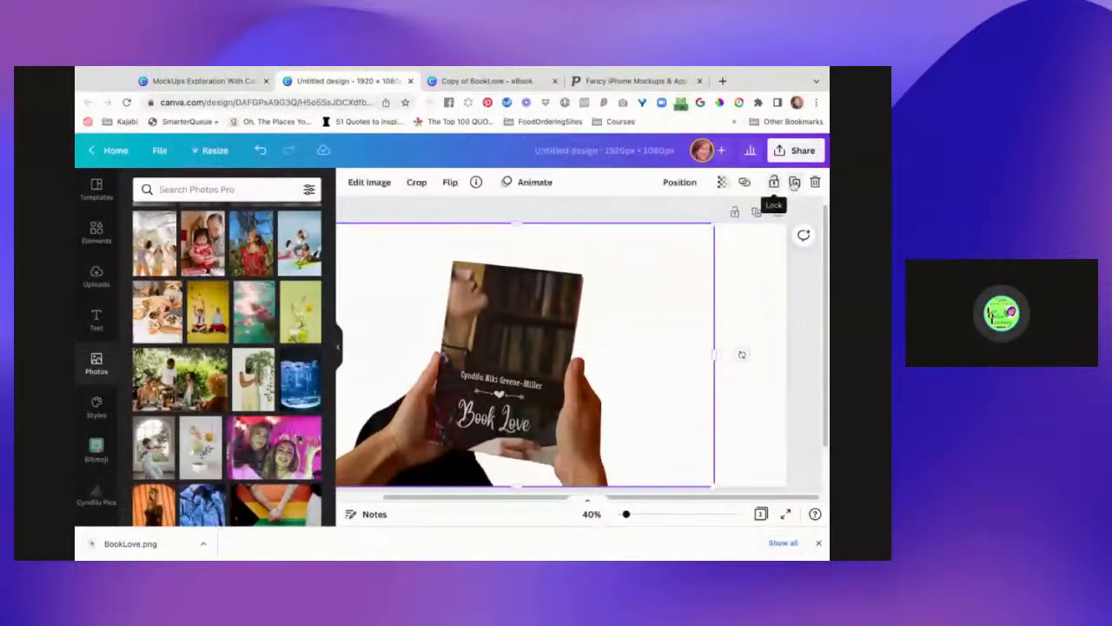
- Resize the book photo by its right edge and corner to about 1,330 wide, then select the page
drag(714, 353, 631, 364)
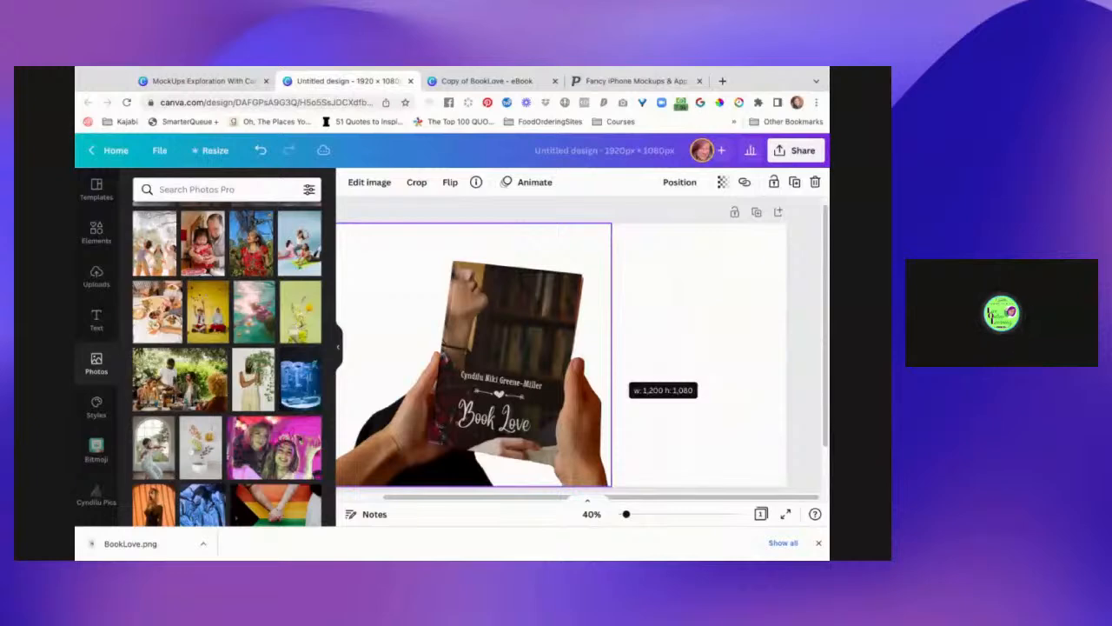
drag(611, 223, 642, 233)
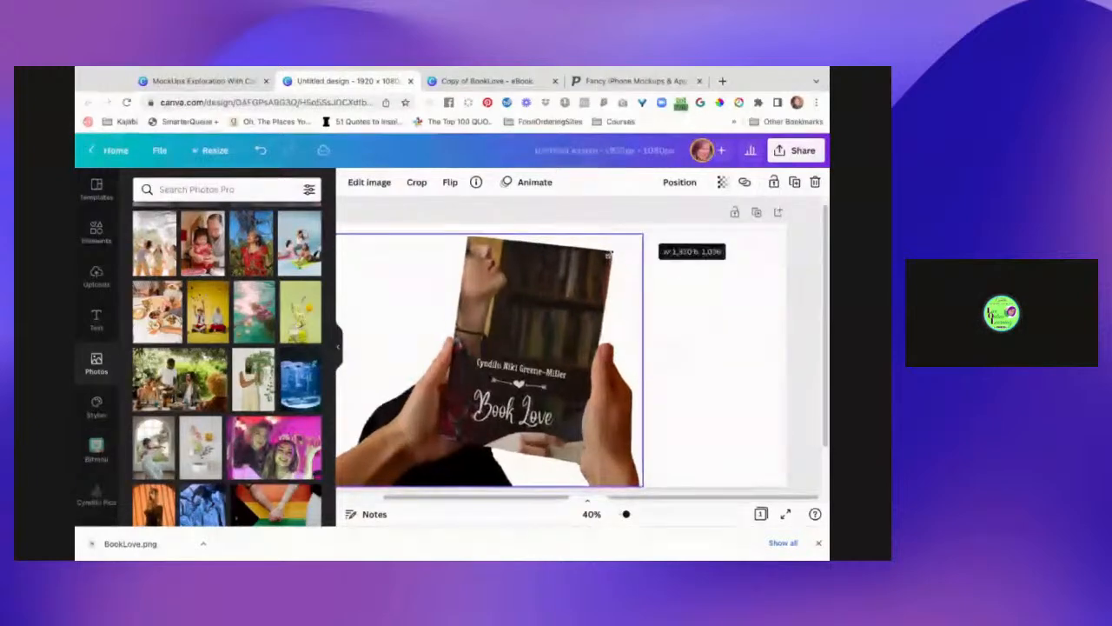
click(690, 293)
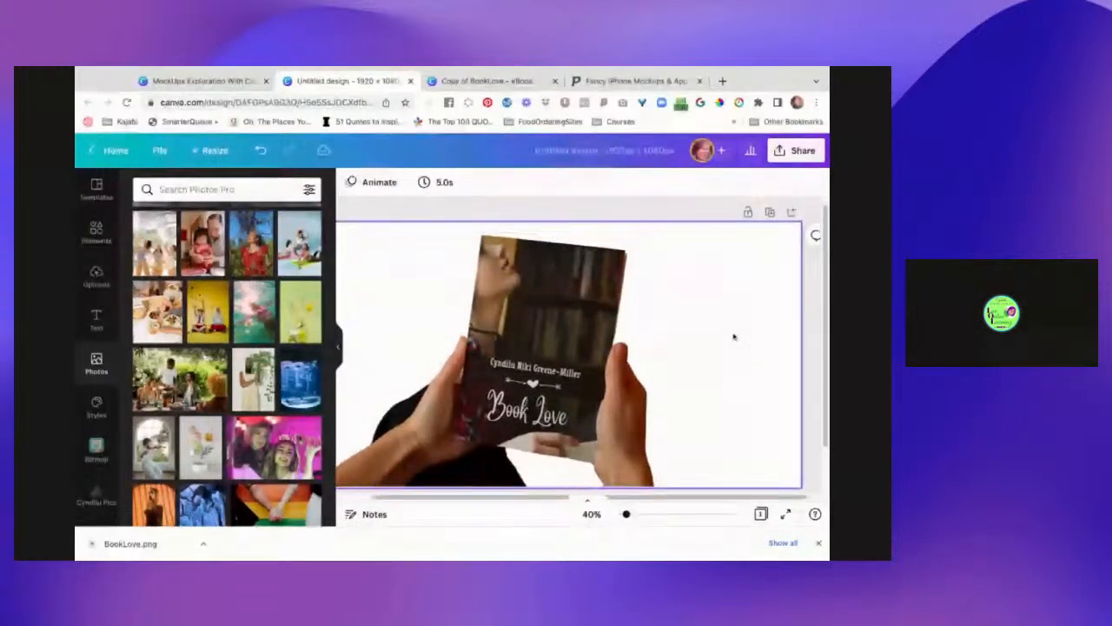
click(598, 370)
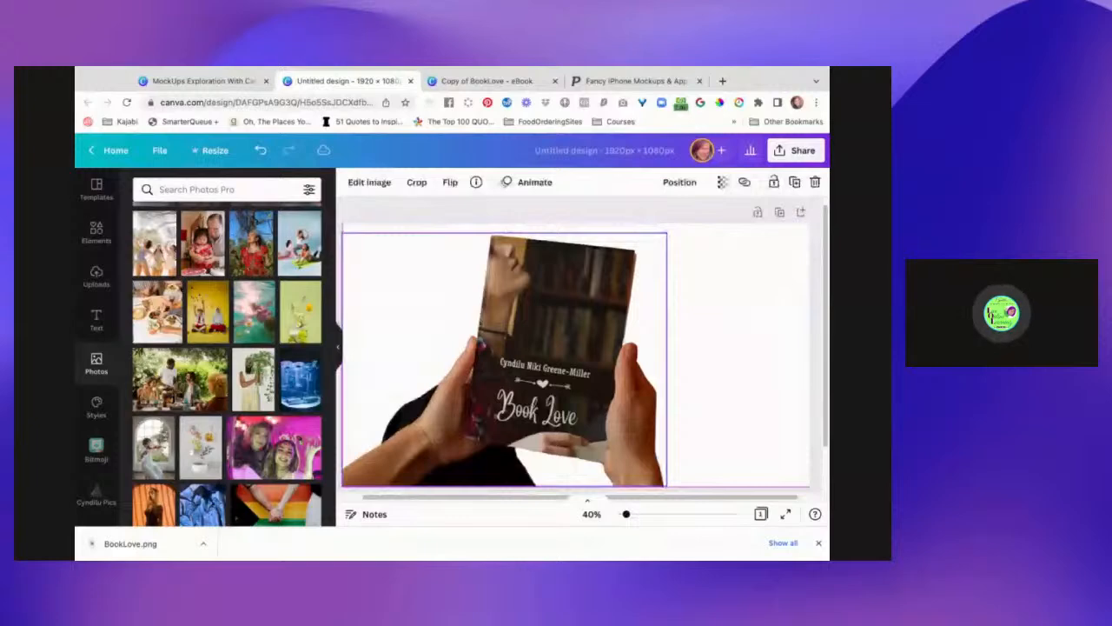
click(659, 224)
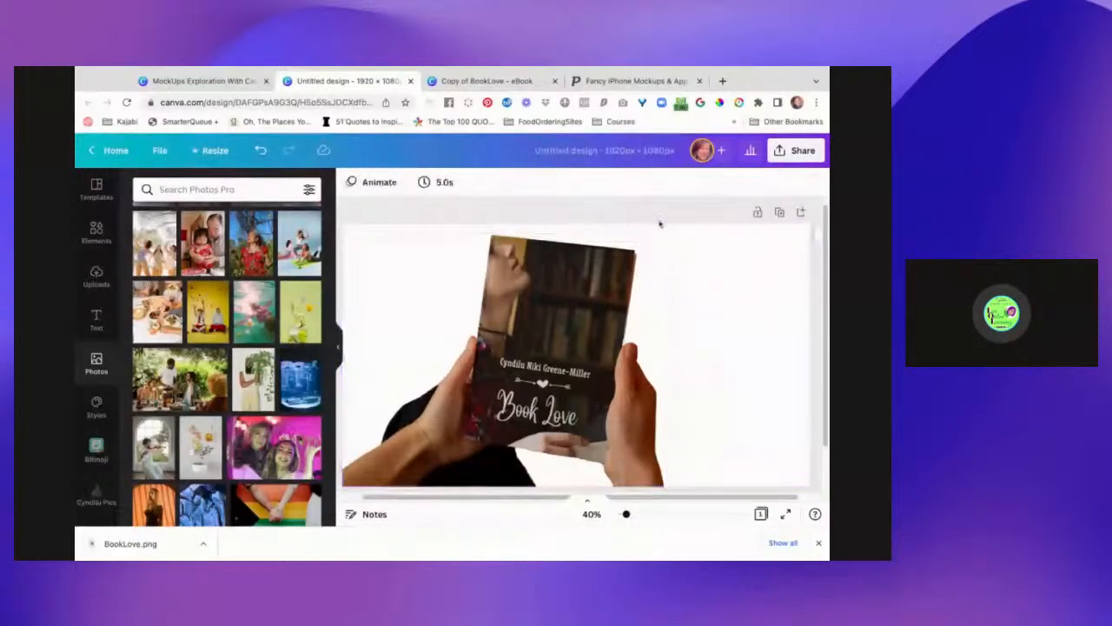
click(727, 354)
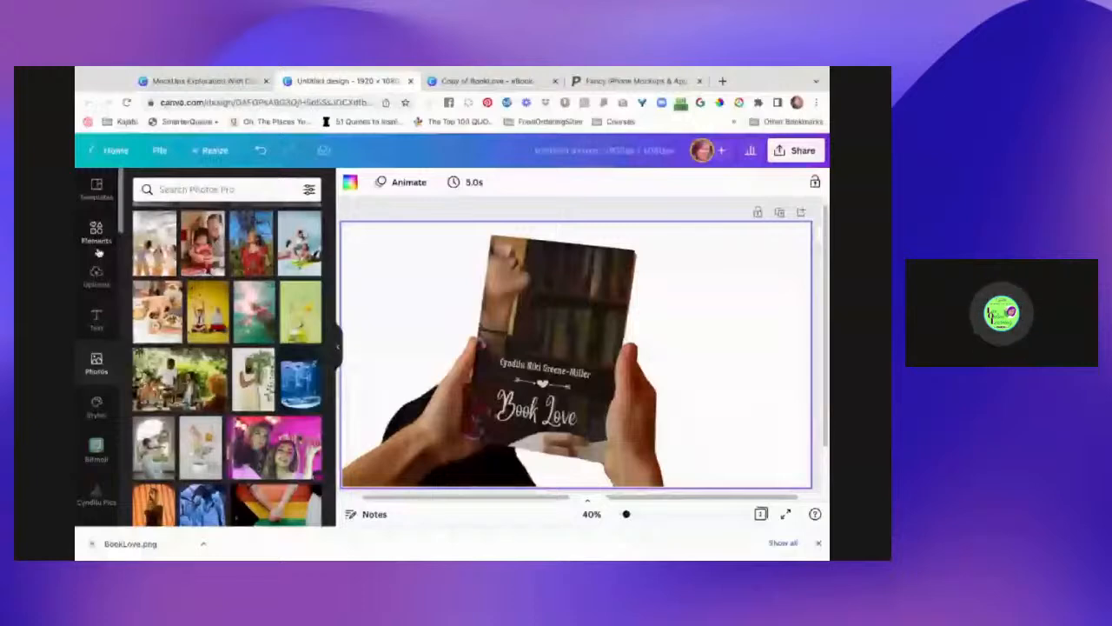
- Search Photos for "romantic background"
click(224, 189)
text(romantinc)
key(BackSpace)
key(BackSpace)
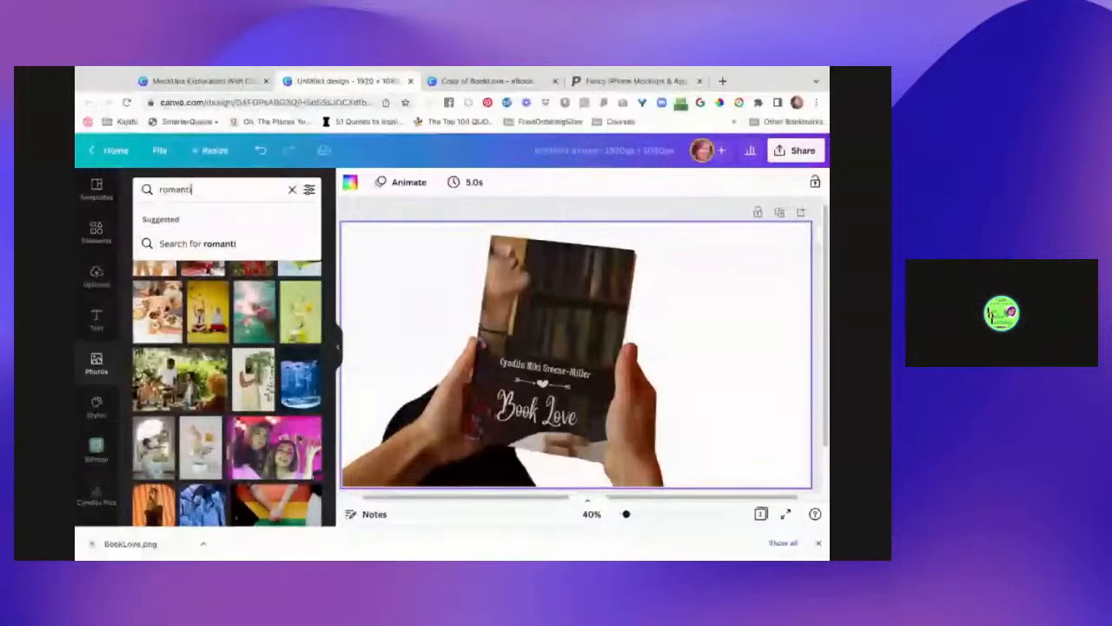
text(c ba)
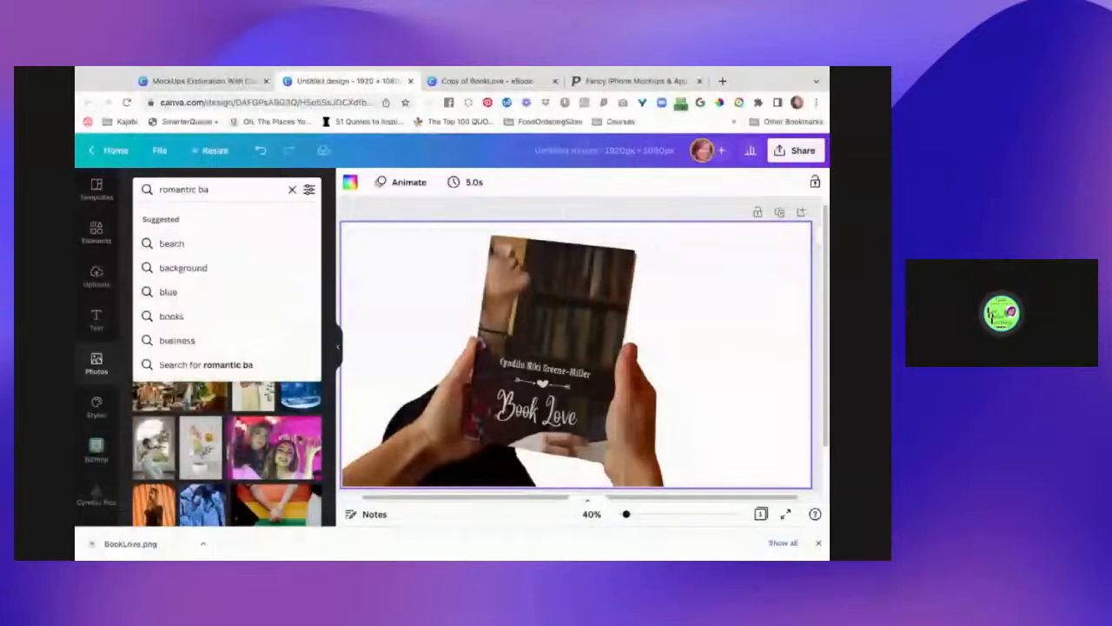
text(ck)
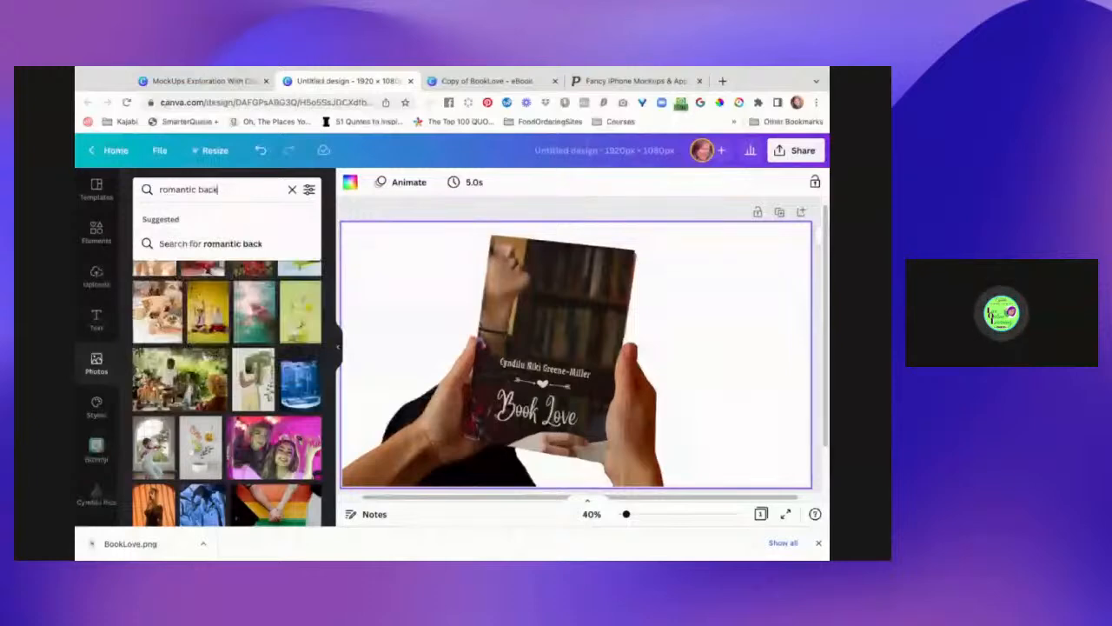
text(ground)
key(Return)
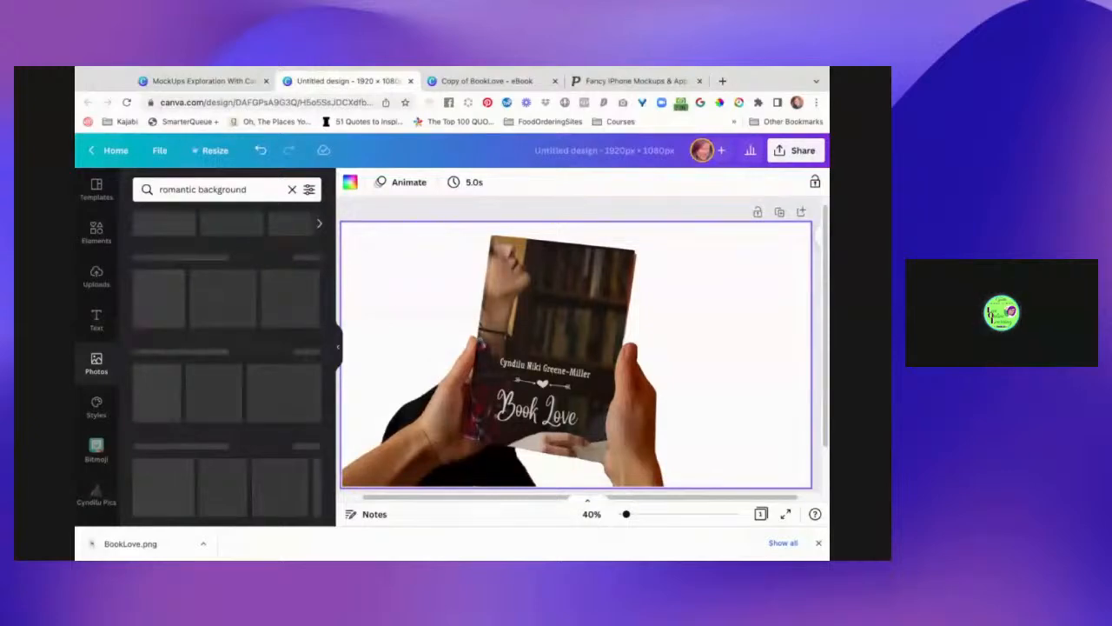
- Set the white-wood photo with red rose petals as the page background
drag(179, 242, 810, 515)
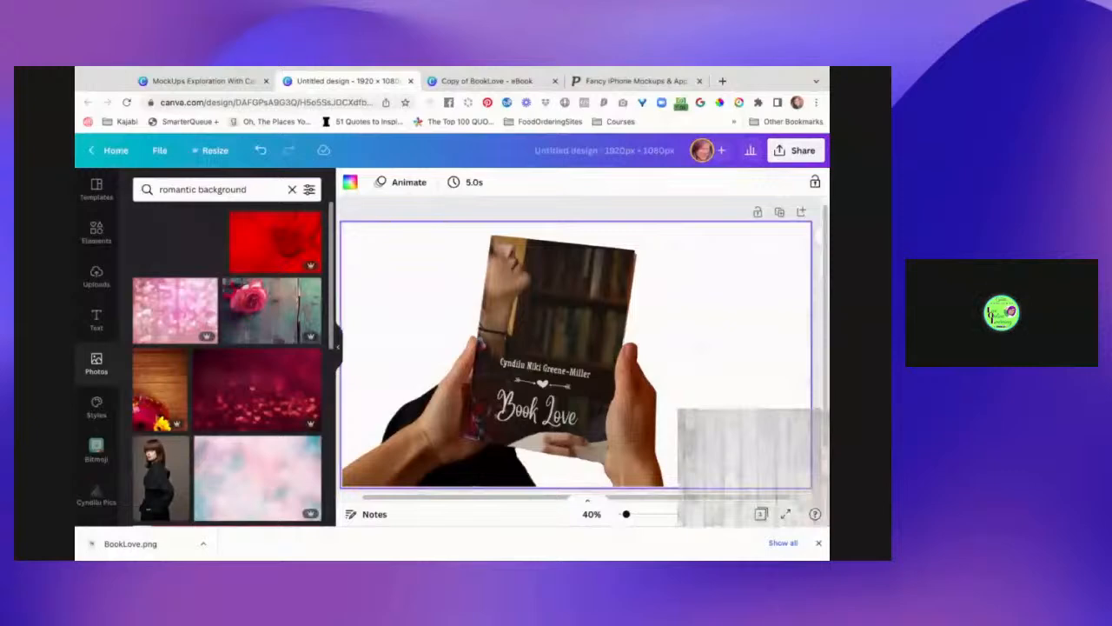
drag(752, 467, 751, 466)
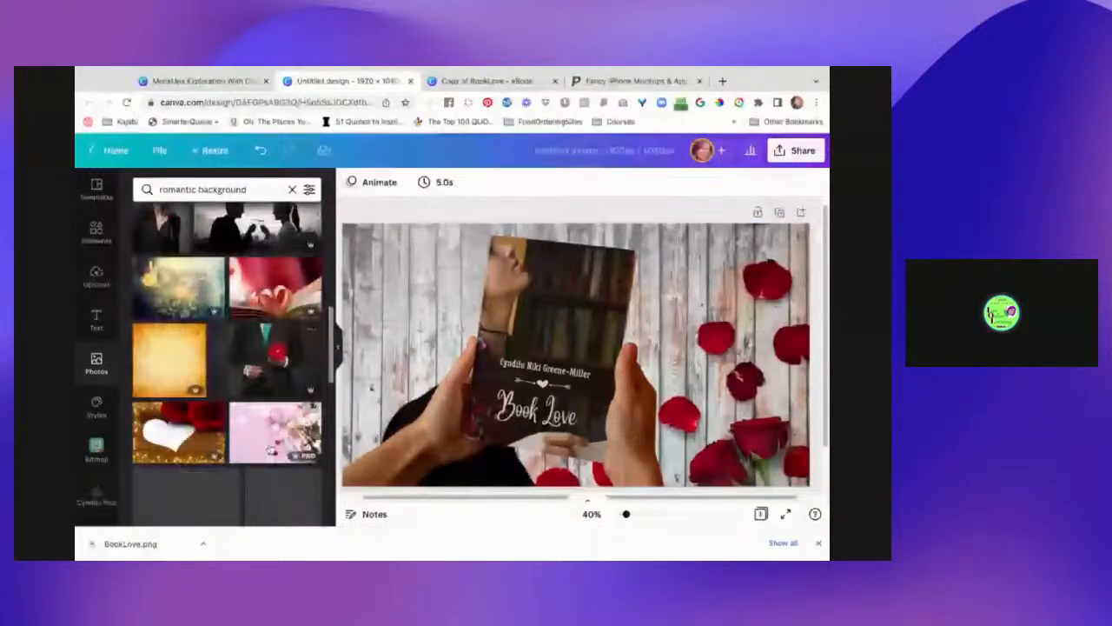
scroll(270, 450, down, 5)
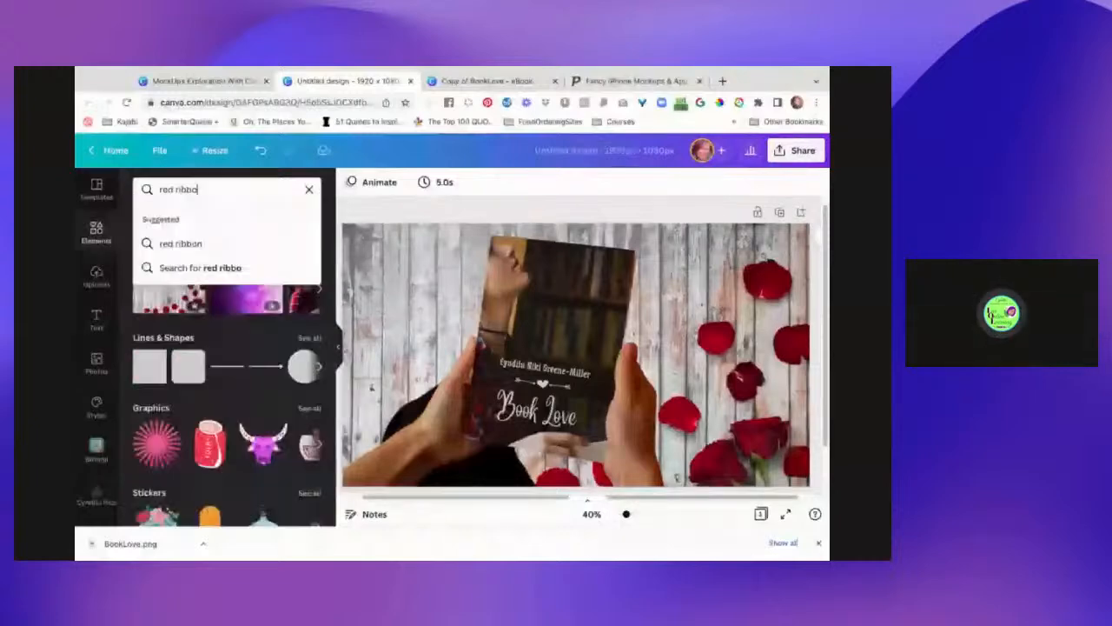
- Search Elements for "red ribbon" and place a curly and a thinner red ribbon at the left edge
key(Return)
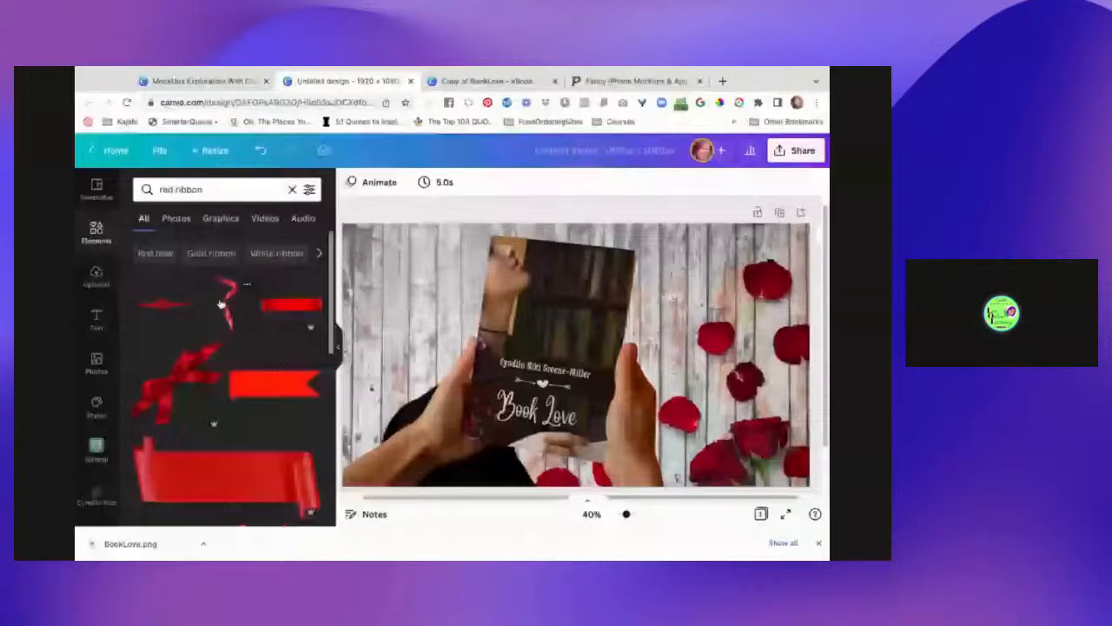
drag(224, 304, 399, 315)
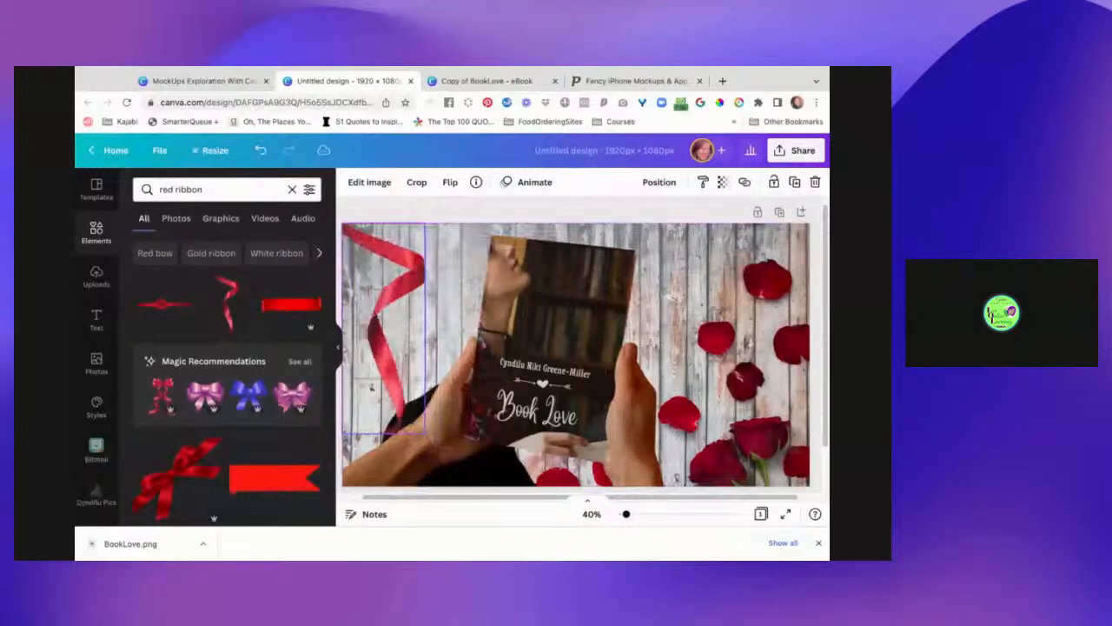
drag(399, 314, 393, 309)
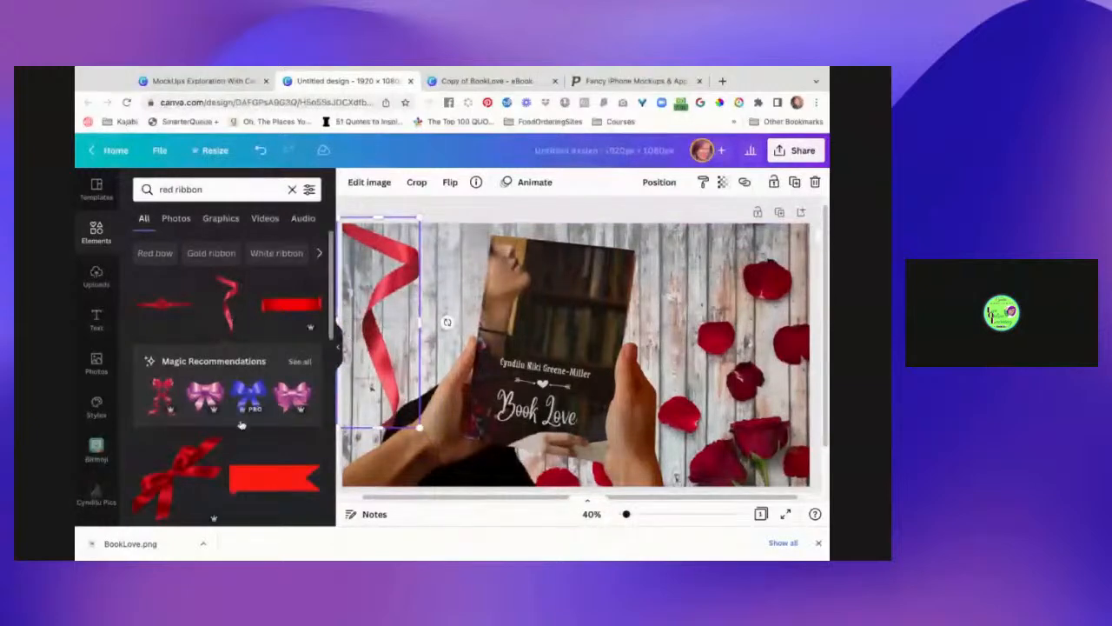
scroll(242, 425, down, 5)
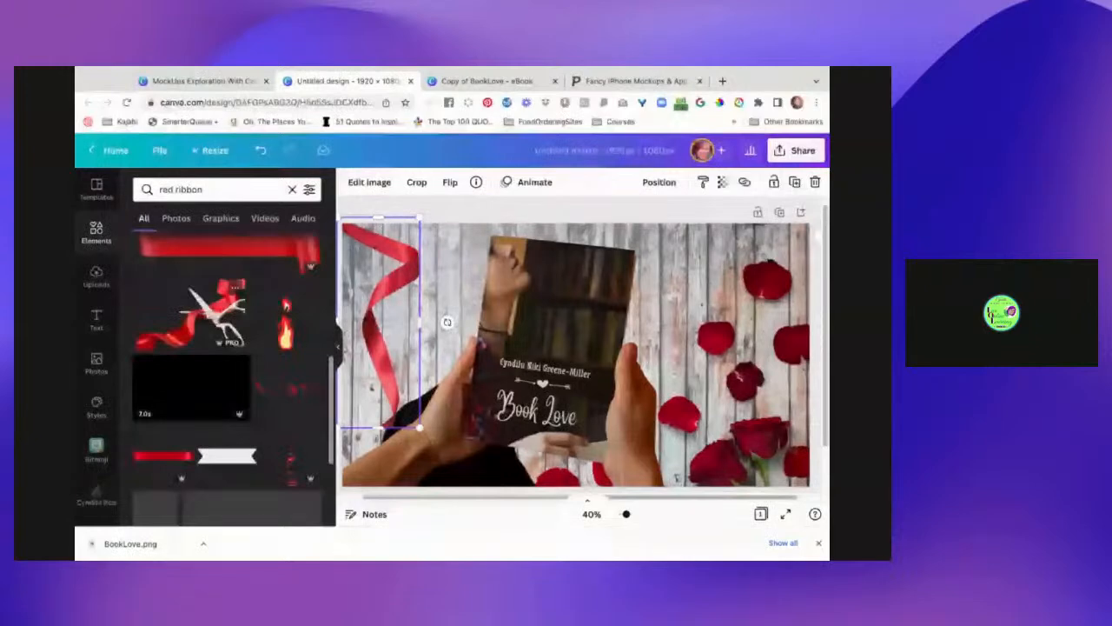
scroll(295, 361, down, 2)
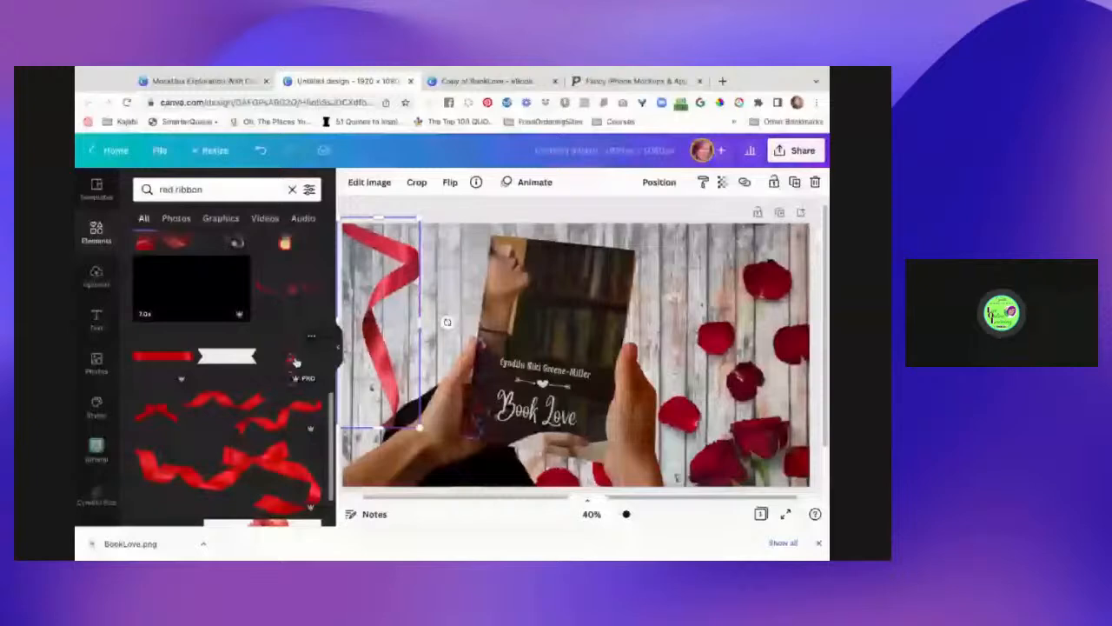
drag(293, 360, 415, 328)
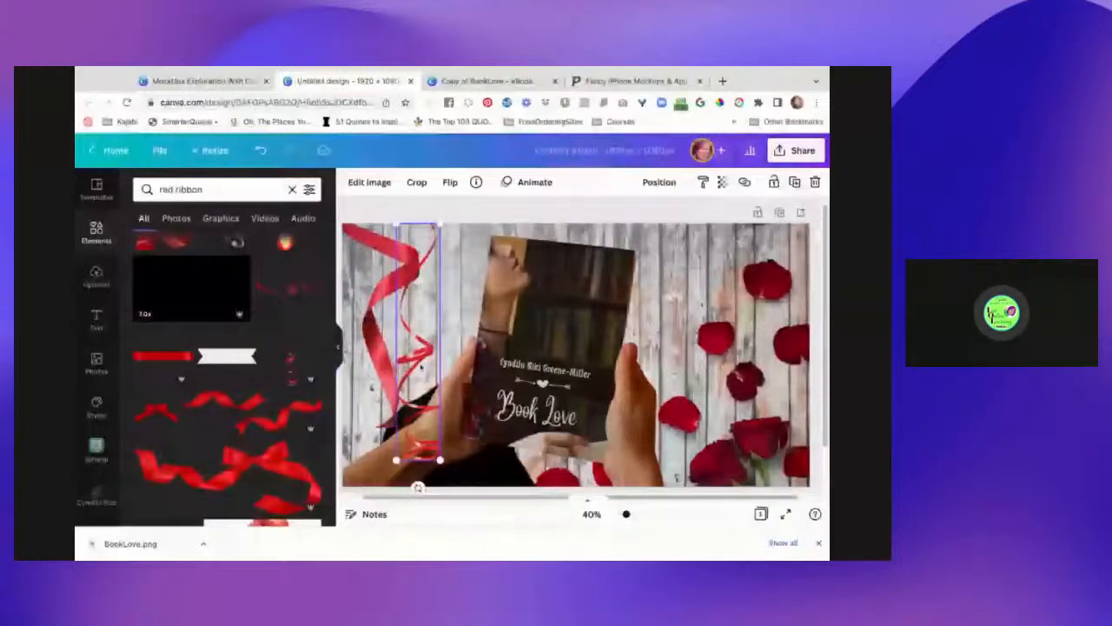
- Move the thin ribbon to the left edge and delete the large and extra ribbons
drag(421, 369, 375, 388)
click(402, 280)
key(Delete)
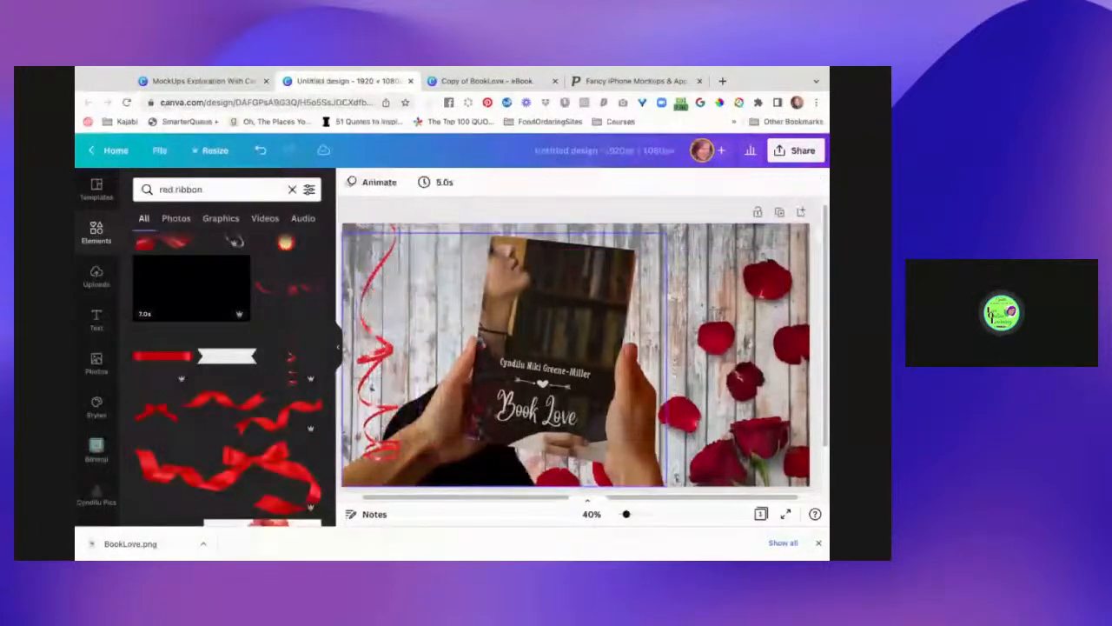
click(385, 354)
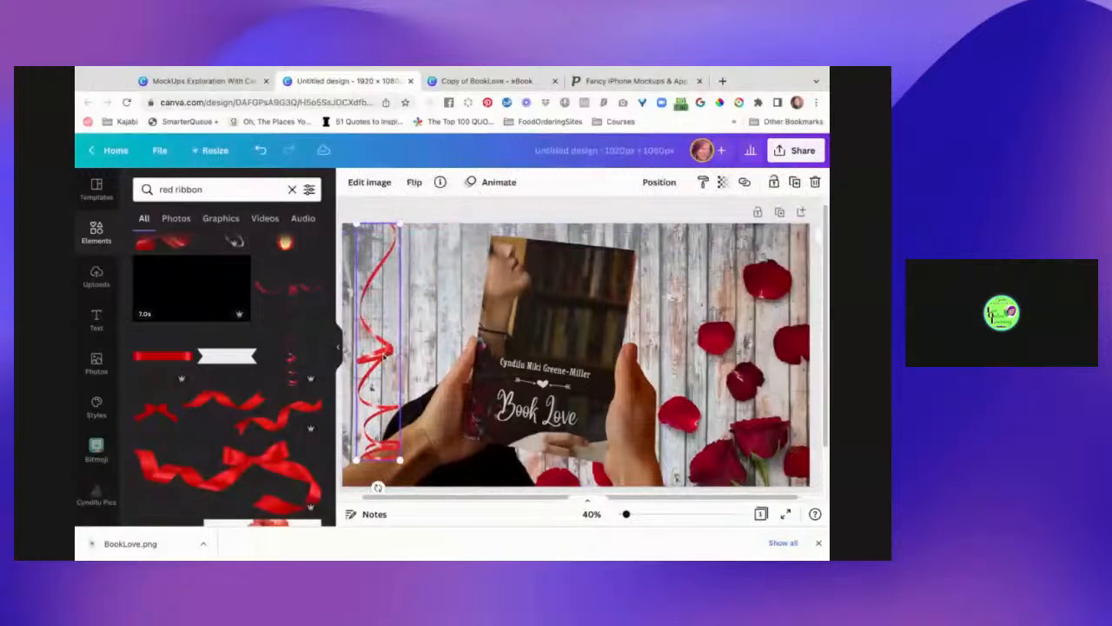
key(Delete)
click(377, 353)
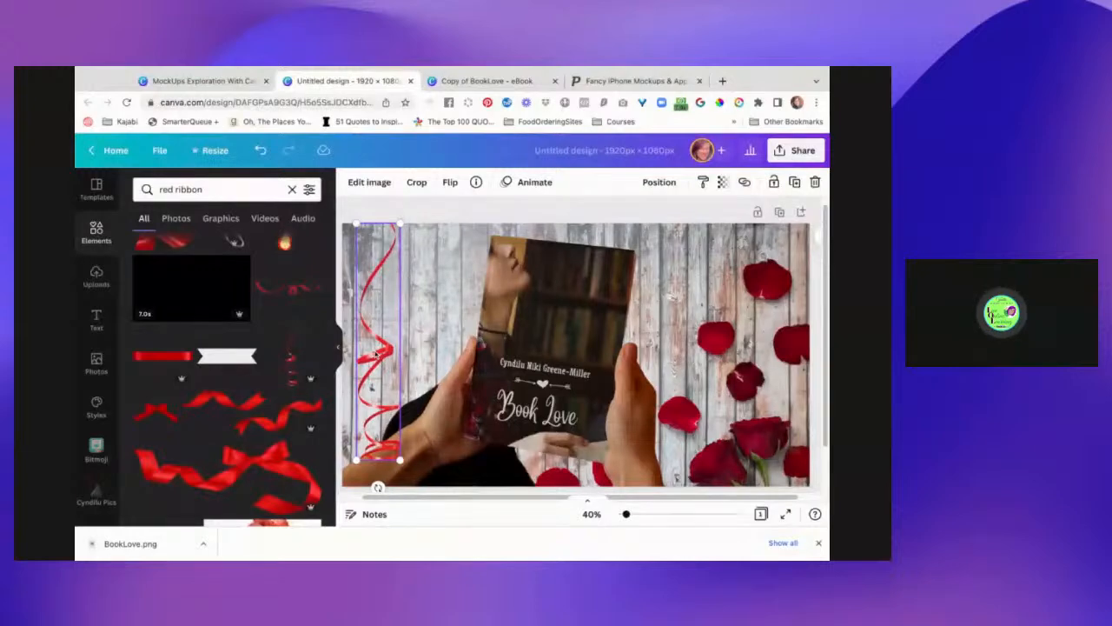
- Alt-drag a copy of the thin ribbon, flip it horizontally, and align it to the page top
drag(376, 353, 420, 347)
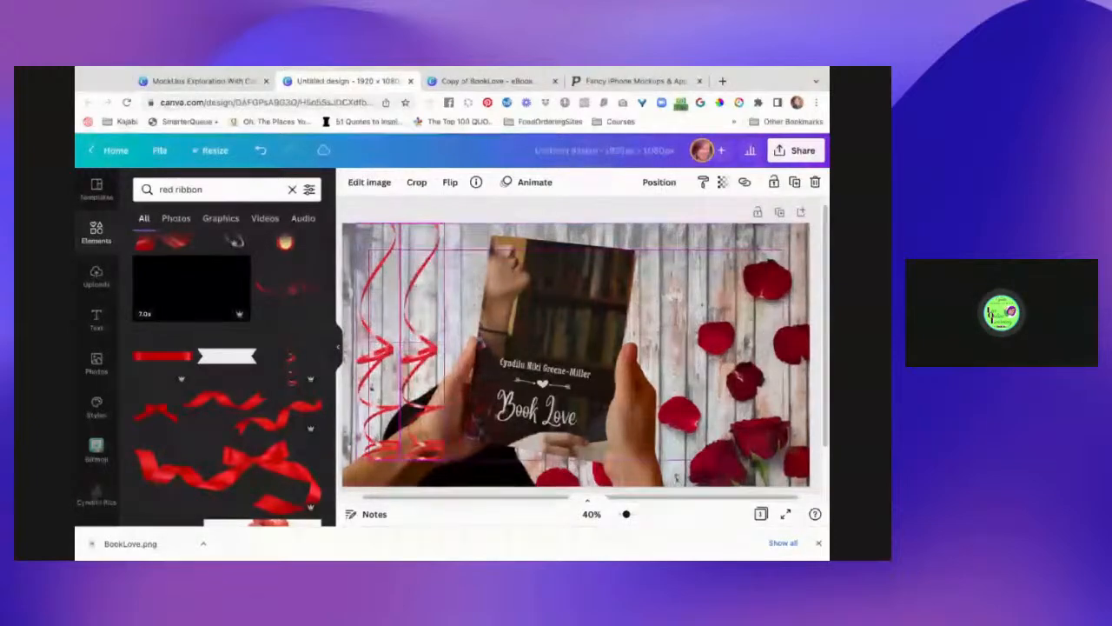
click(451, 182)
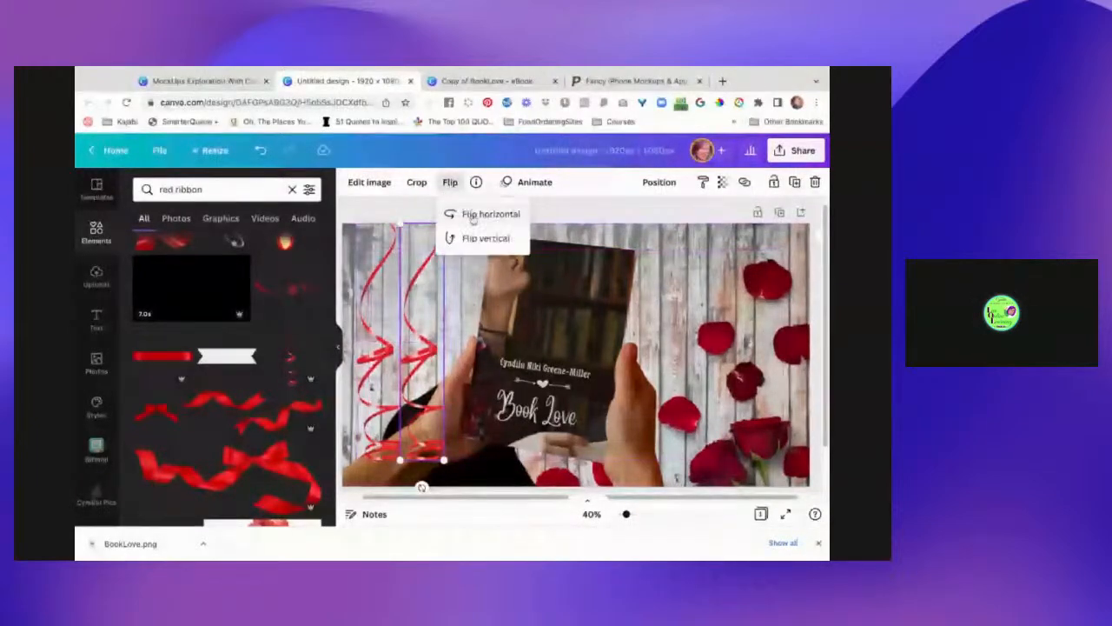
click(472, 214)
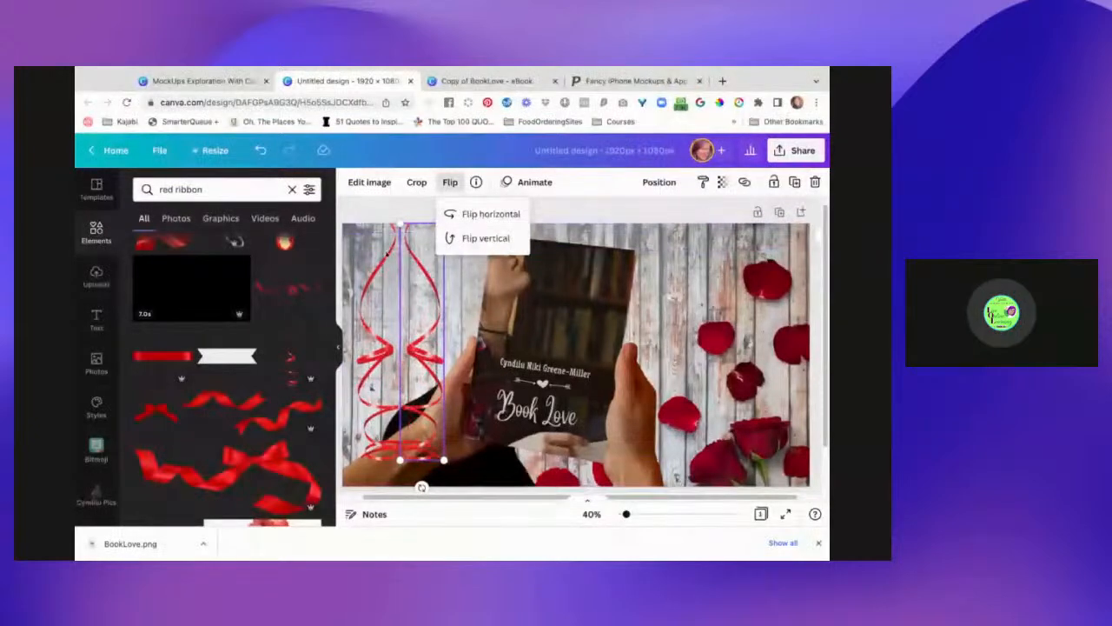
click(363, 210)
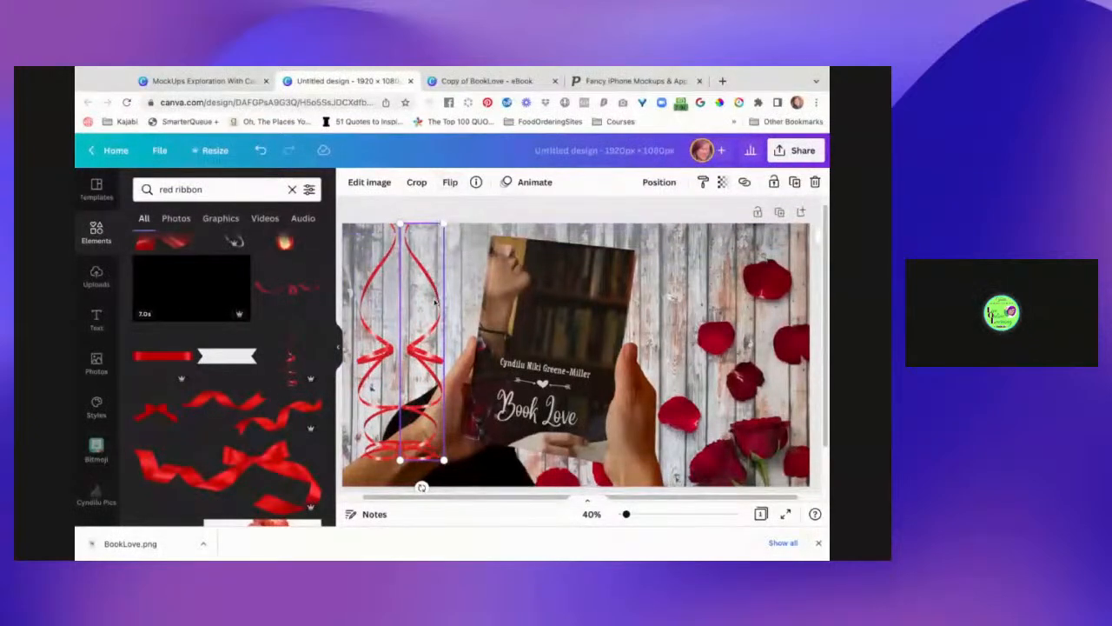
drag(436, 303, 432, 304)
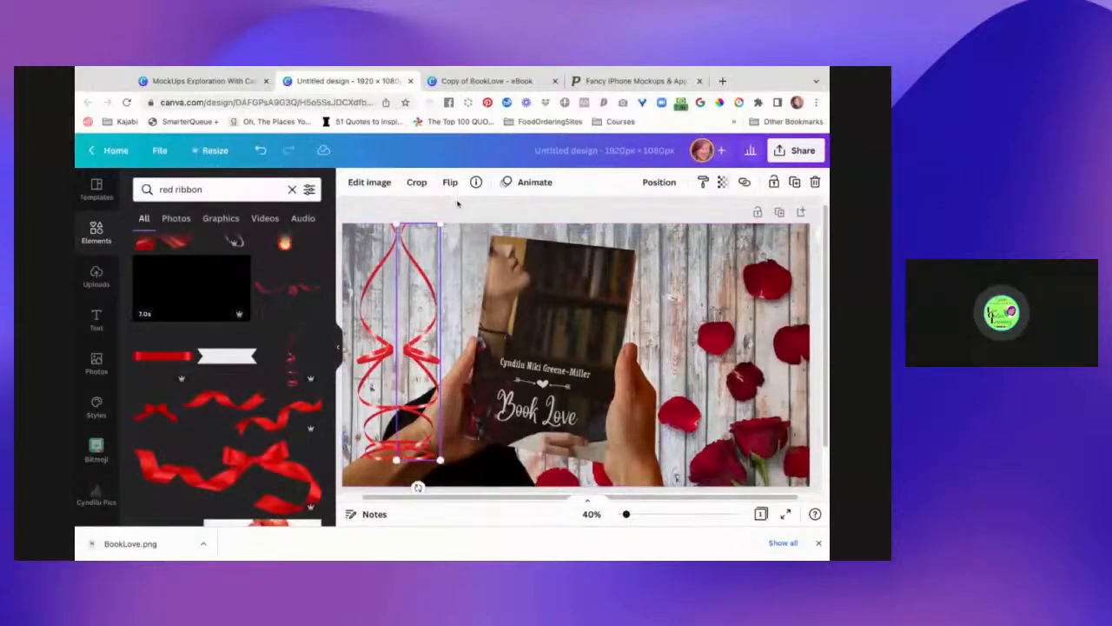
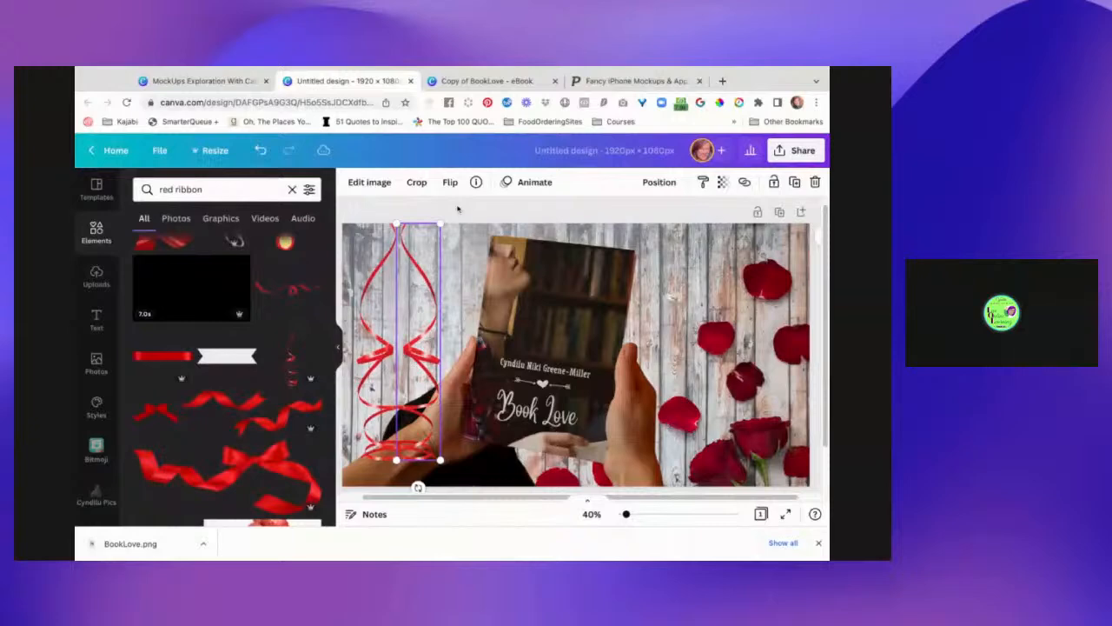
- Add a red banner ribbon from Elements and shrink it toward the top-right
click(457, 209)
scroll(263, 397, down, 10)
scroll(227, 383, down, 3)
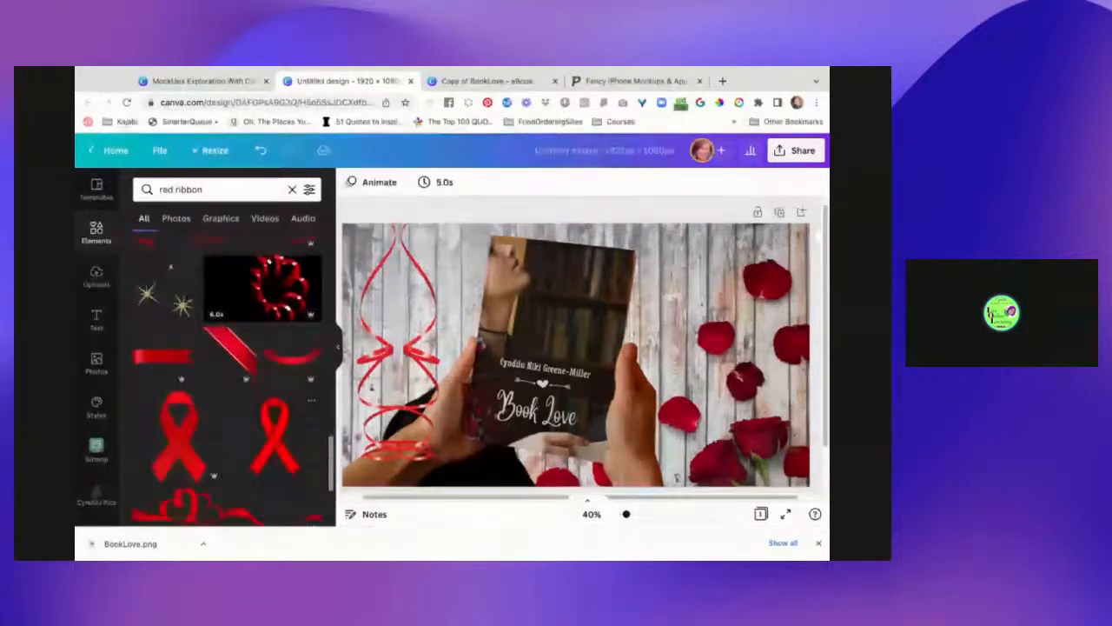
scroll(241, 282, up, 3)
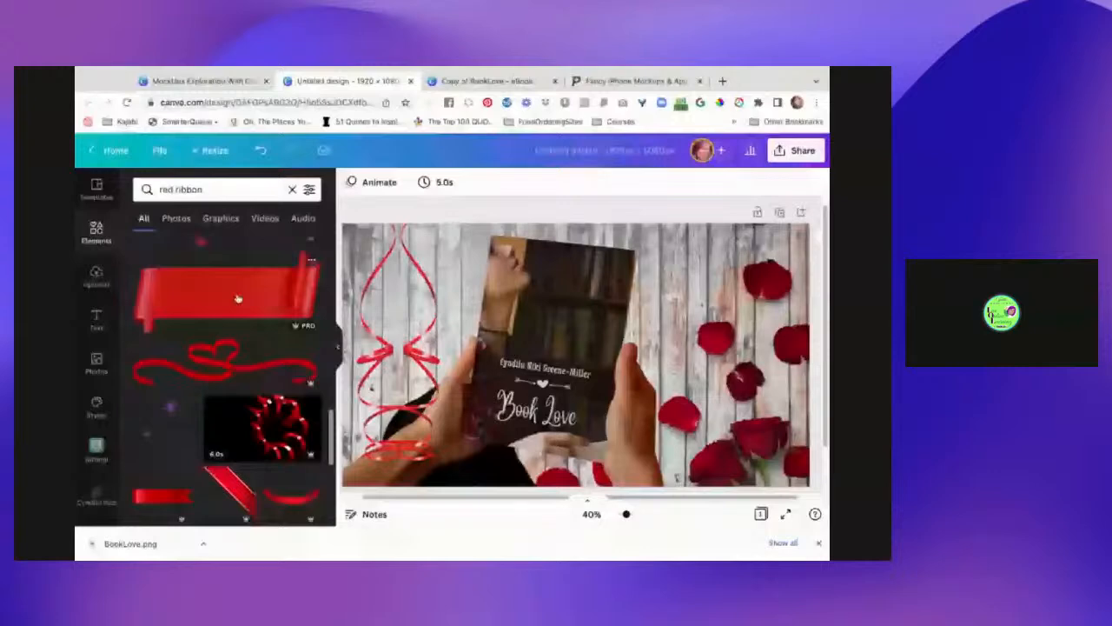
click(238, 298)
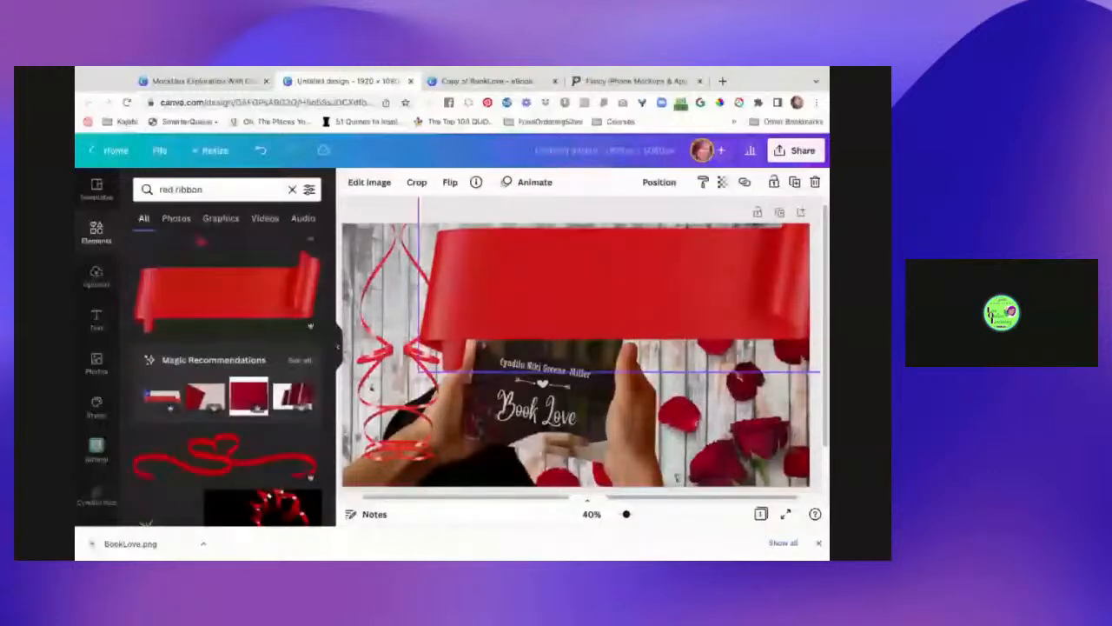
drag(417, 372, 599, 292)
drag(677, 249, 710, 257)
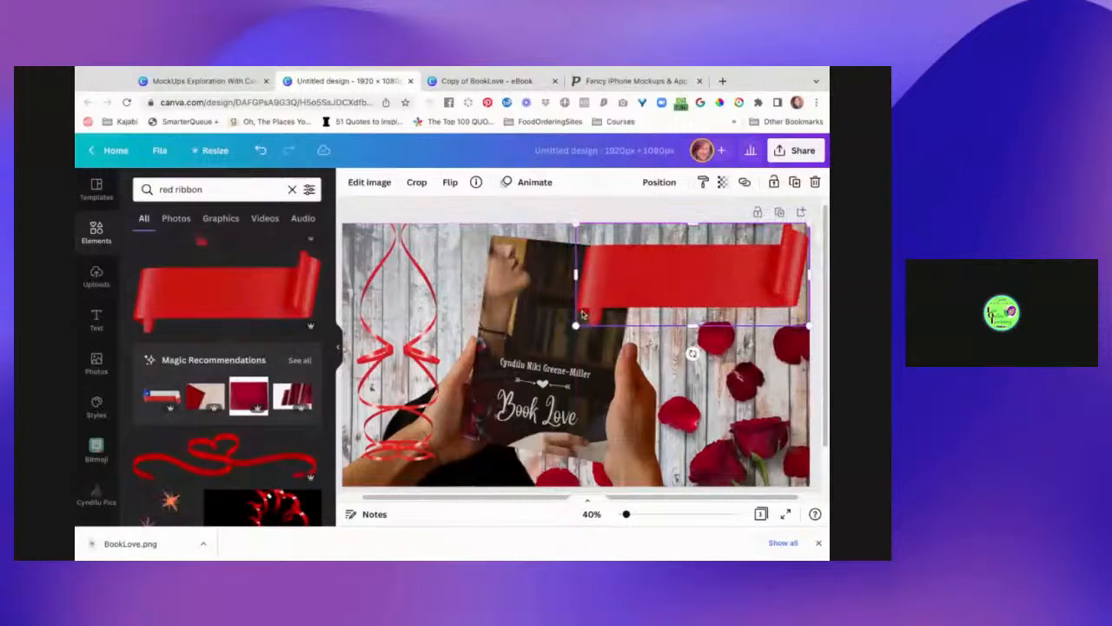
drag(576, 324, 620, 303)
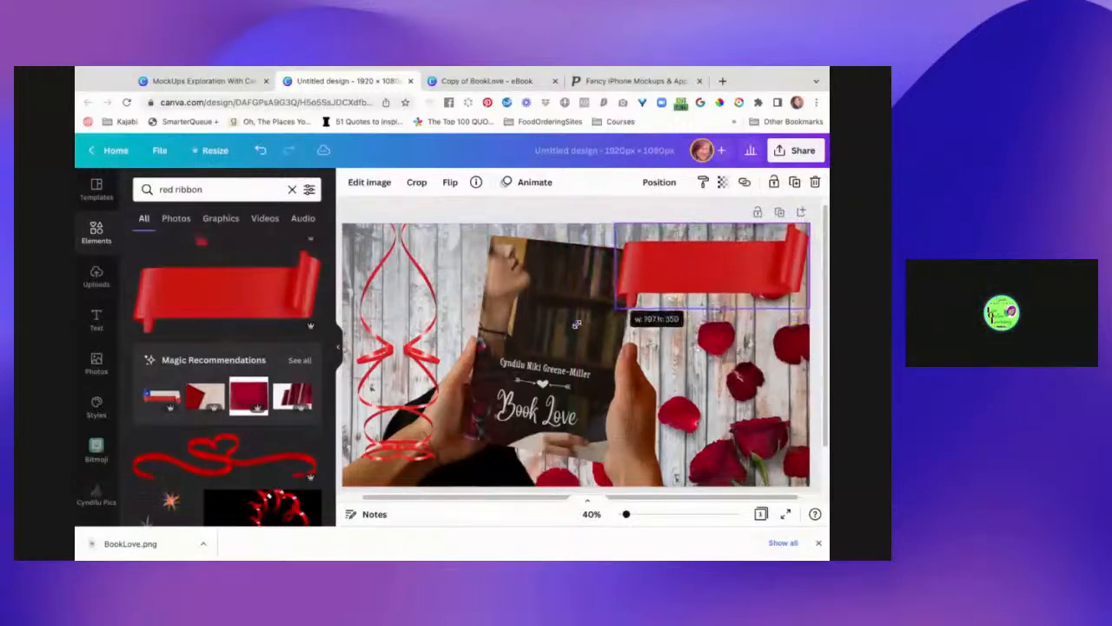
- Resize the book-in-hands photo, lock it, and delete the trial red banner
click(548, 307)
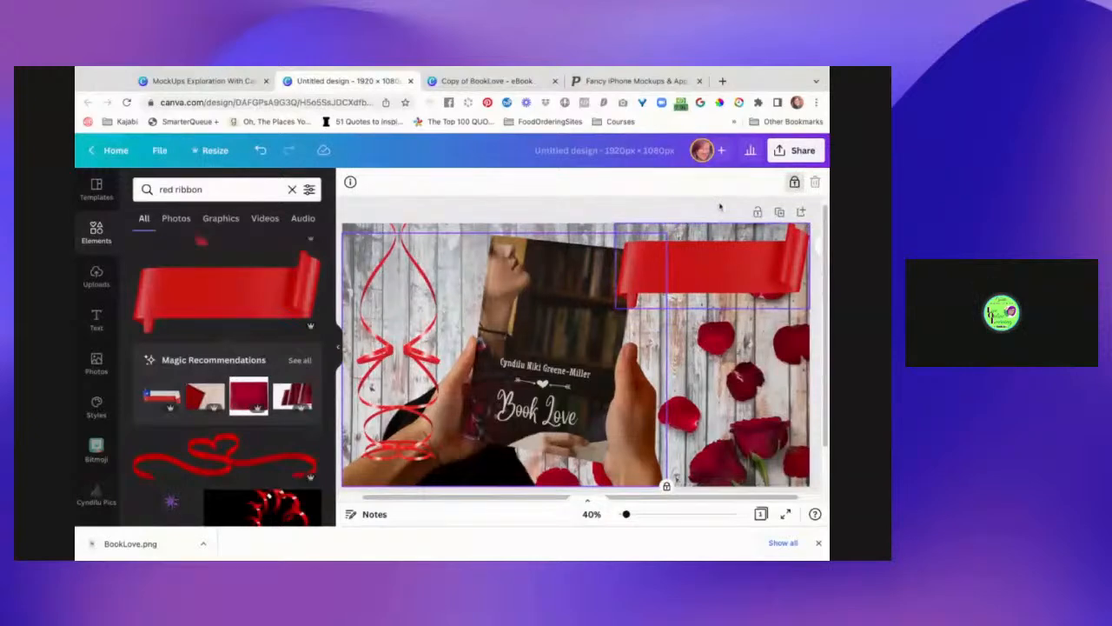
drag(664, 224, 665, 232)
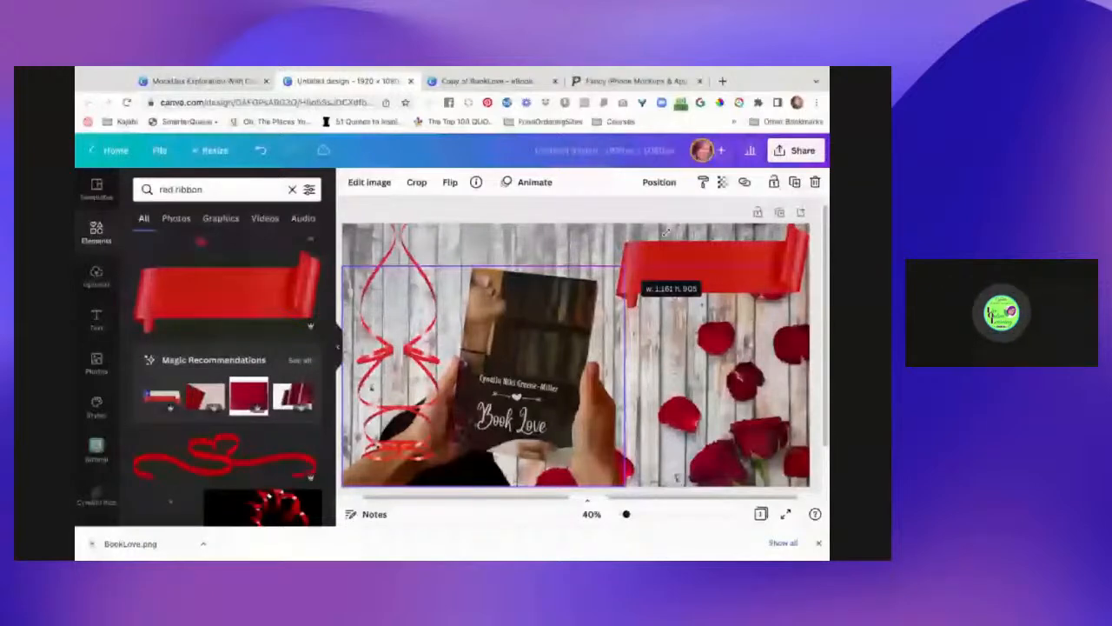
drag(666, 231, 658, 239)
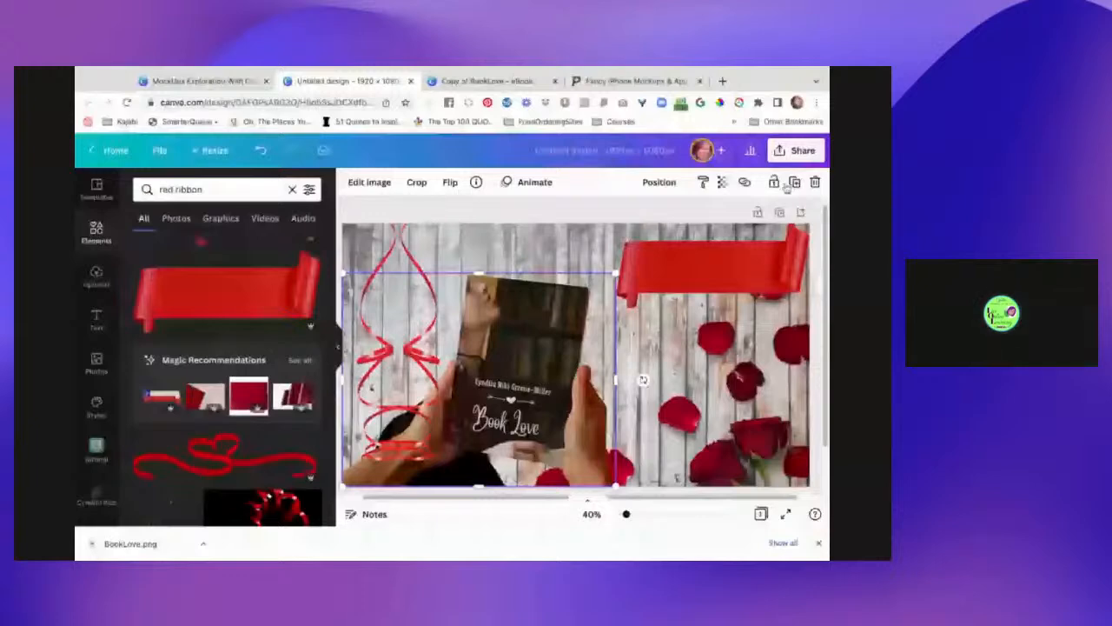
click(776, 183)
click(711, 268)
key(Delete)
- Unlock the book photo and resize it to about 1,353 × 1,055
click(567, 323)
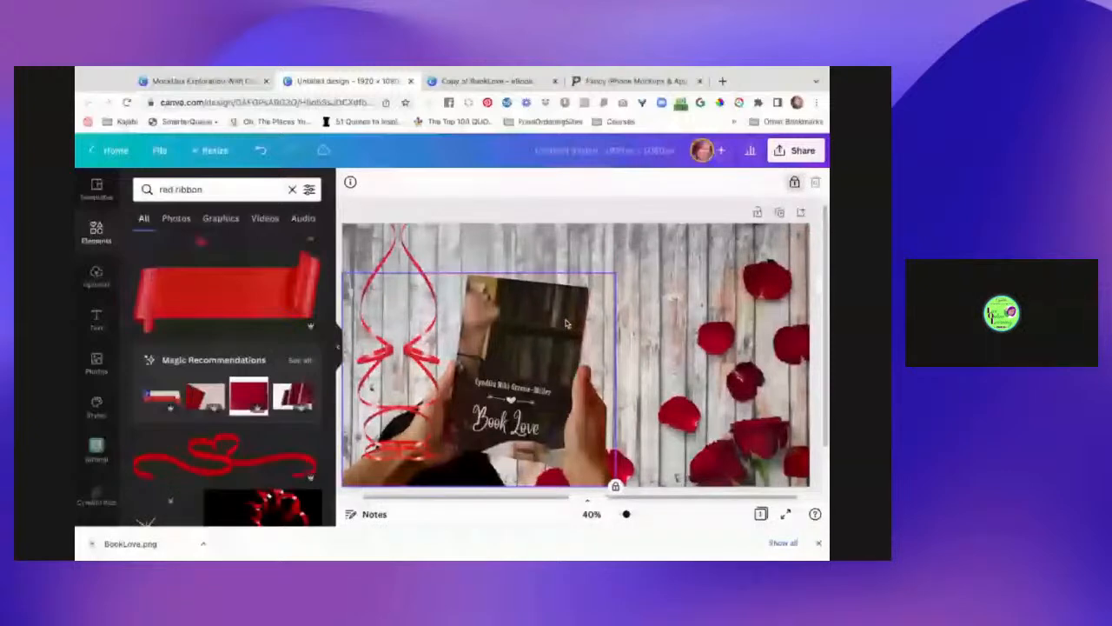
click(794, 183)
drag(616, 273, 655, 243)
click(266, 345)
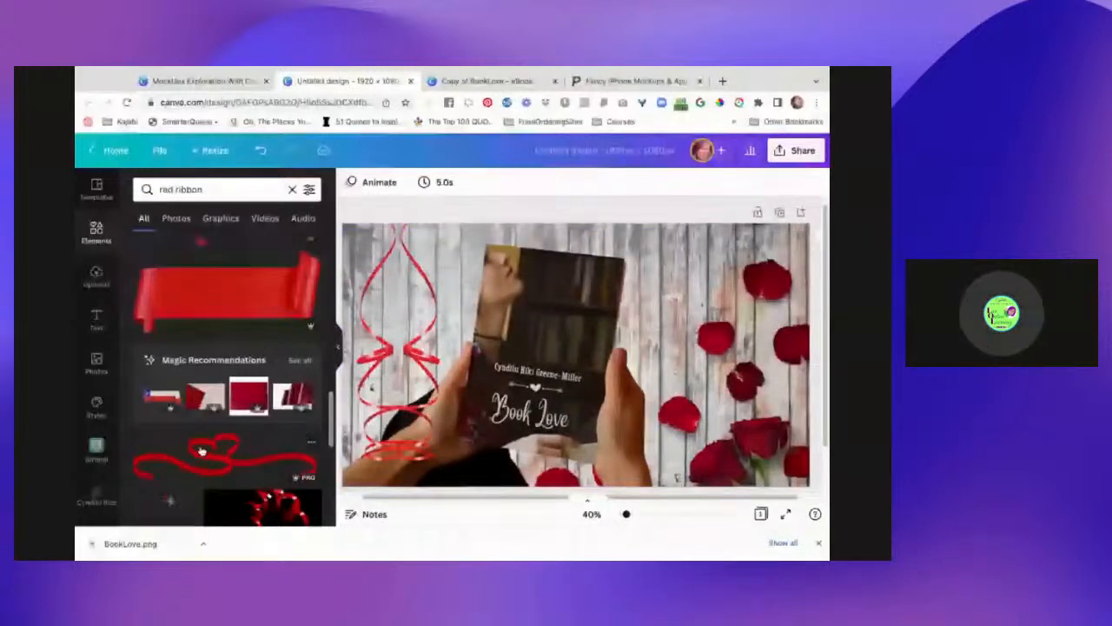
scroll(266, 345, down, 2)
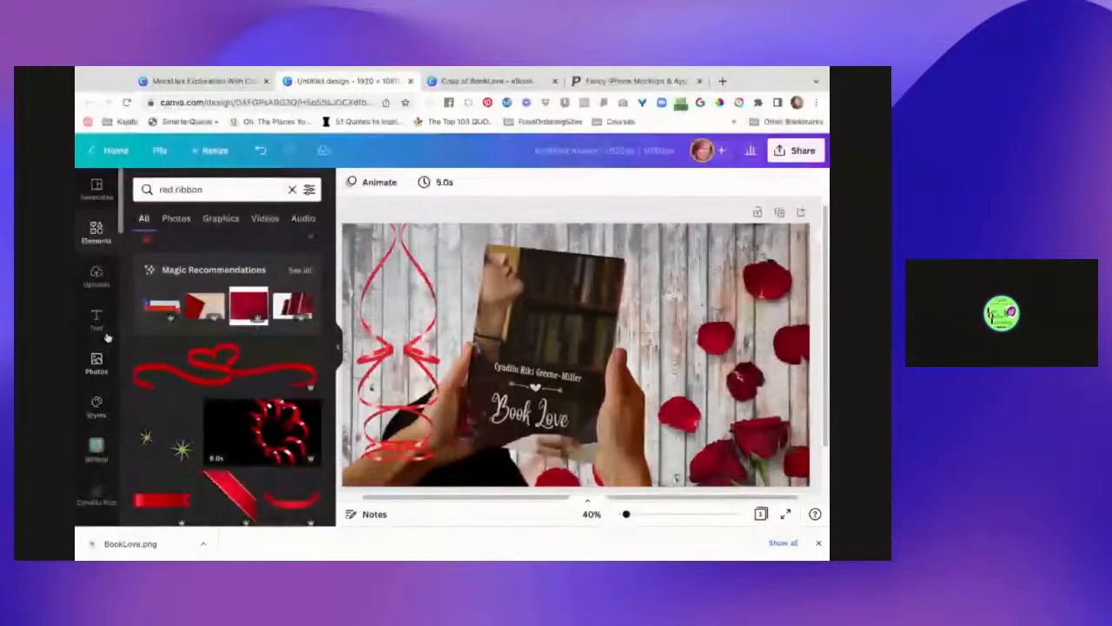
- Search the Text panel's styles for 'romantic'
click(99, 321)
scroll(223, 434, down, 1)
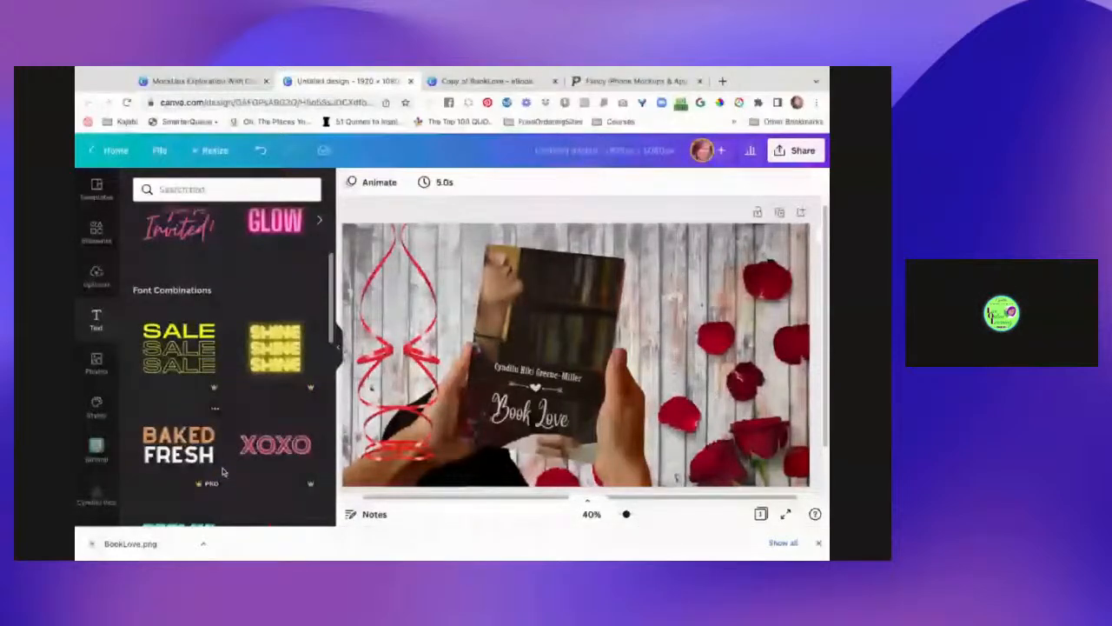
scroll(223, 471, down, 3)
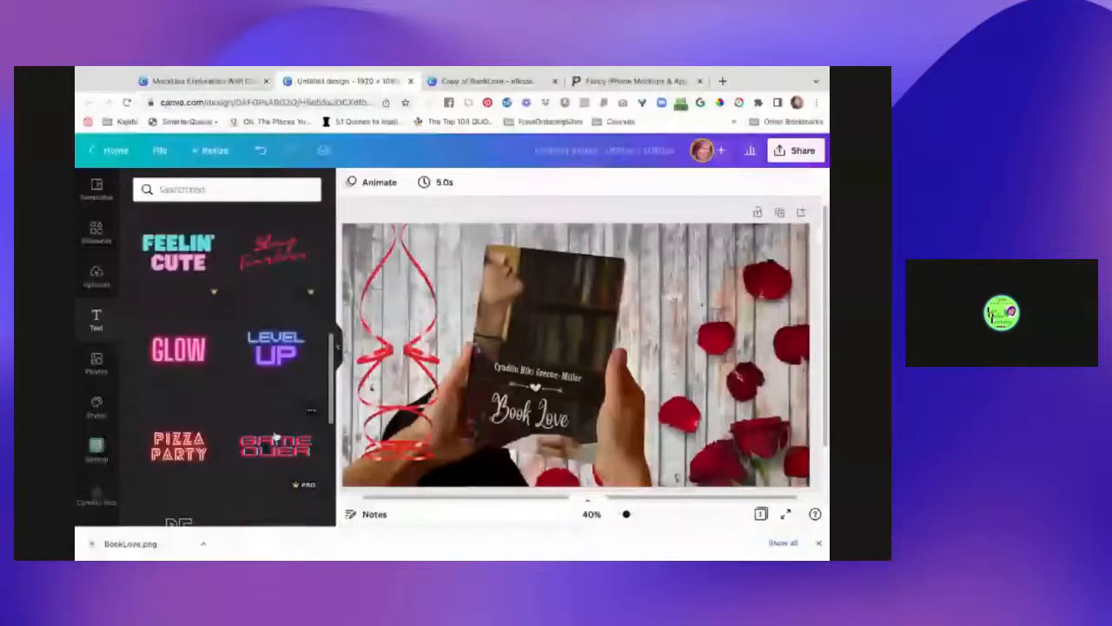
click(217, 188)
text(romantic)
key(Return)
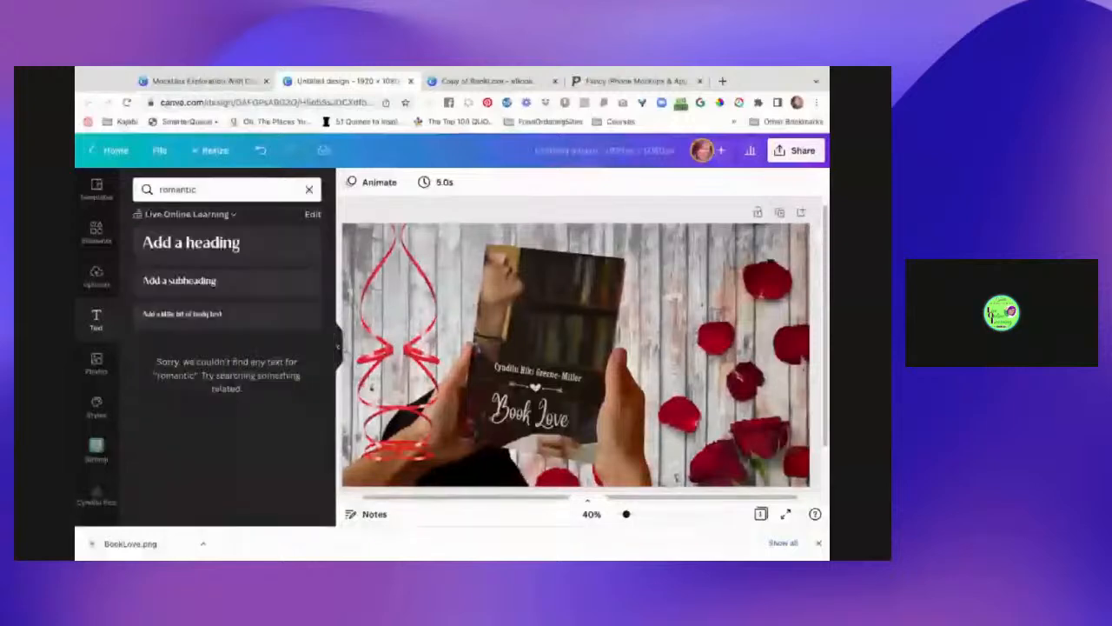
- Add a heading, enlarge it to size 140, and type 'Not Your Average Love Story!'
click(251, 250)
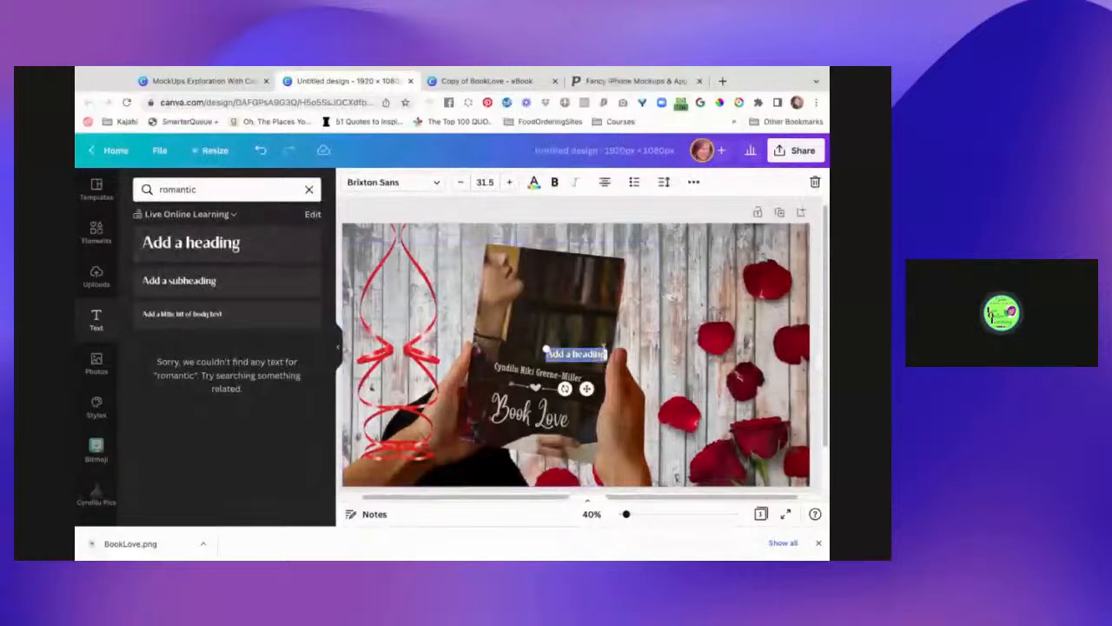
drag(607, 348, 808, 304)
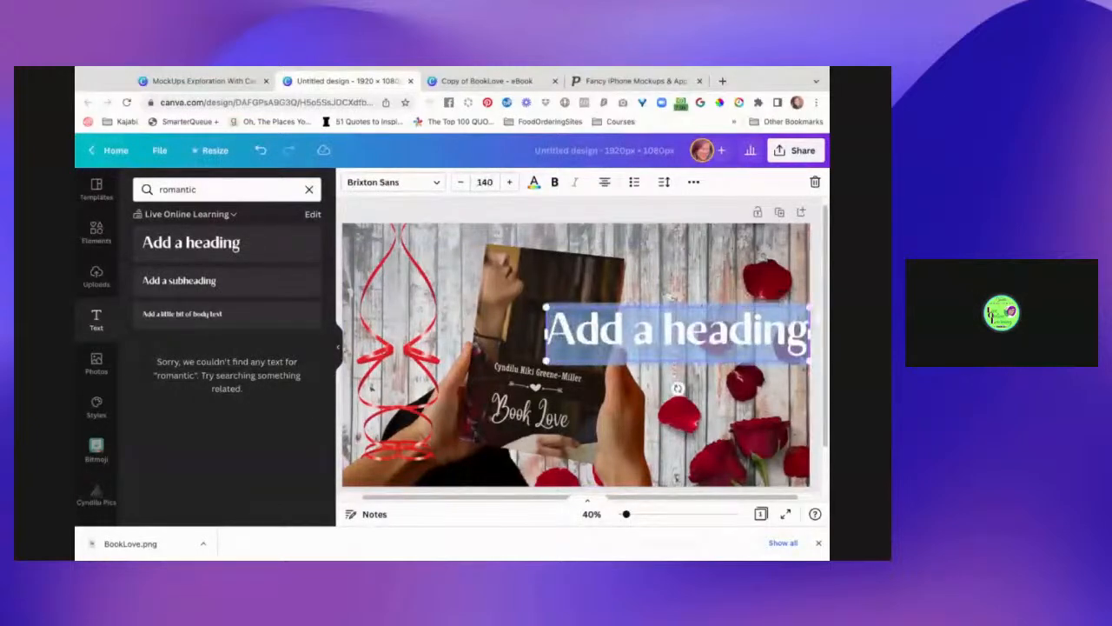
text(Books)
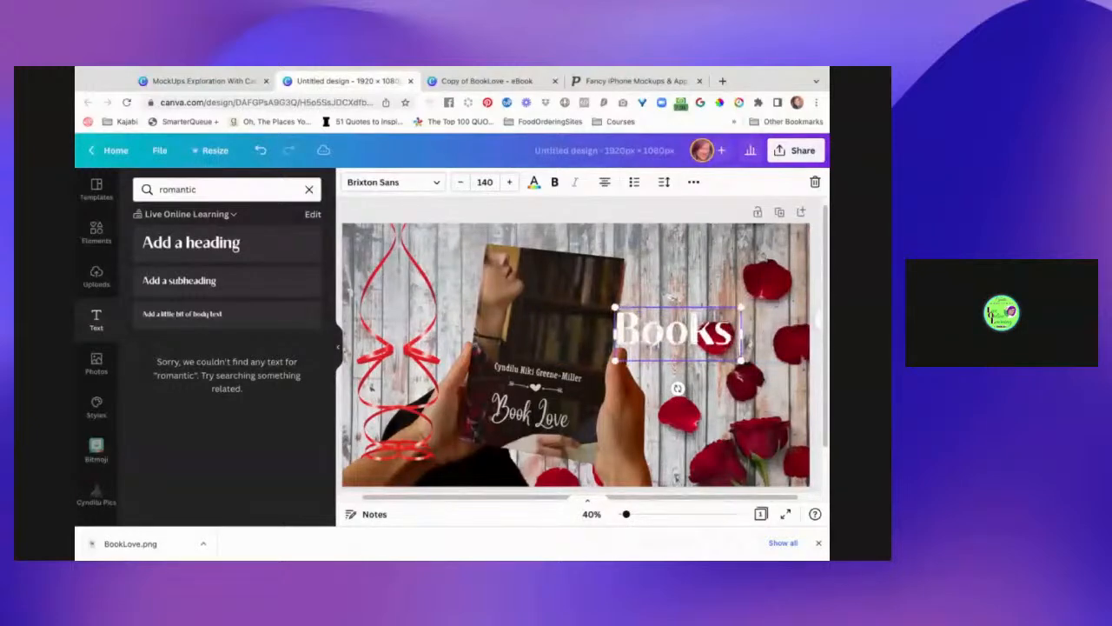
key(BackSpace)
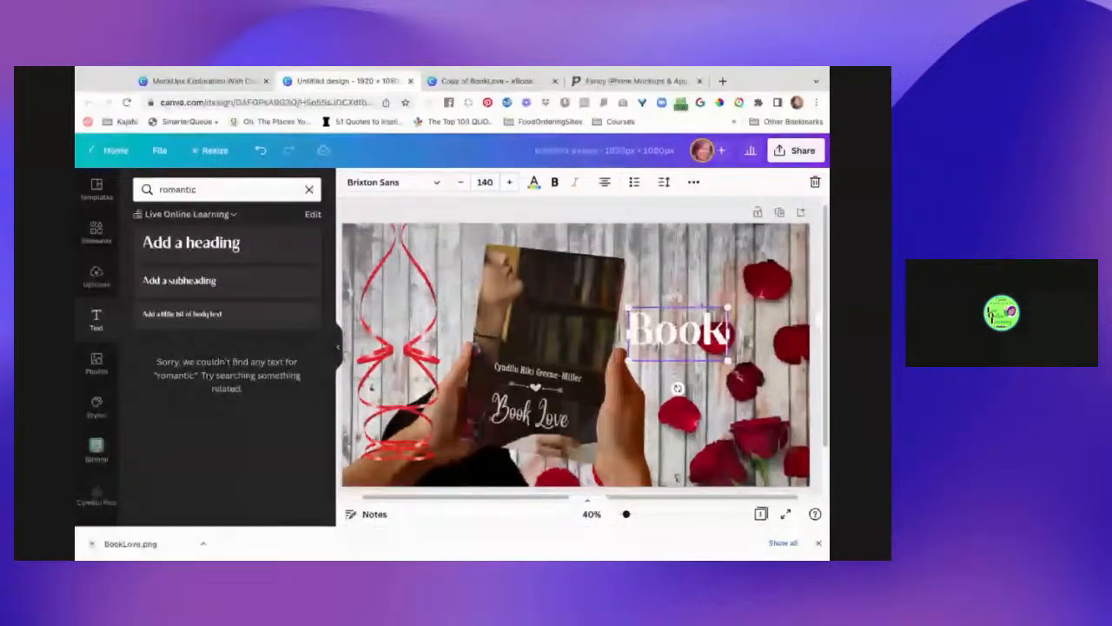
text(N)
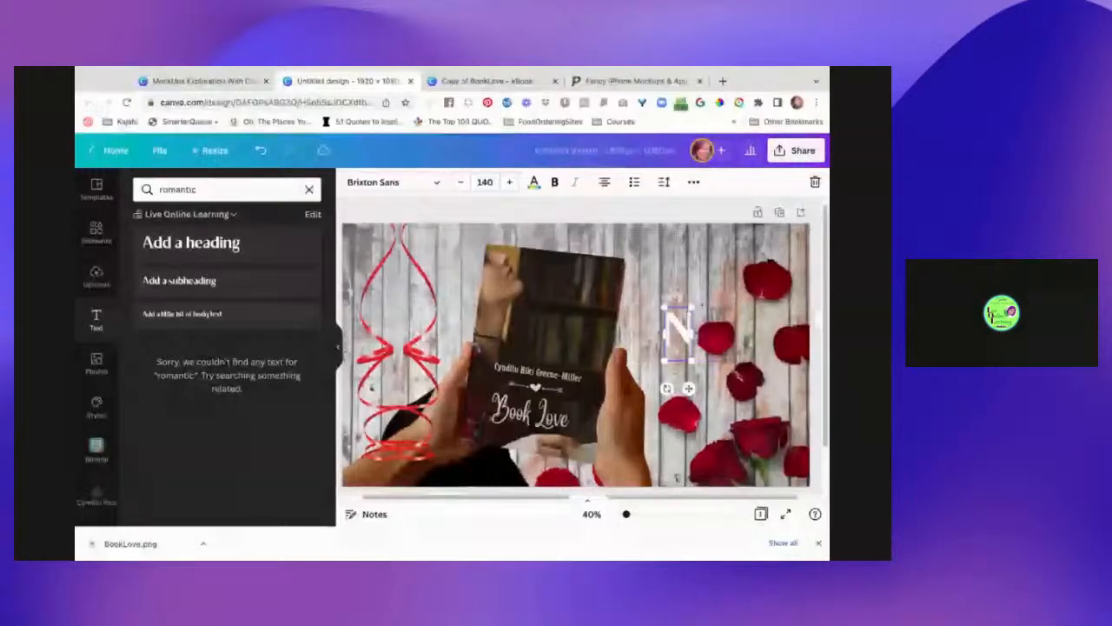
text(ot Your Average Love)
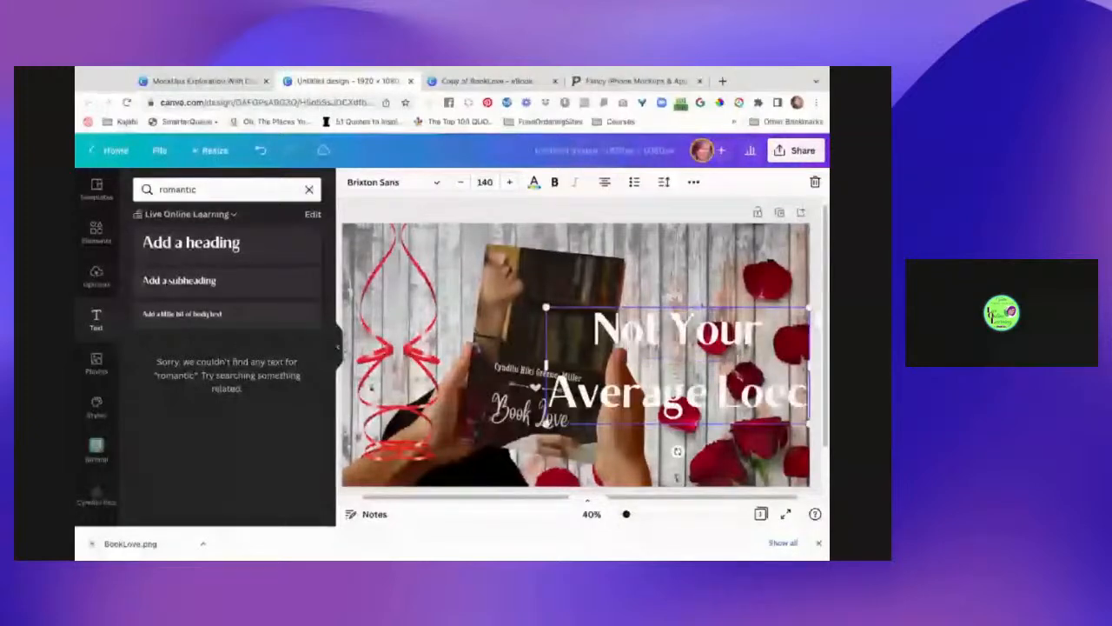
text( Story!)
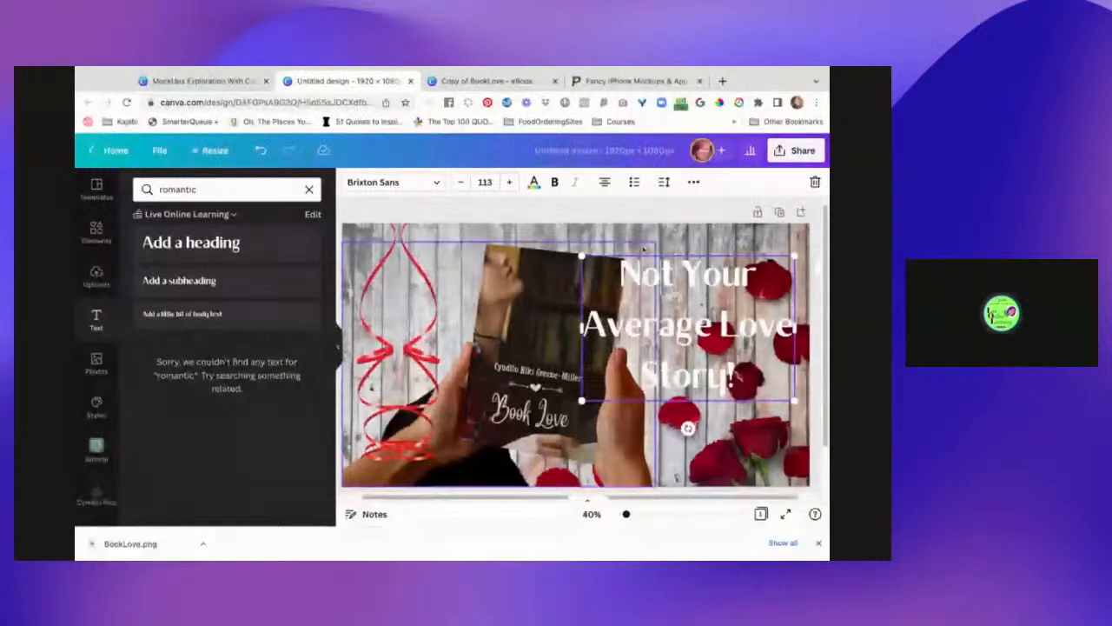
- Finish the caption and search Elements for circle, then oval, shapes
click(694, 252)
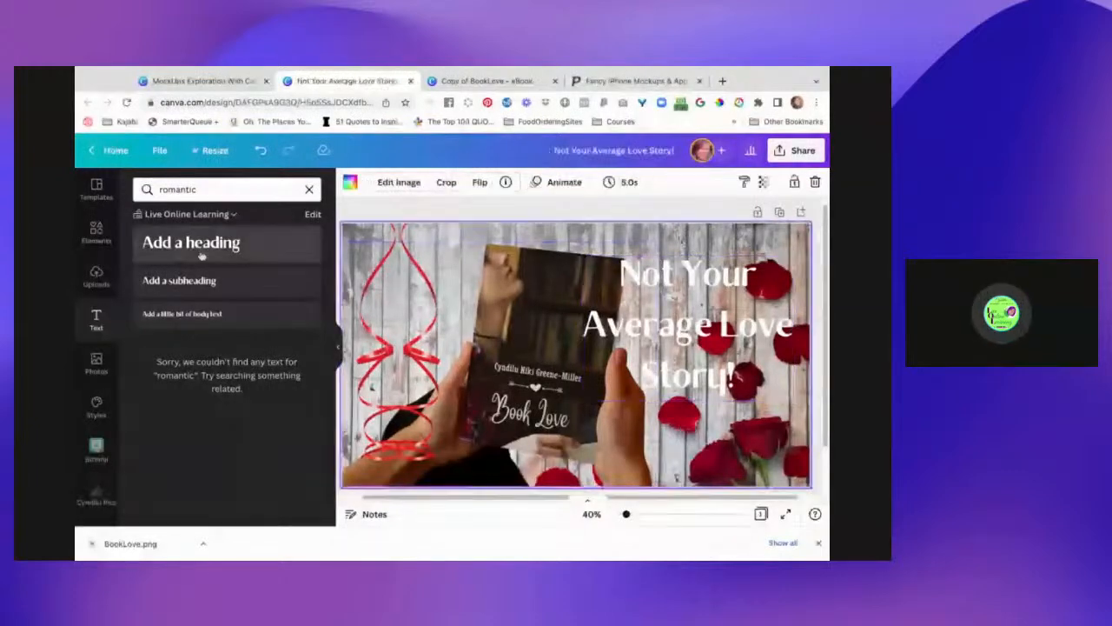
click(100, 245)
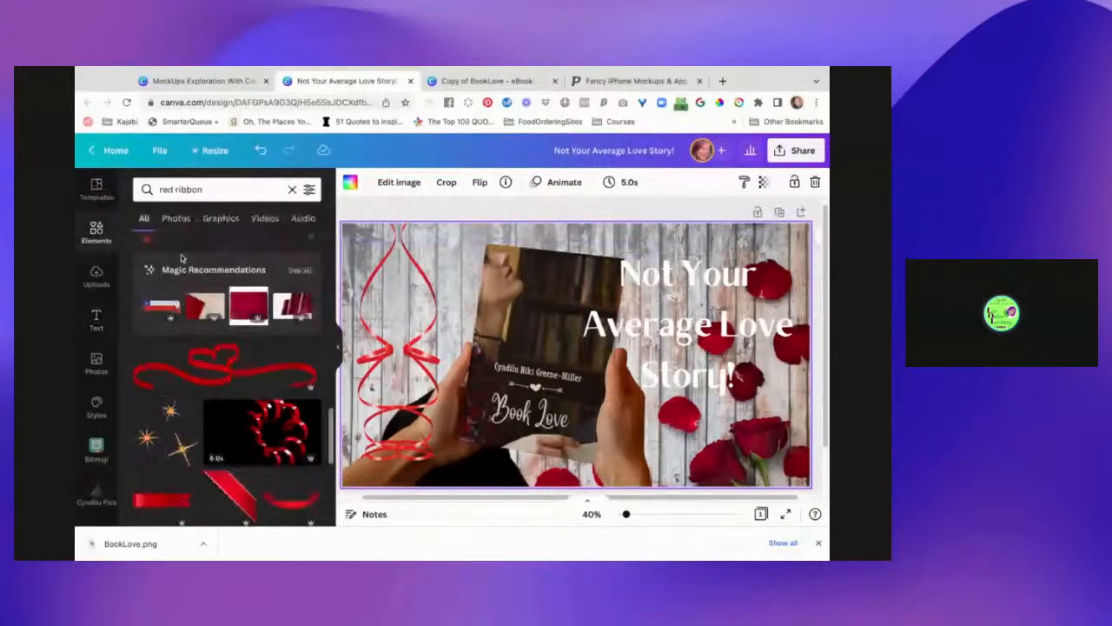
triple_click(209, 189)
text(c)
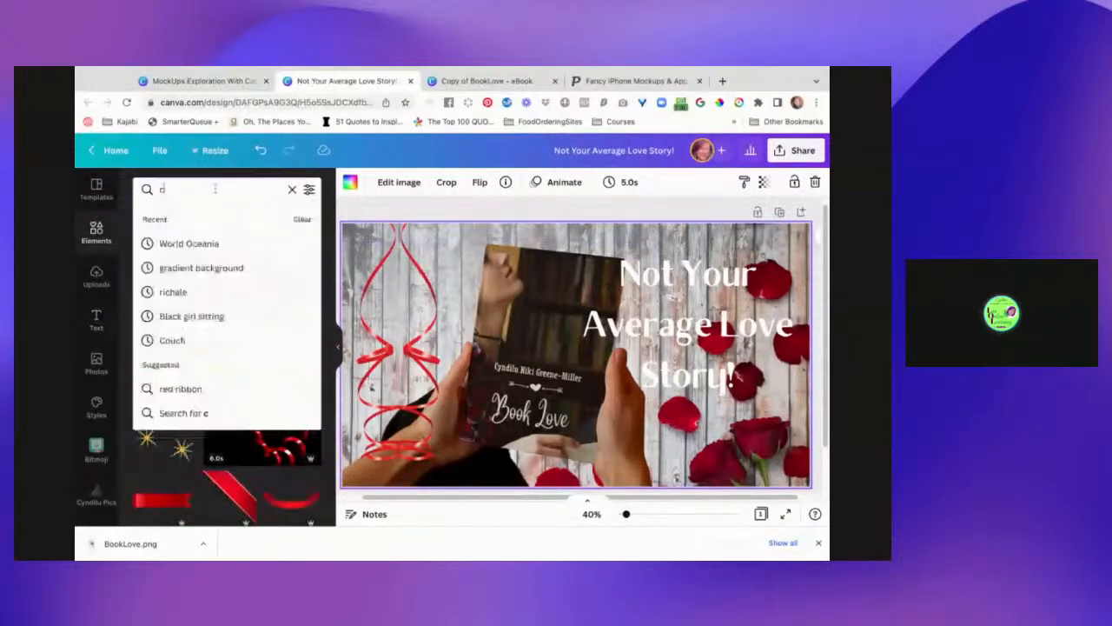
text(ircle)
key(Return)
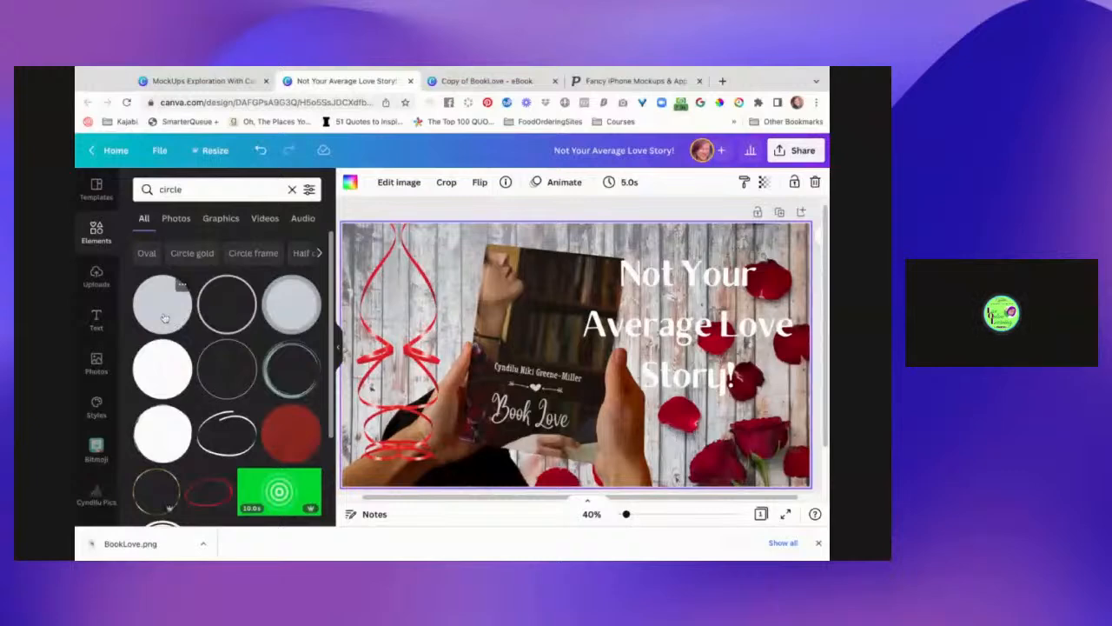
click(147, 253)
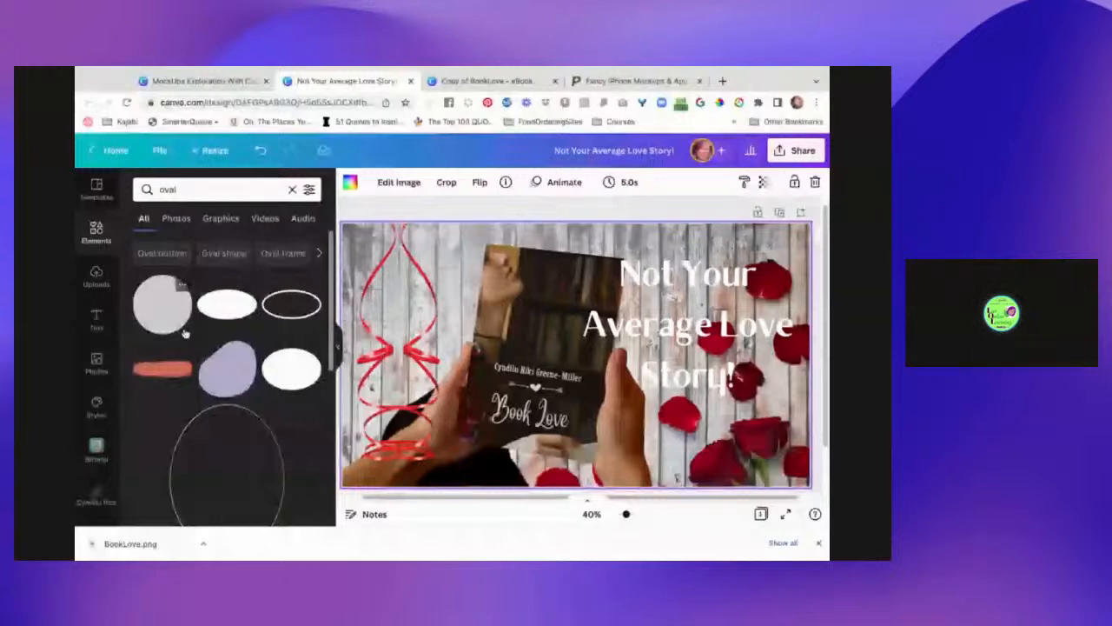
- Place the circle shape over the caption and stretch it into a wide oval covering the text
drag(184, 332, 749, 411)
drag(668, 411, 673, 396)
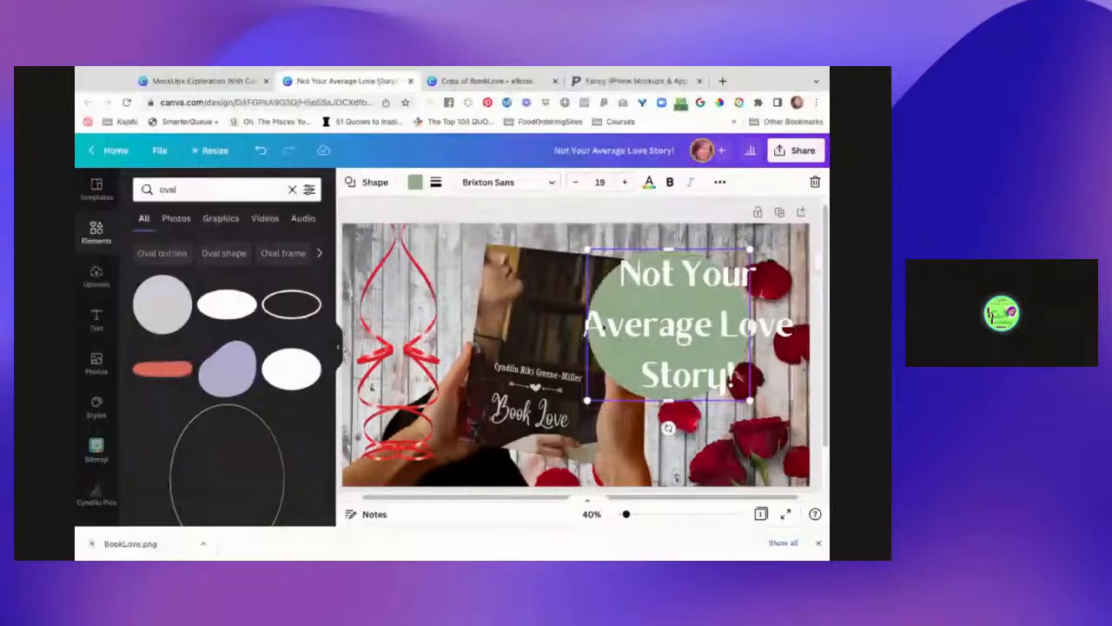
drag(587, 324, 576, 325)
drag(750, 325, 806, 325)
drag(690, 249, 691, 236)
drag(689, 400, 690, 400)
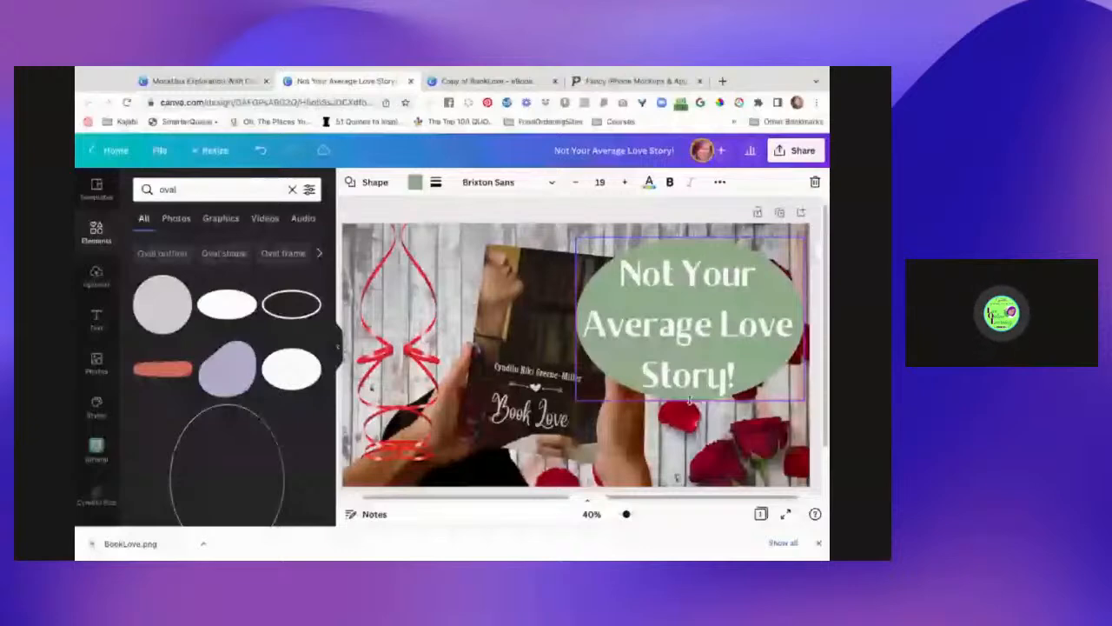
drag(690, 401, 690, 406)
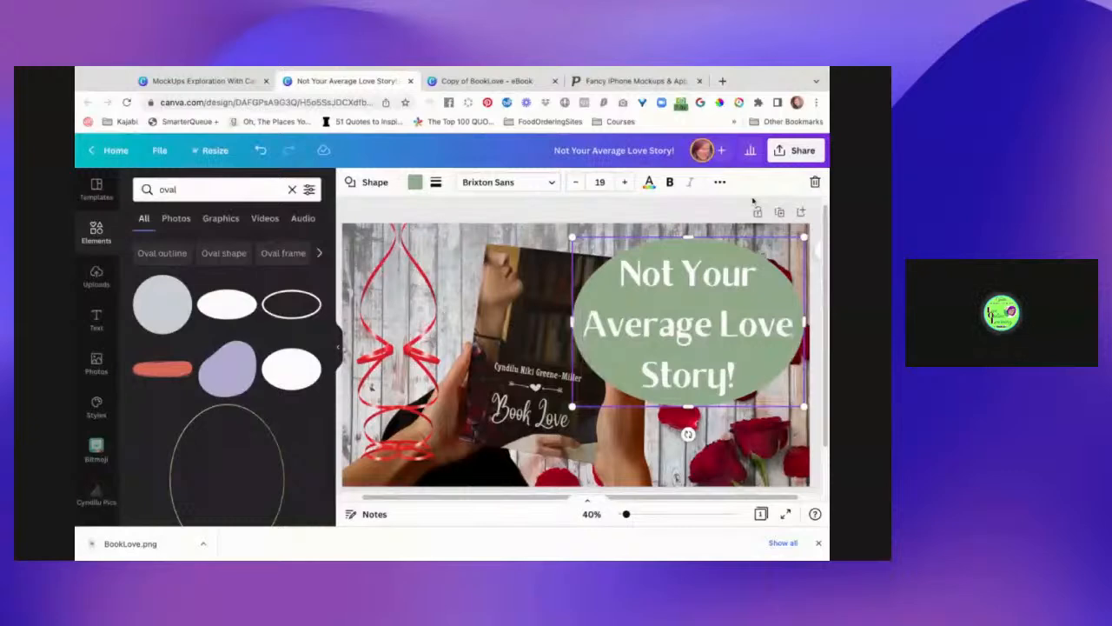
- Try solid and dotted outlines at thickness 15 on the oval, then fill it dark red
click(436, 182)
click(494, 219)
drag(518, 244, 525, 244)
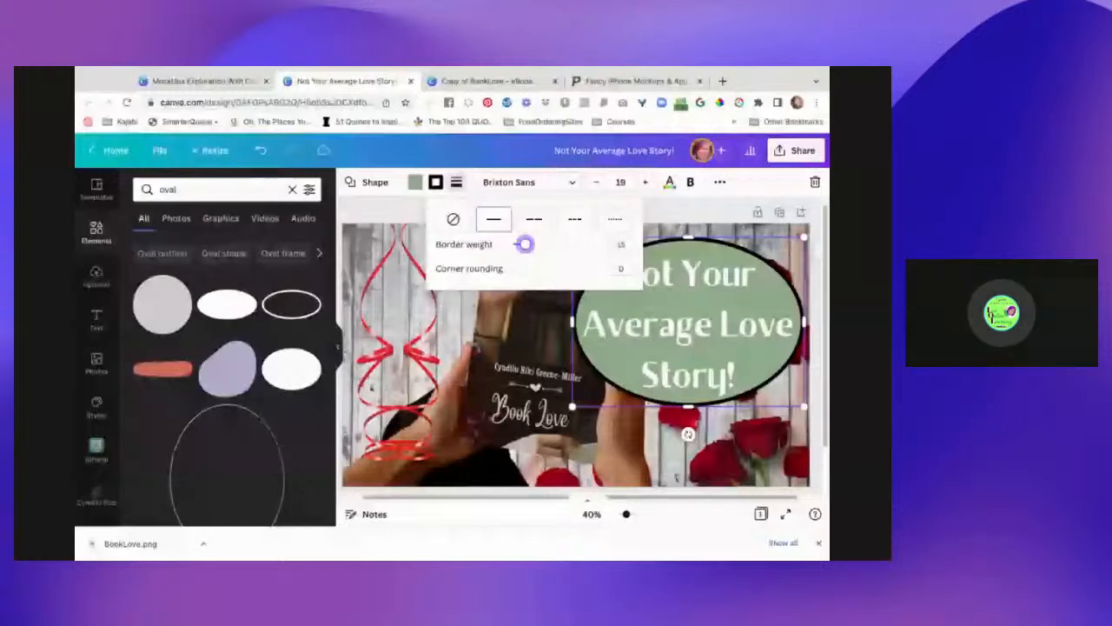
click(614, 218)
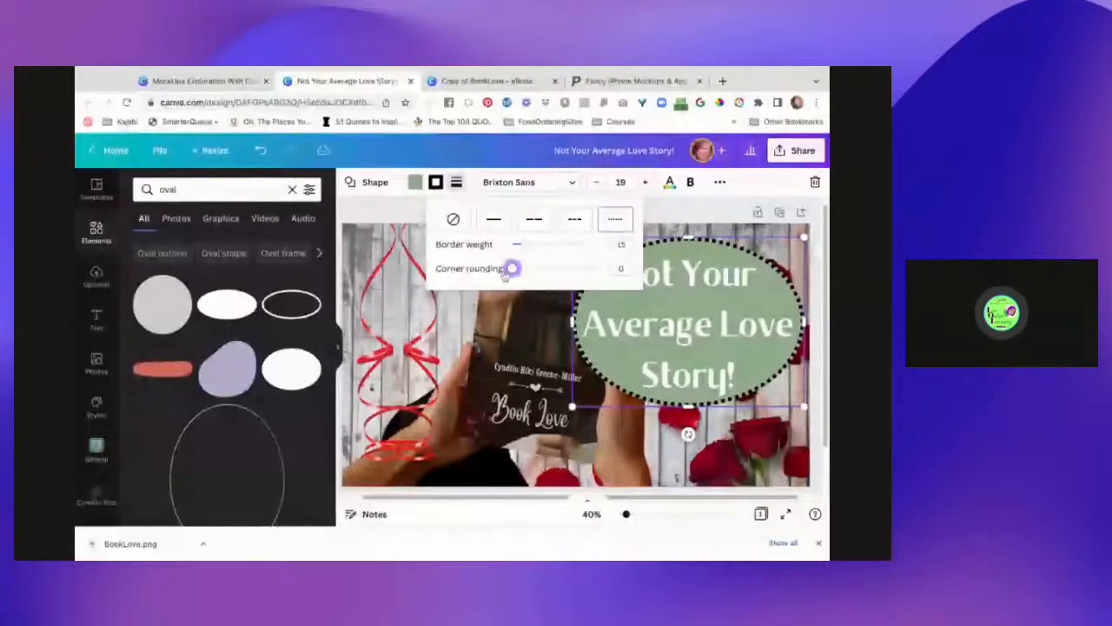
click(415, 183)
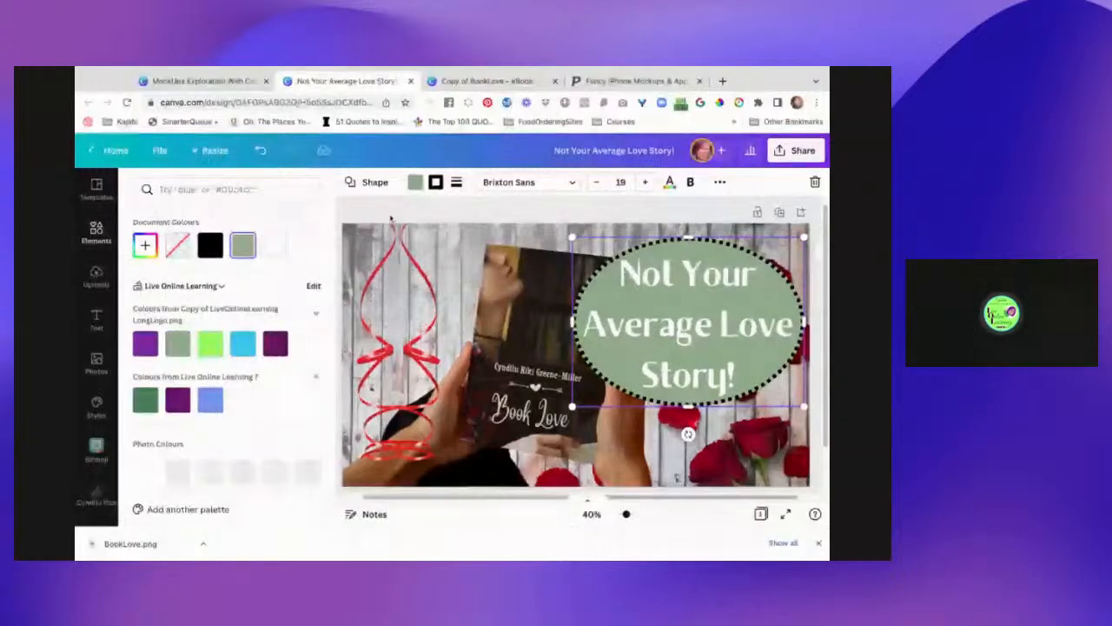
scroll(244, 406, down, 3)
click(274, 285)
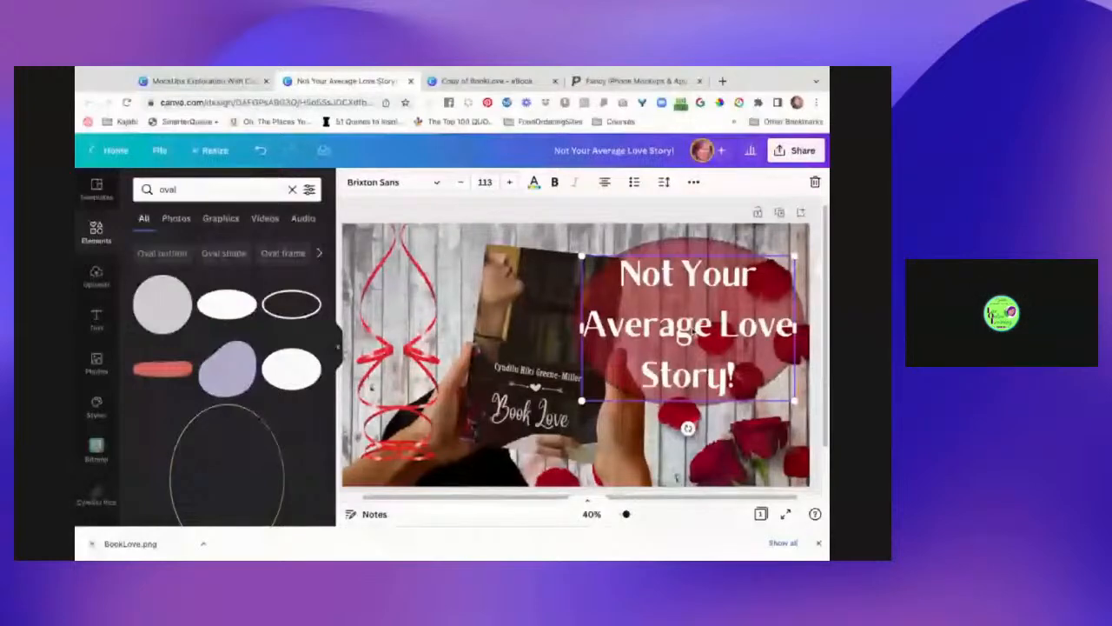
- Reduce the caption's line spacing and move the text slightly down within the red oval
click(664, 182)
drag(730, 271, 700, 269)
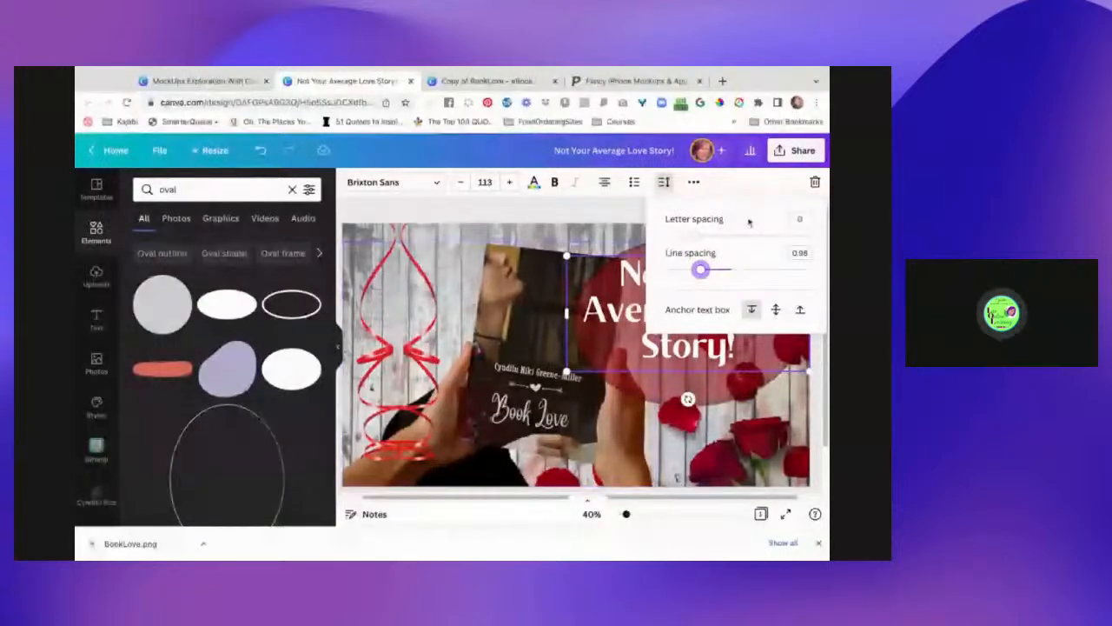
click(733, 190)
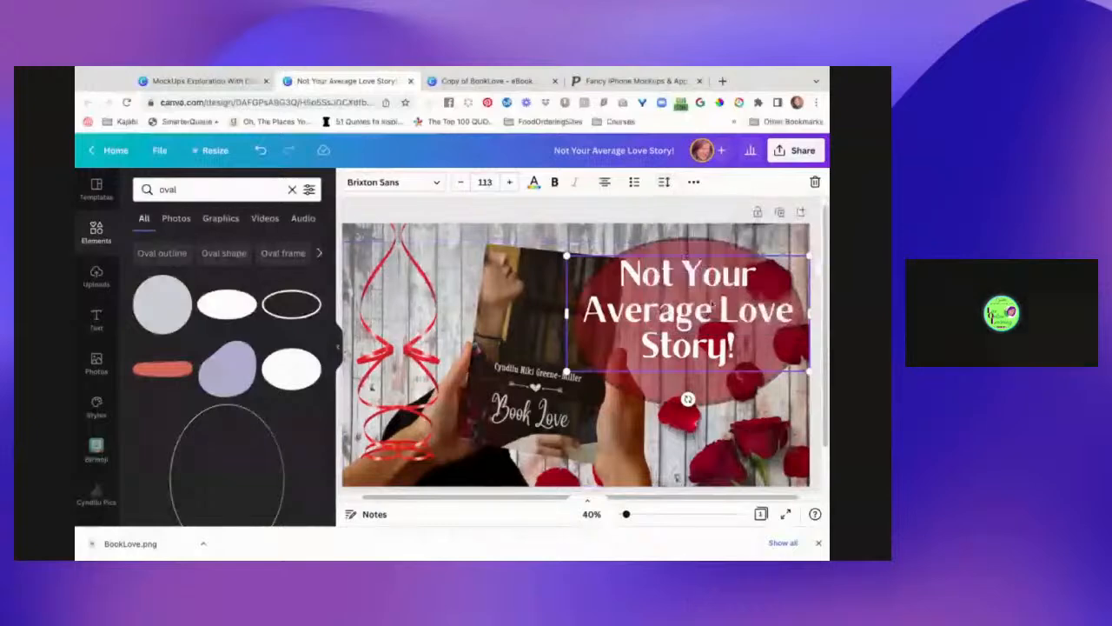
drag(706, 290, 706, 299)
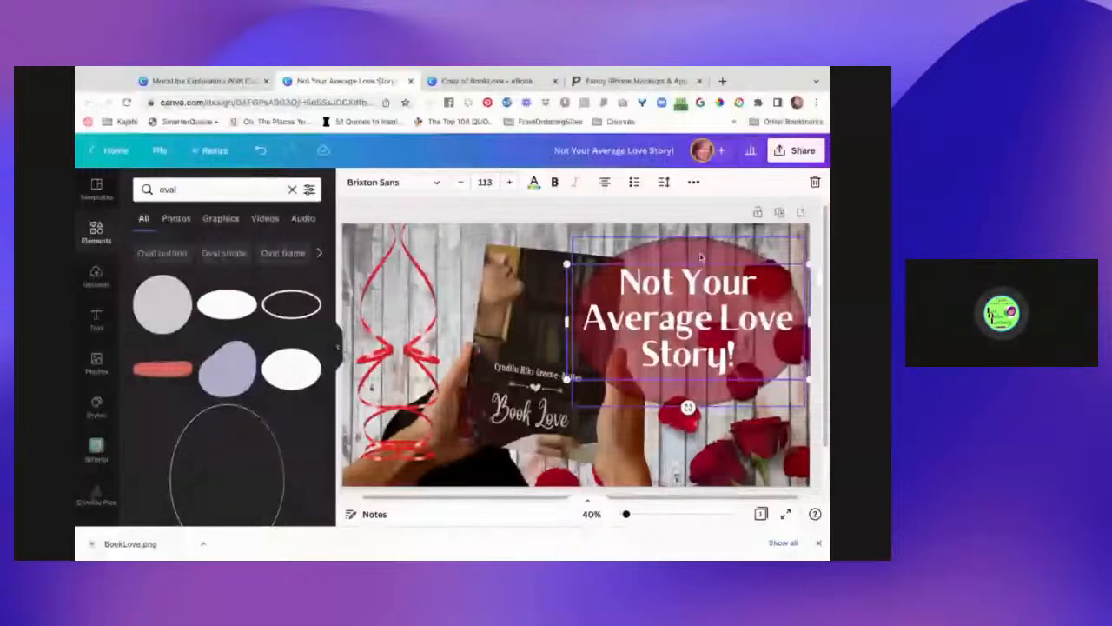
- Send the red oval backward so the held book overlaps its left edge
click(700, 256)
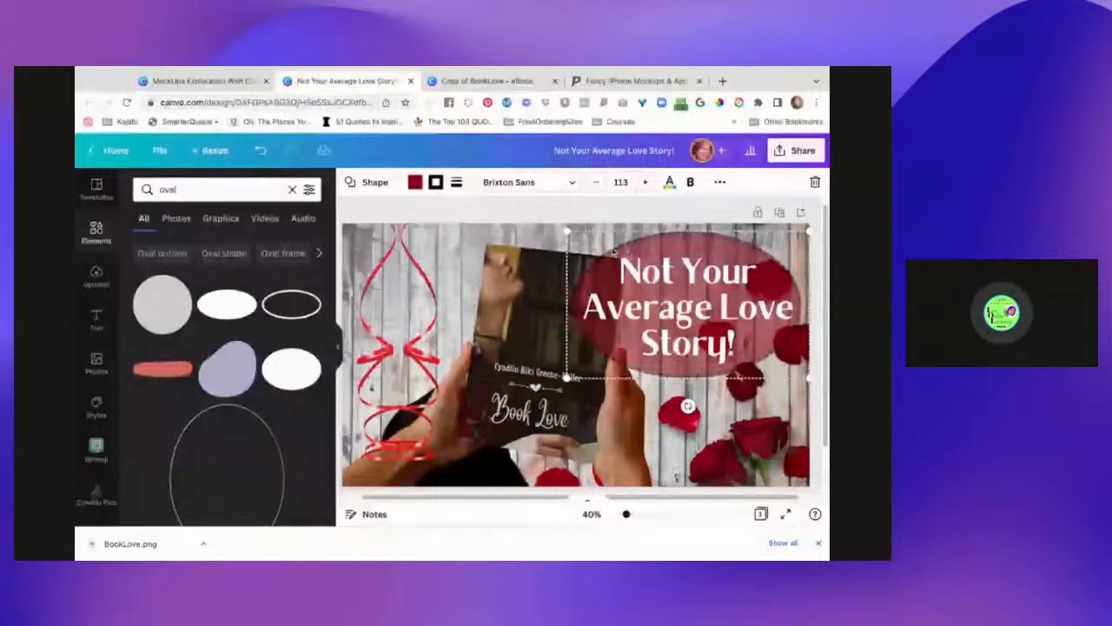
click(614, 251)
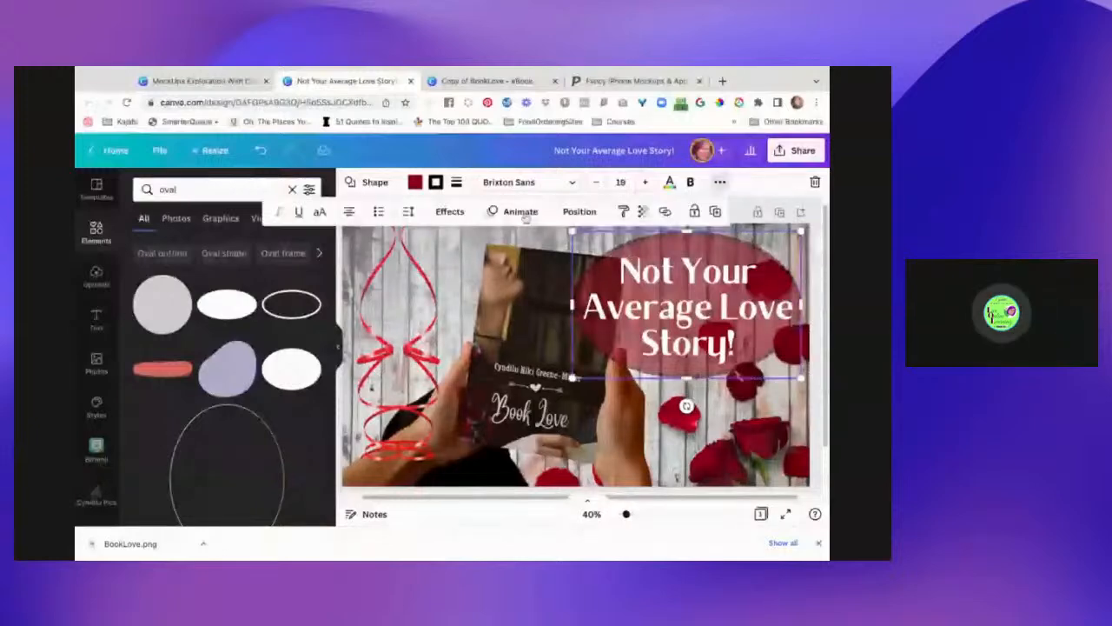
click(580, 211)
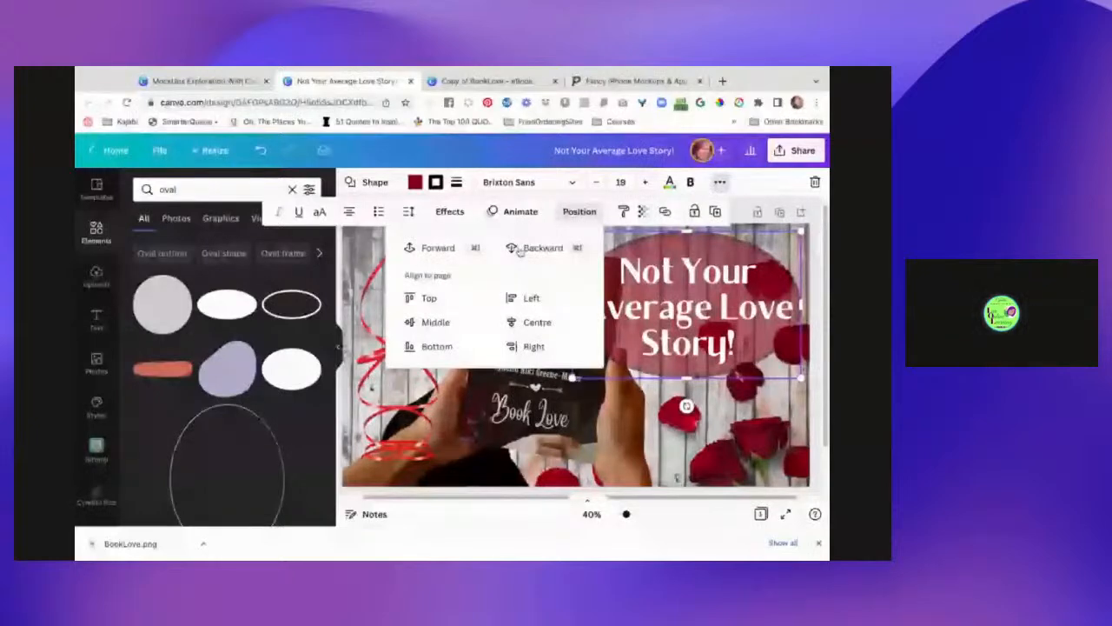
click(518, 250)
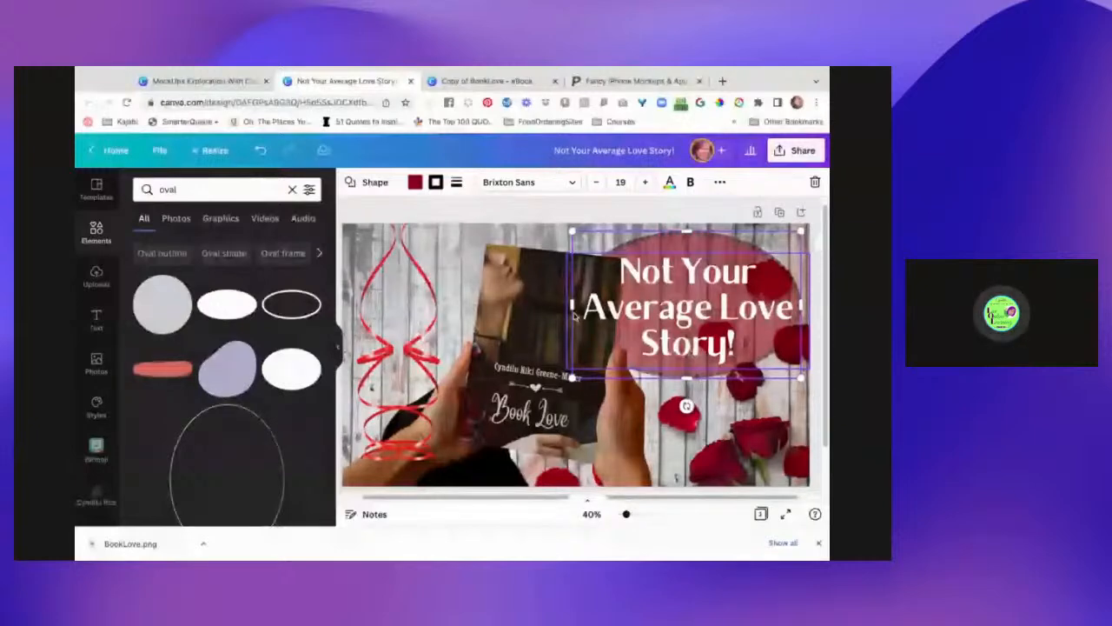
click(569, 212)
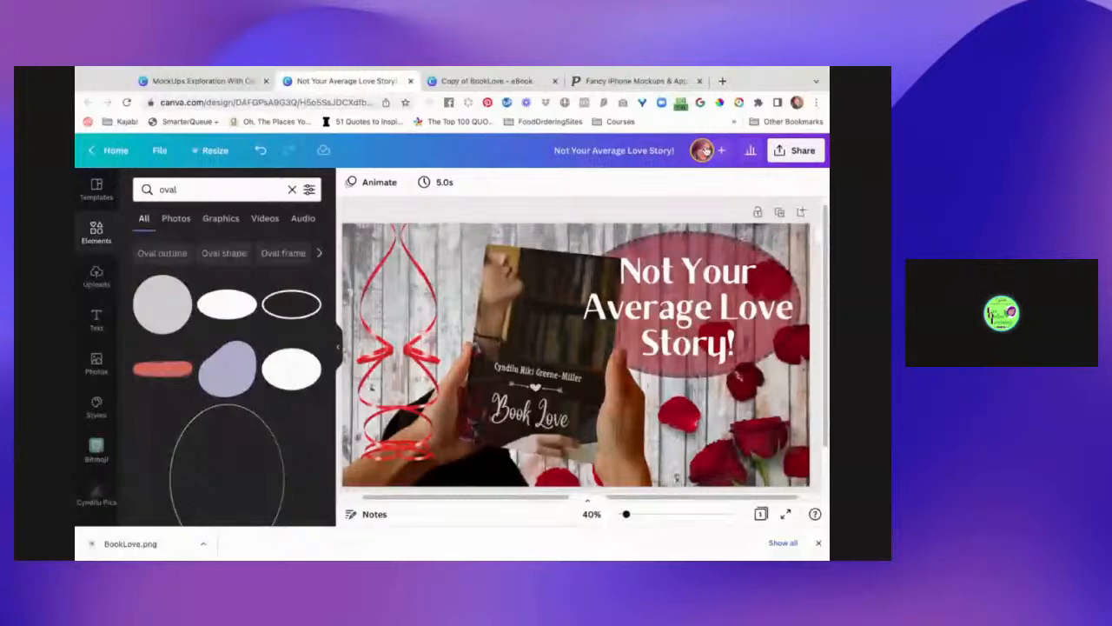
- Reselect the oval and caption to check the layering, then deselect
click(785, 312)
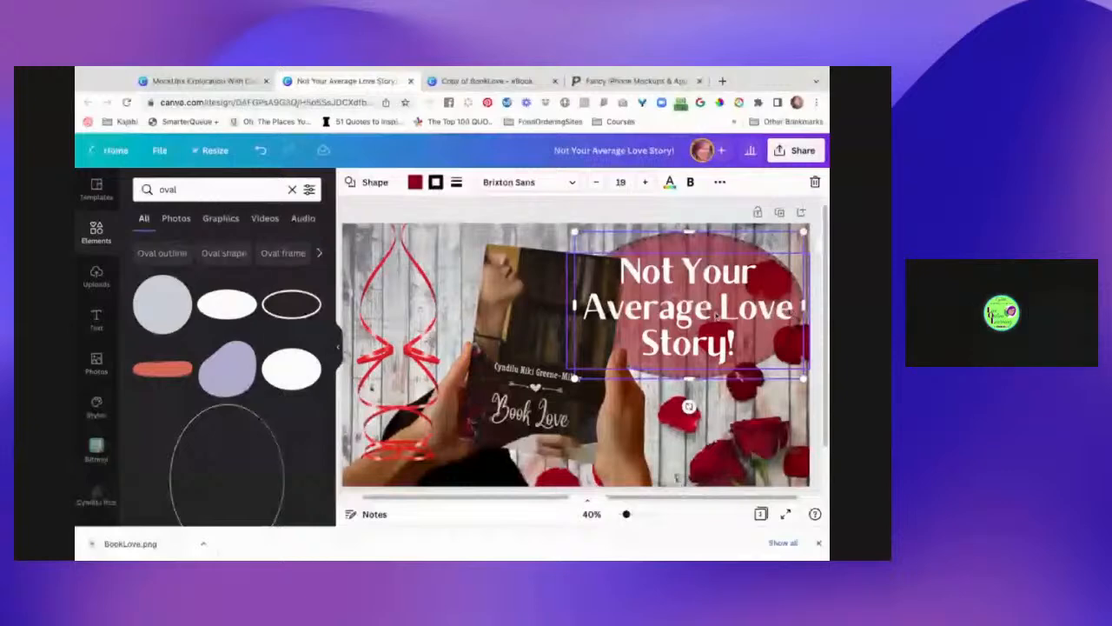
click(489, 216)
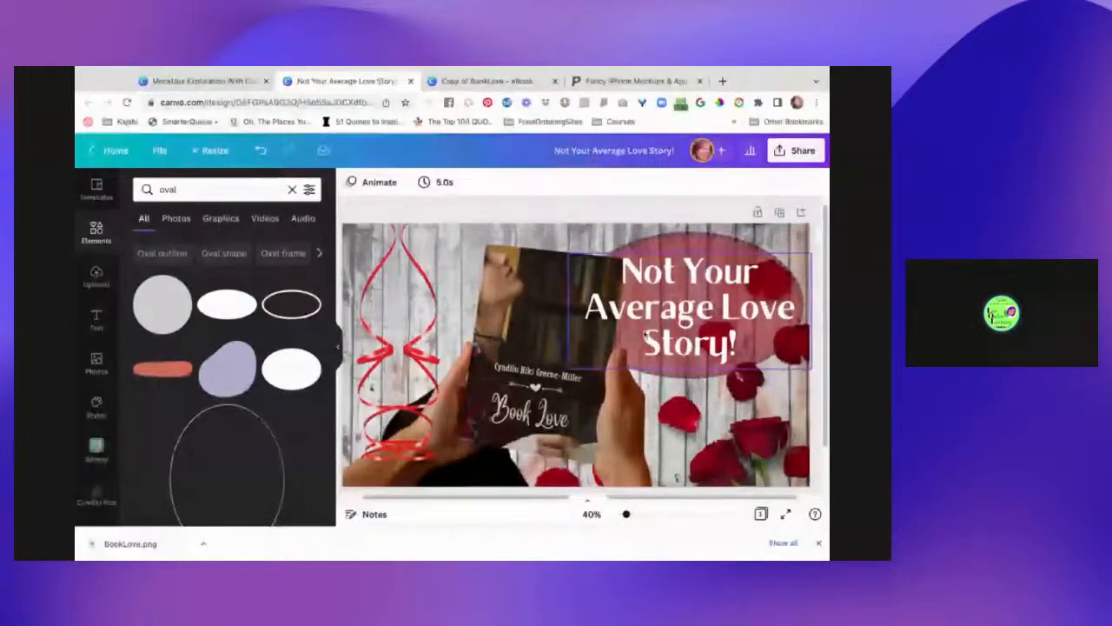
click(690, 351)
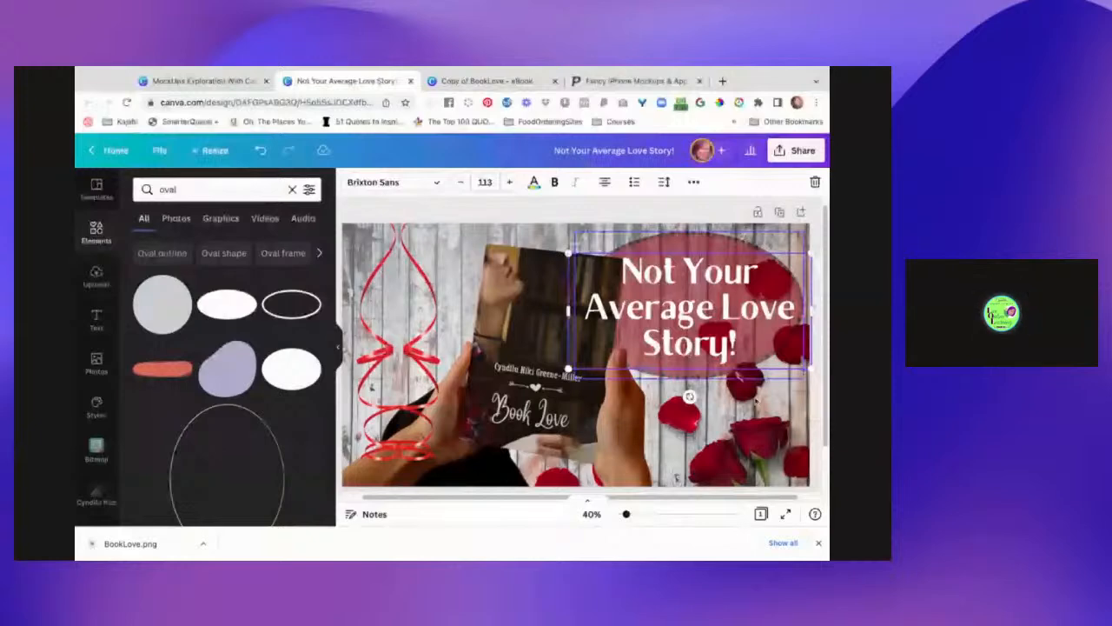
key(Escape)
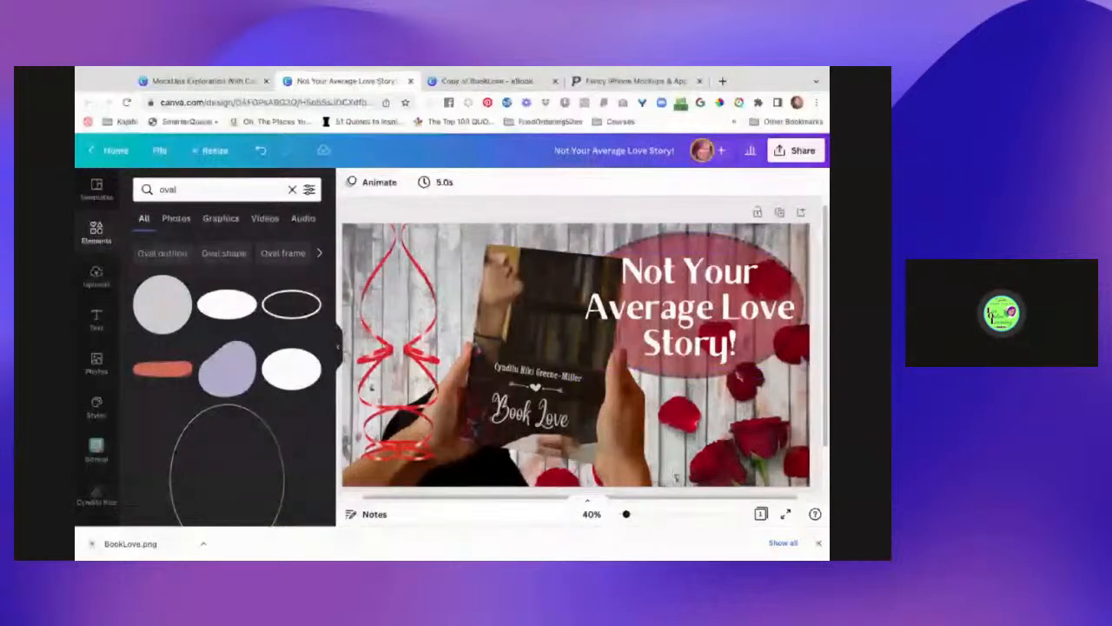